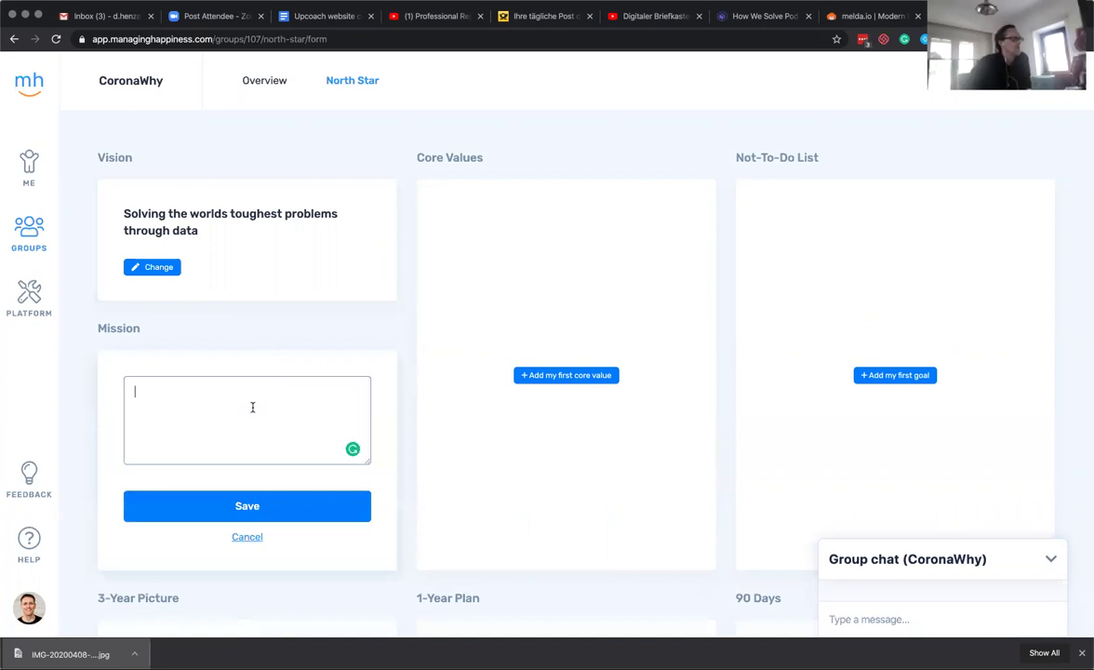
# Type the draft mission 'We are a swarm of experts helping', then clear it and save the Mission empty.
pyautogui.write('We are a swarm of experts')
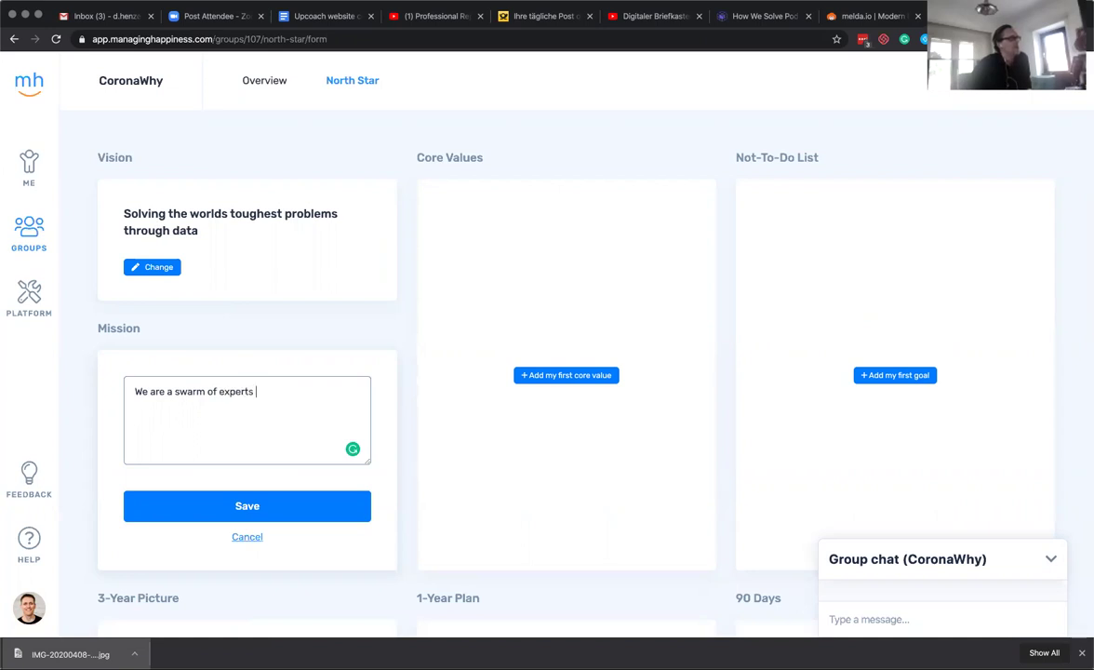
pyautogui.write(' helping')
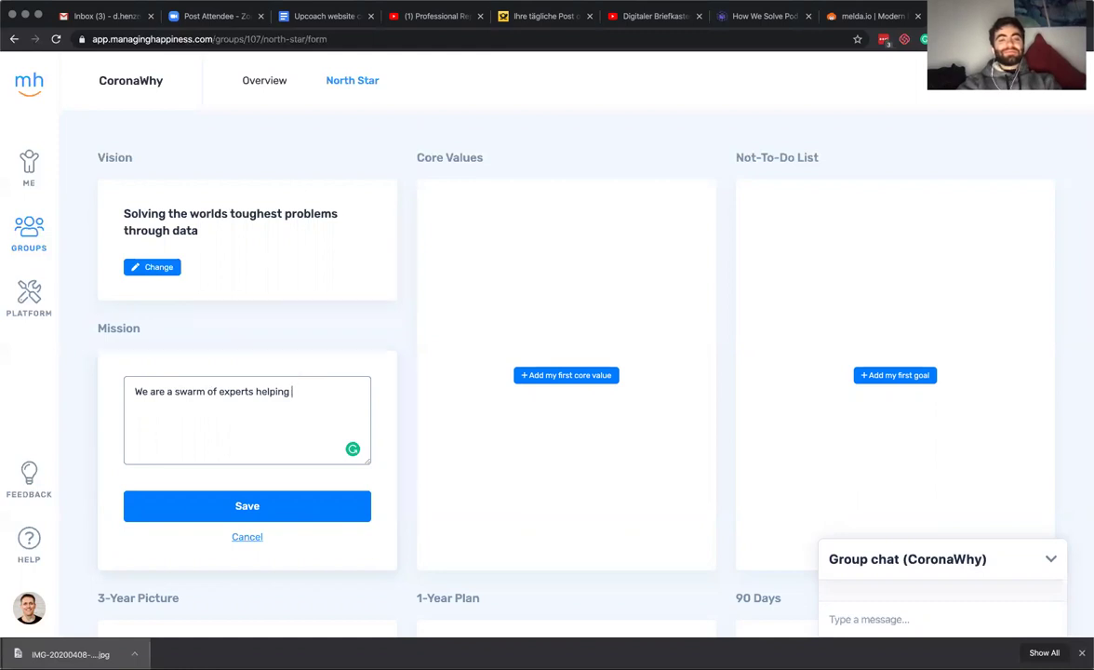
pyautogui.press('super+a')
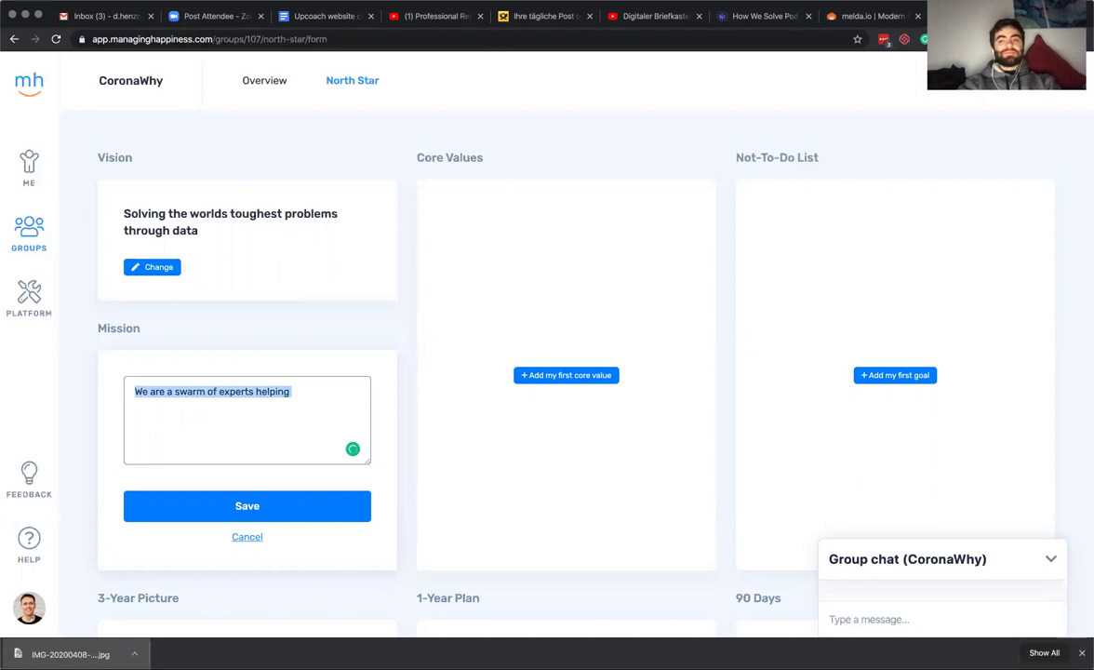
pyautogui.press('BackSpace')
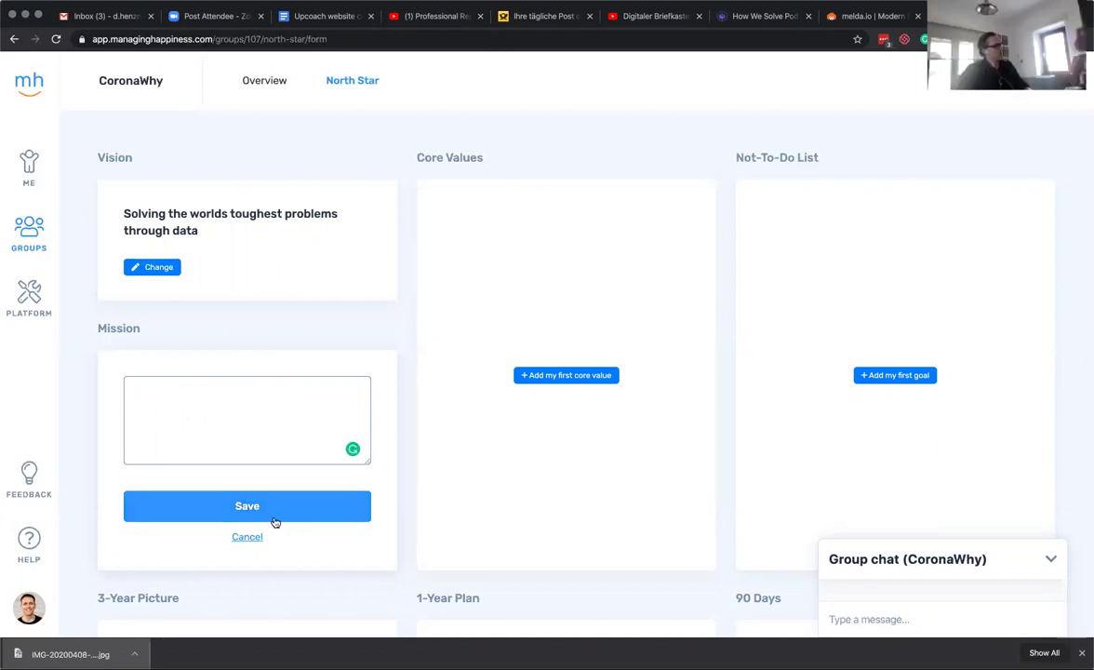
pyautogui.click(245, 536)
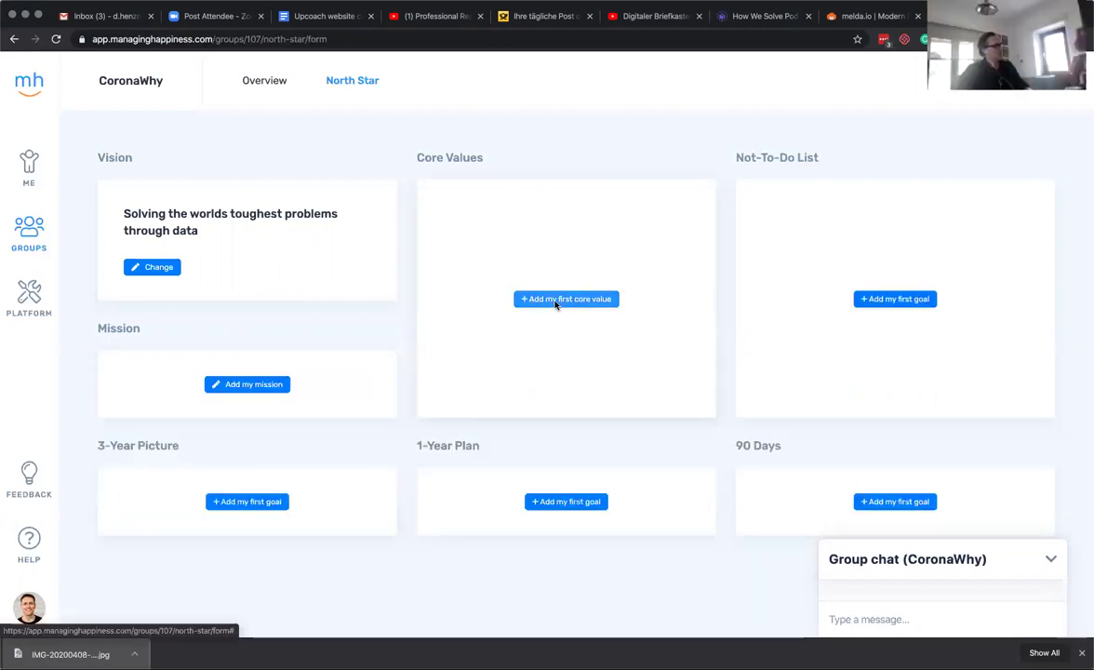
# Add Transparency as the first core value, fixing its misspelling via spelling suggestions.
pyautogui.click(558, 300)
pyautogui.write('Transp')
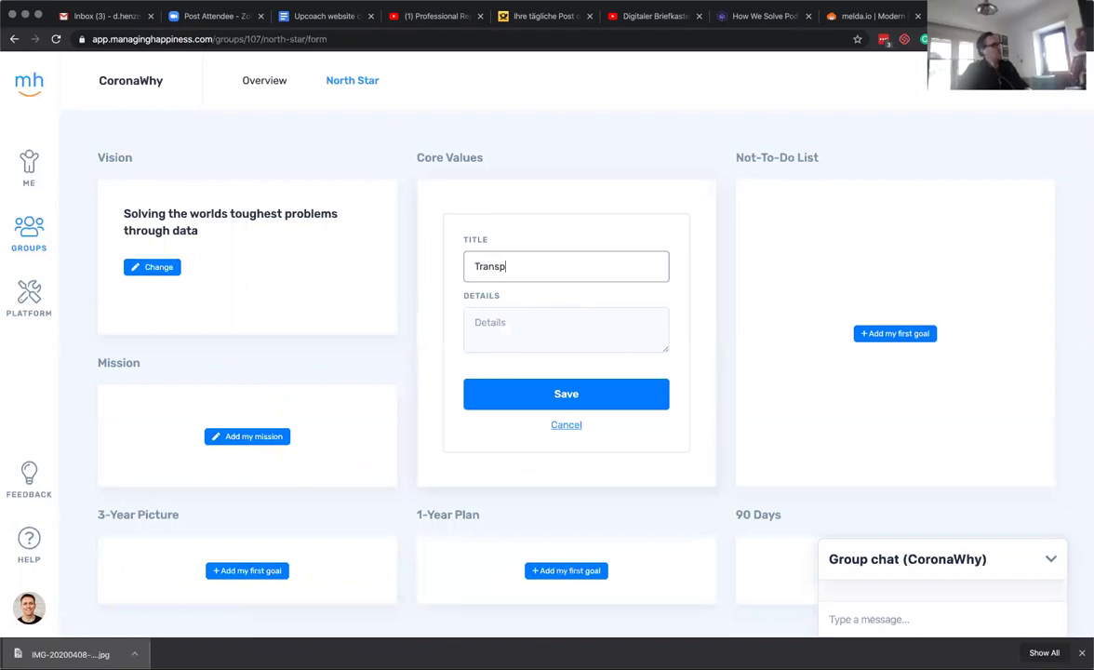
pyautogui.write('arancey')
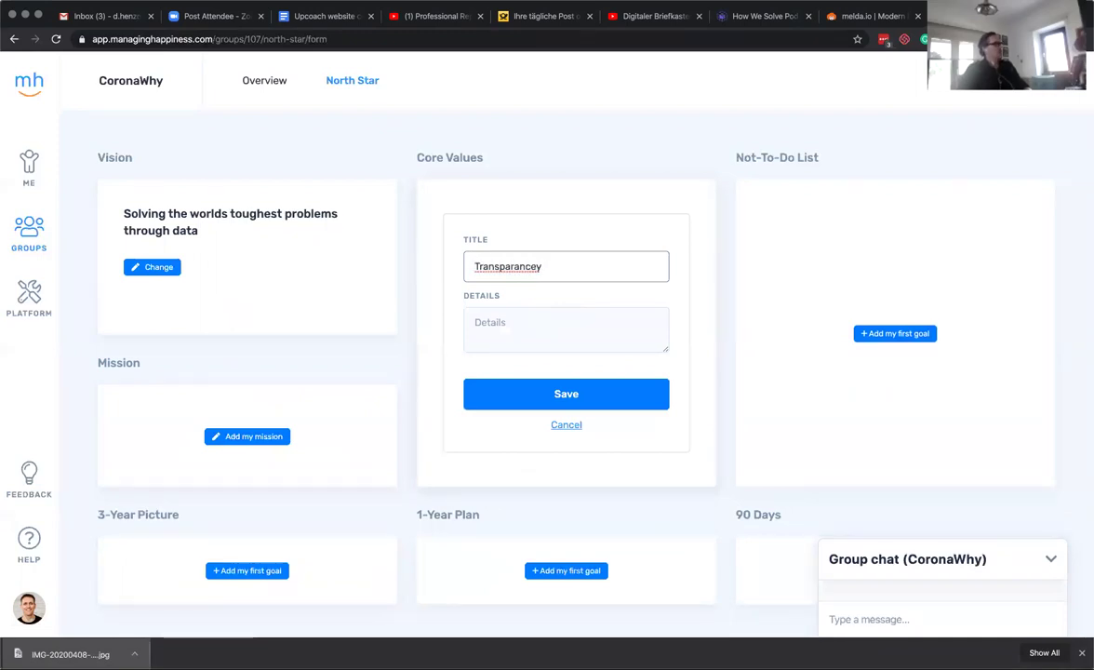
pyautogui.rightClick(532, 269)
pyautogui.click(562, 272)
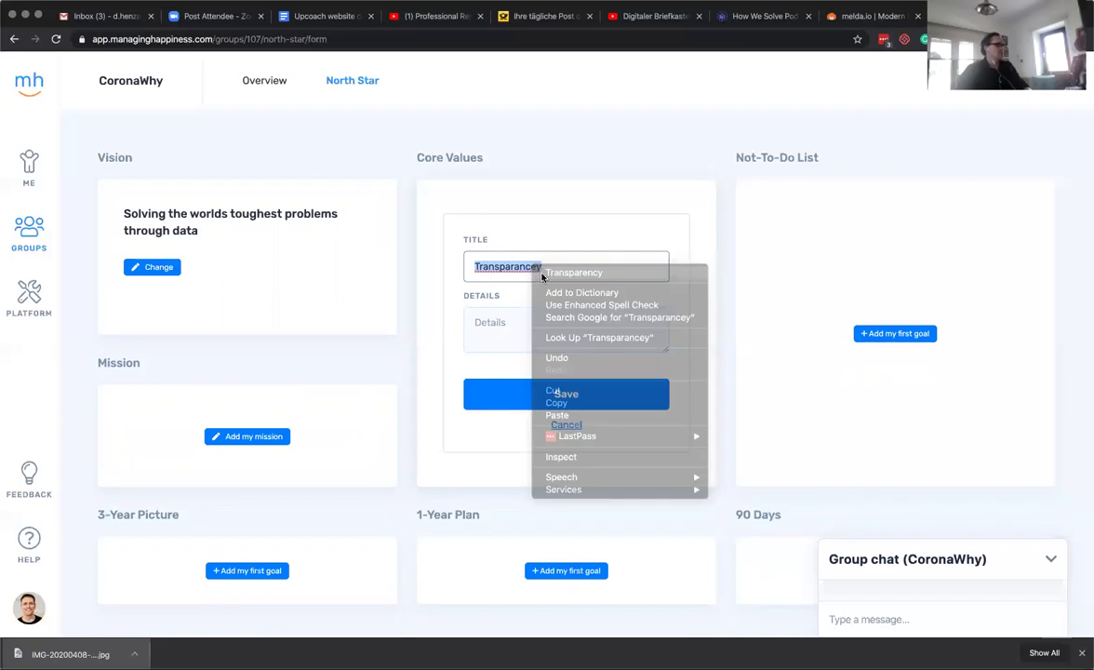
pyautogui.click(514, 334)
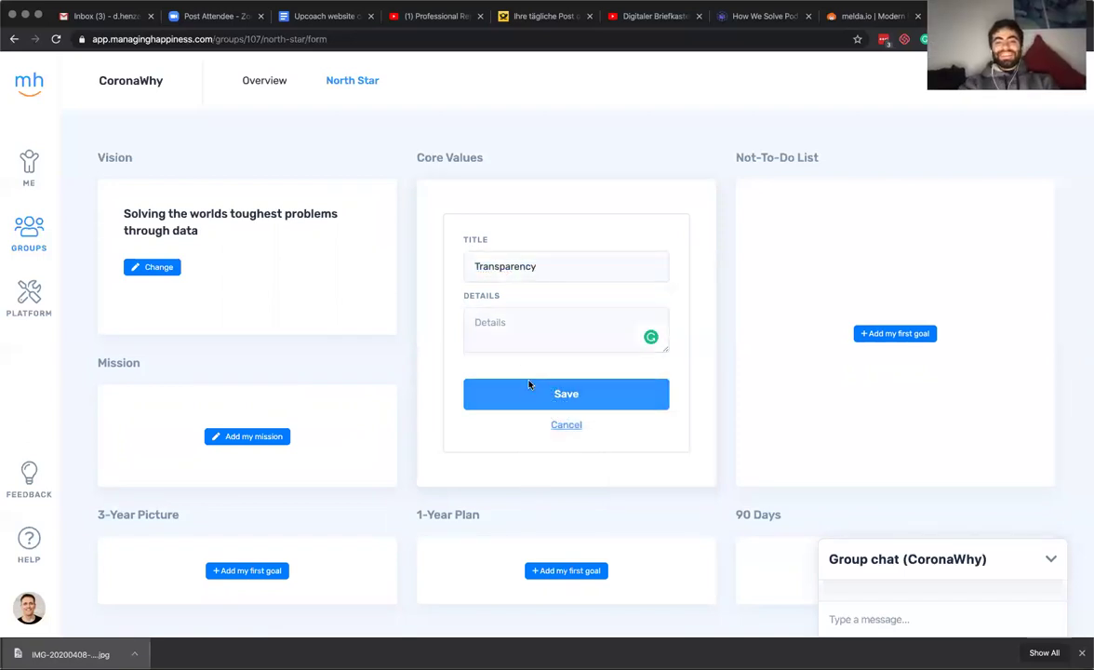
pyautogui.click(530, 385)
# Add Open Source as the second core value.
pyautogui.click(500, 260)
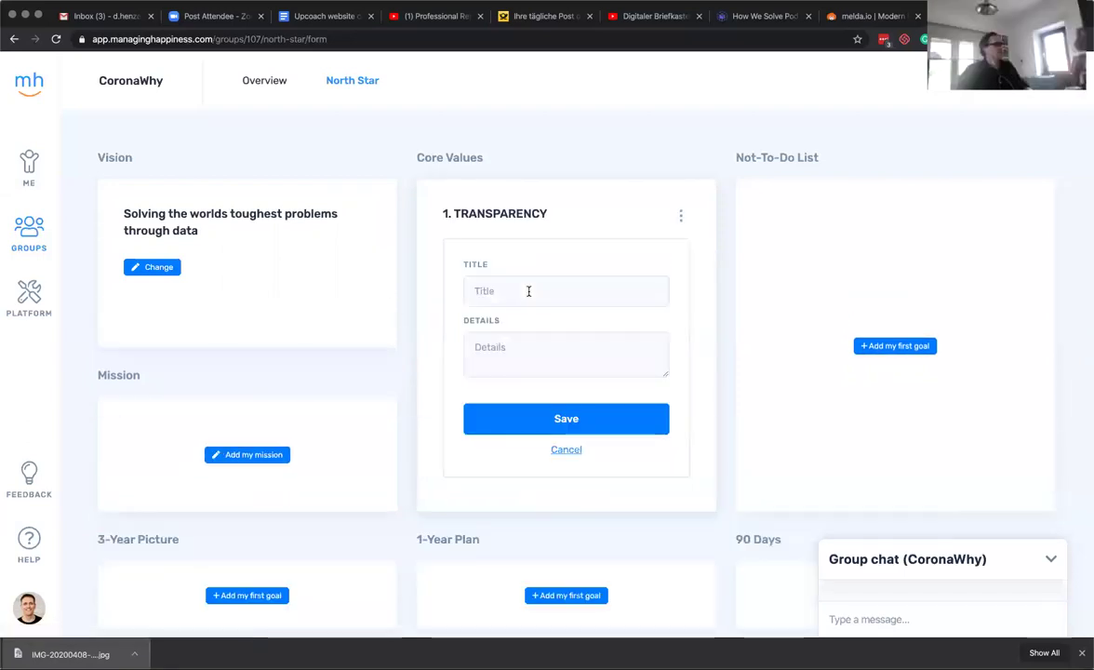
pyautogui.click(510, 296)
pyautogui.write('Op')
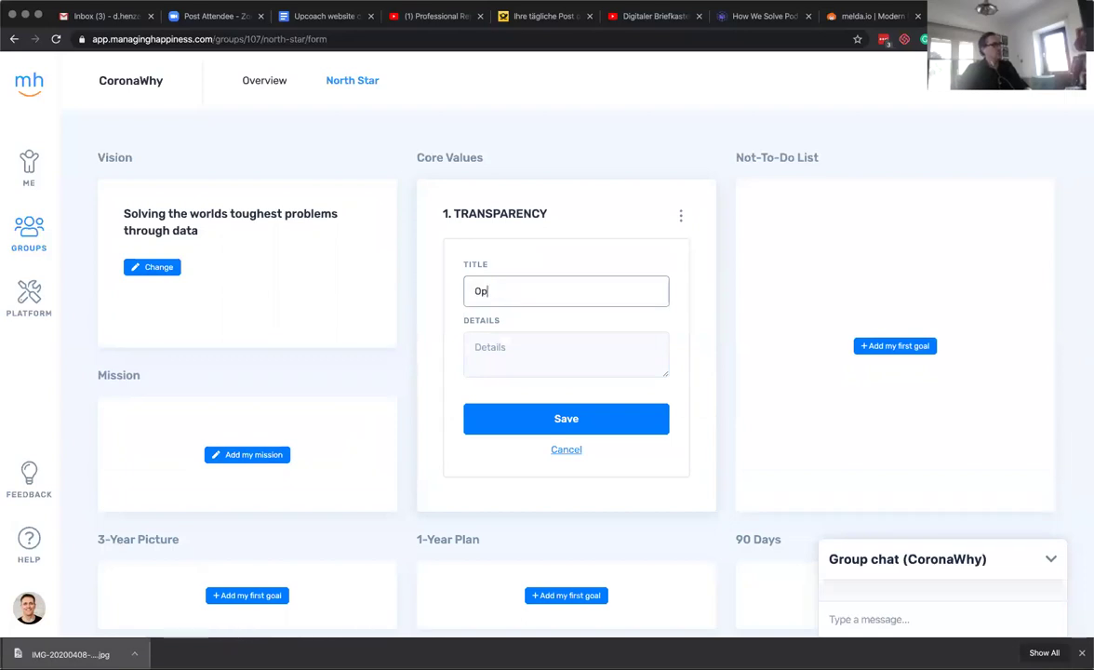
pyautogui.write('en Source')
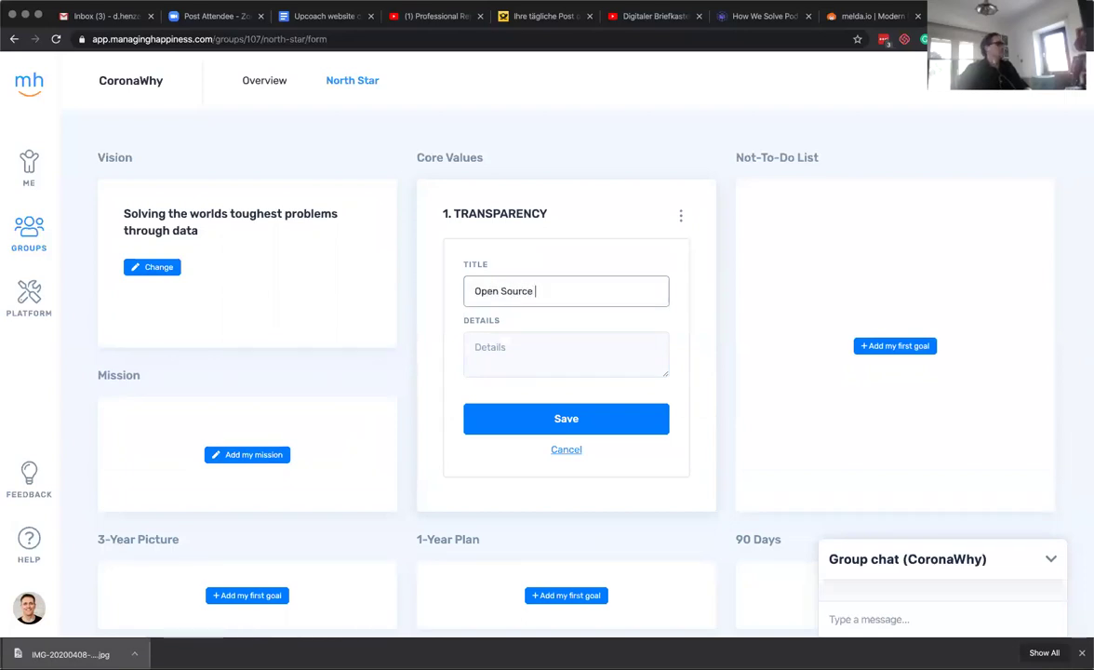
pyautogui.click(511, 417)
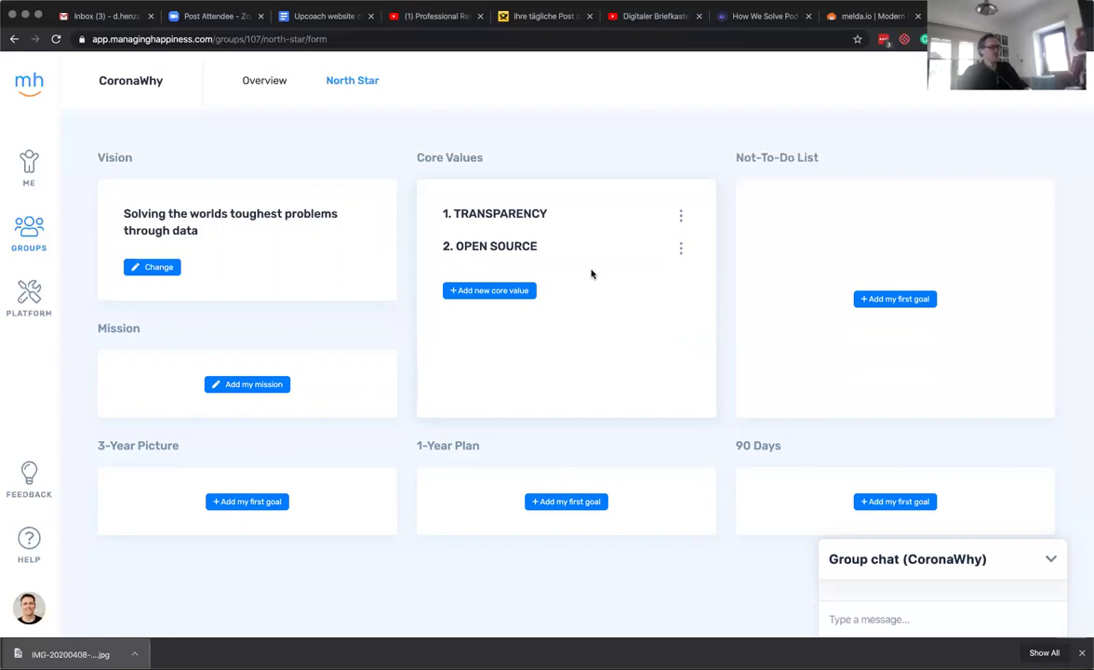
# Search Google for 'maxcdn core value' in a new browser tab.
pyautogui.hotkey('ctrl', 't')
pyautogui.write('max')
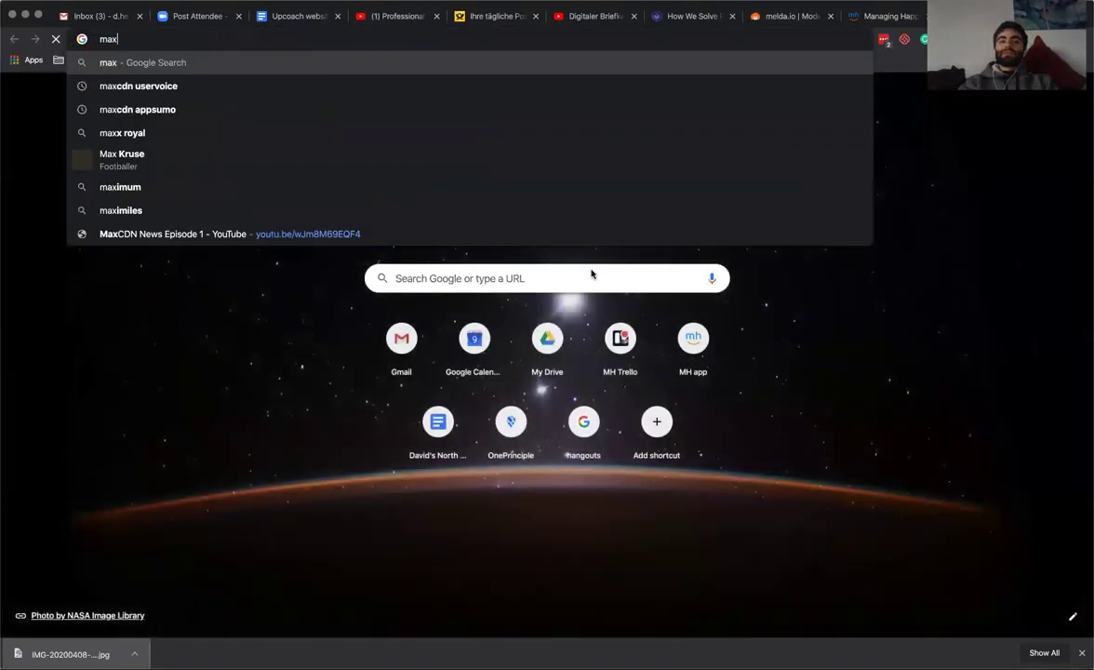
pyautogui.press('BackSpace')
pyautogui.write('xcdn core value')
pyautogui.press('Return')
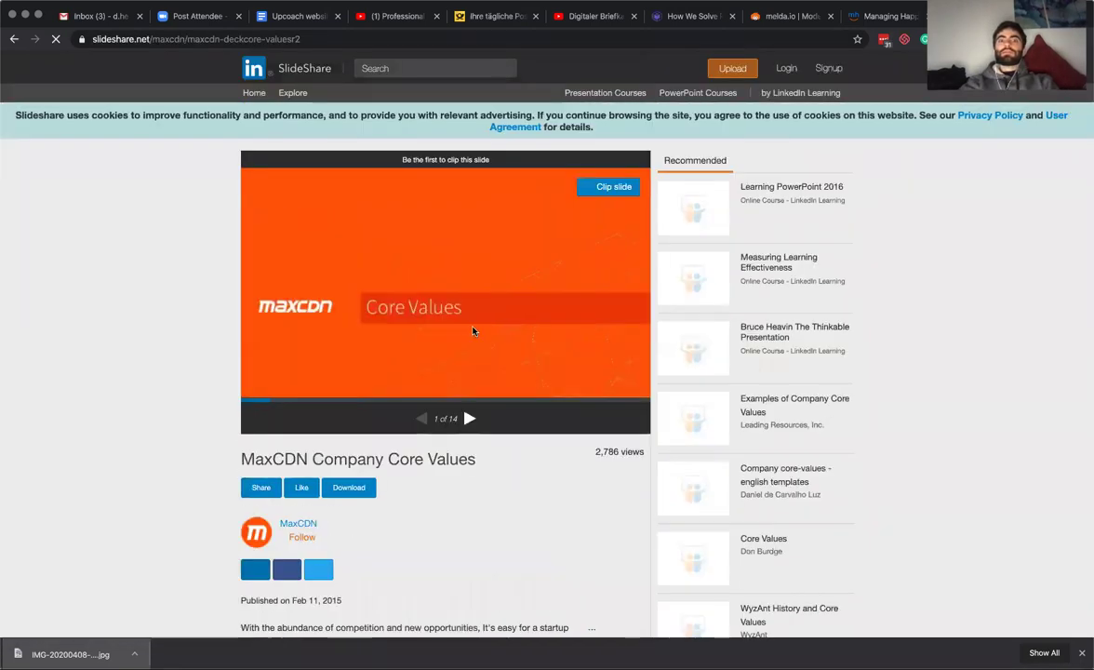
# Step through the MaxCDN deck to slide 12, Share the Love, then return to the North Star tab.
pyautogui.click(470, 420)
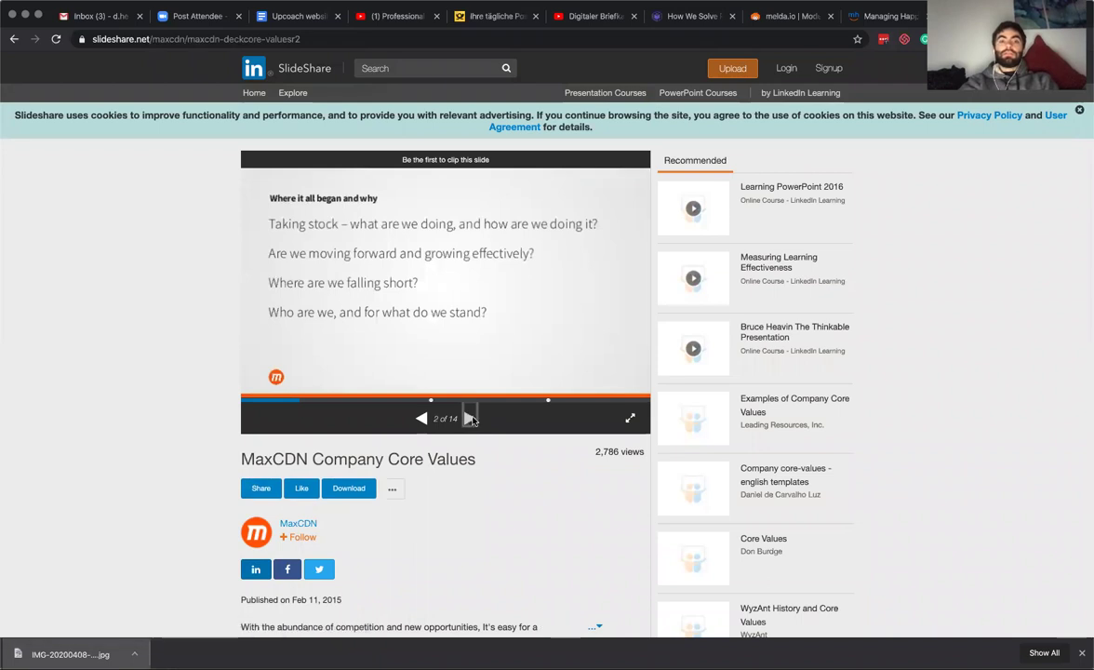
pyautogui.click(470, 468)
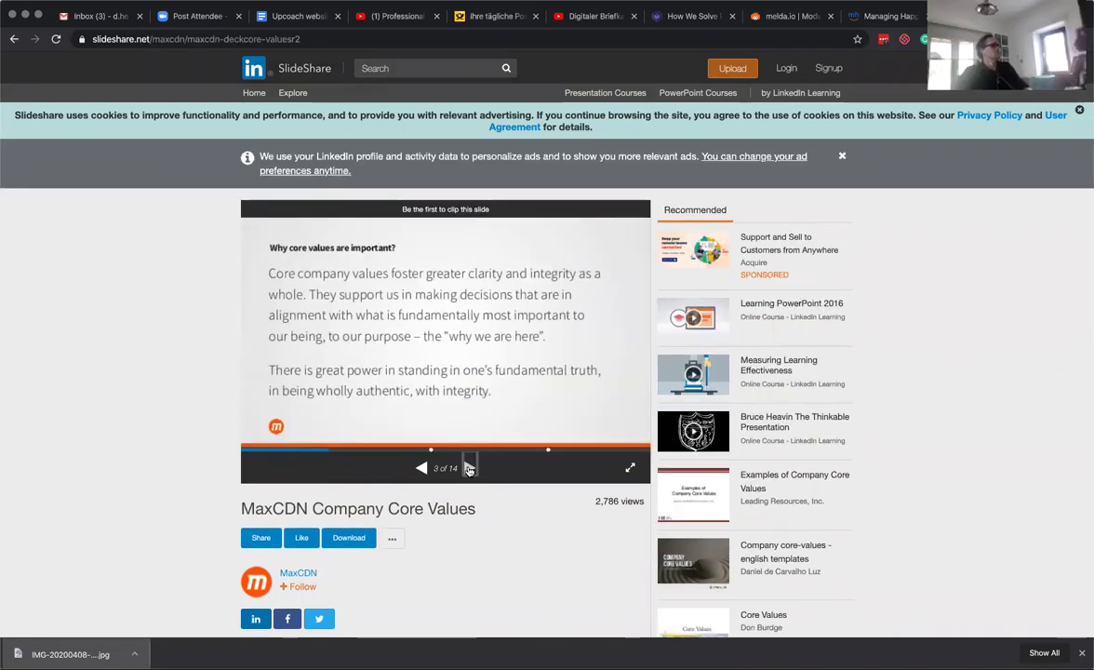
pyautogui.click(469, 467)
pyautogui.click(470, 467)
pyautogui.click(469, 468)
pyautogui.click(470, 468)
pyautogui.click(470, 468)
pyautogui.click(469, 468)
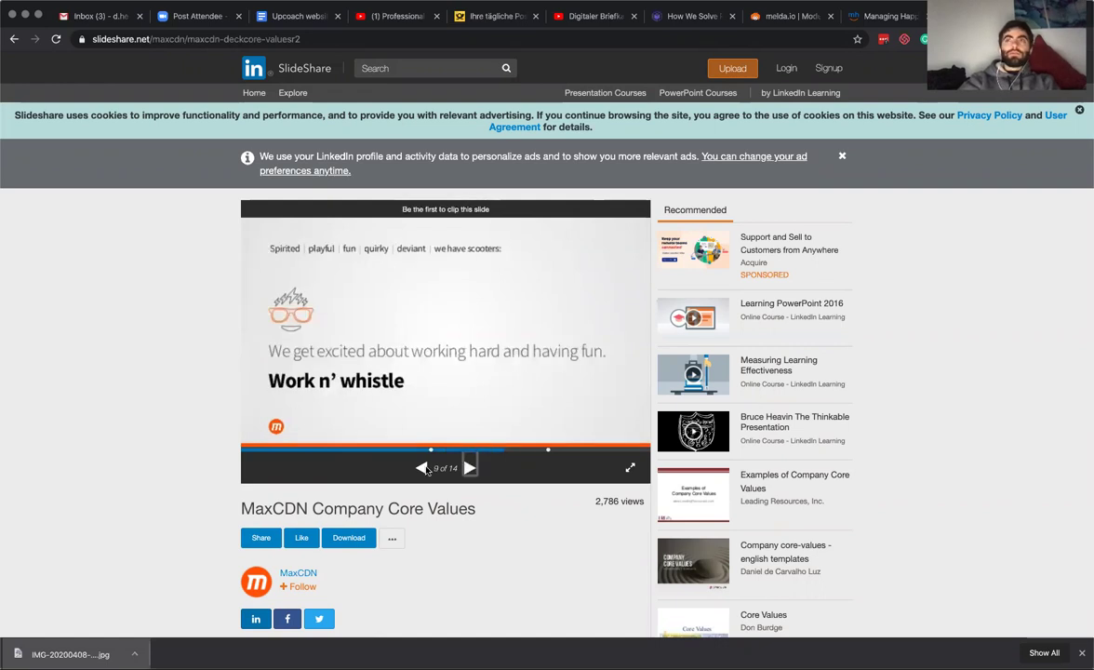
pyautogui.press('Left')
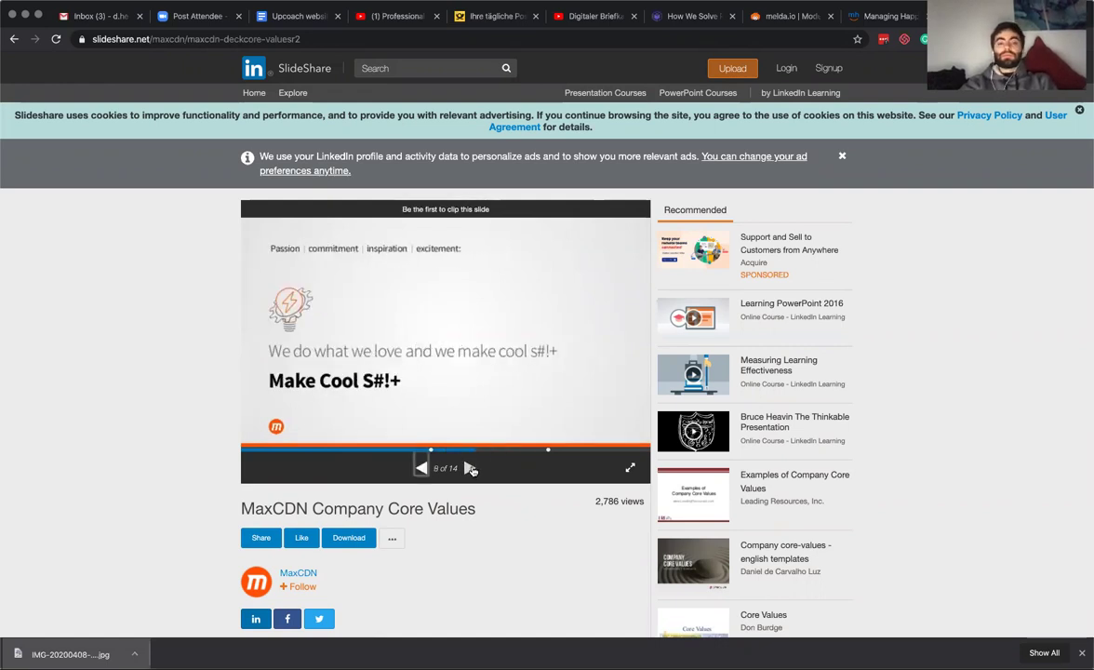
pyautogui.click(471, 469)
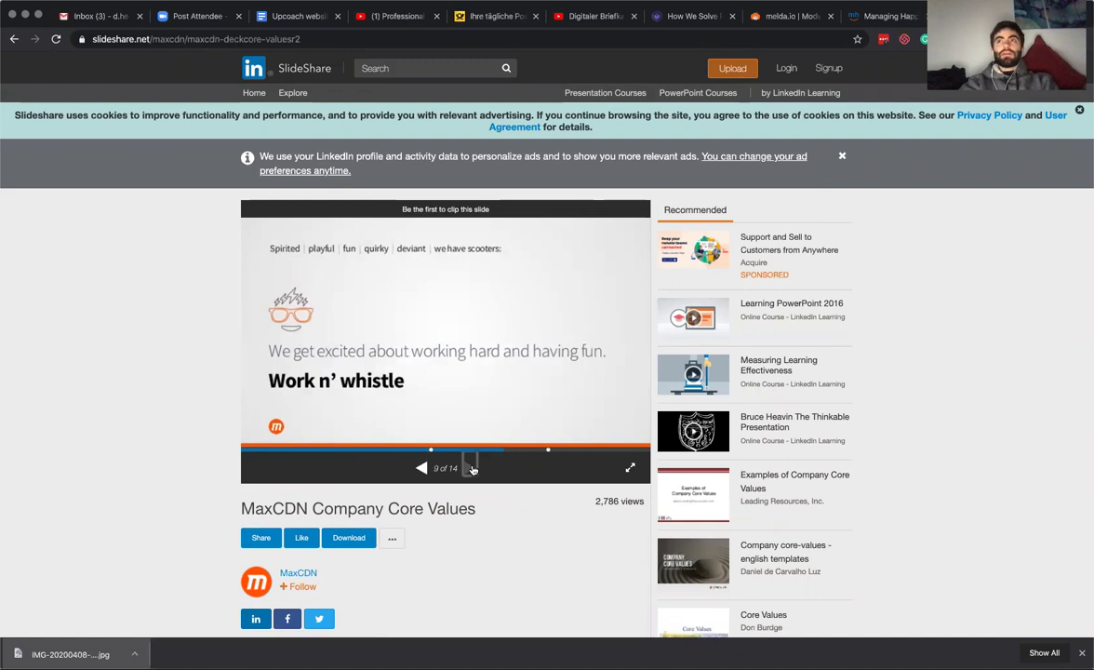
pyautogui.click(472, 469)
pyautogui.click(471, 469)
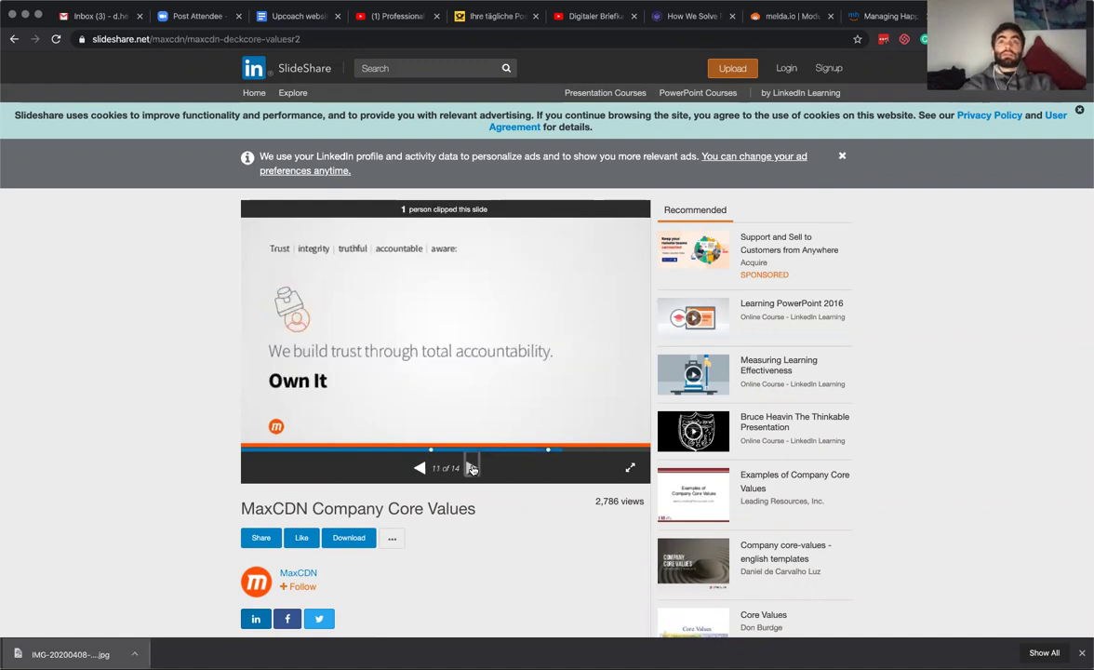
pyautogui.click(471, 469)
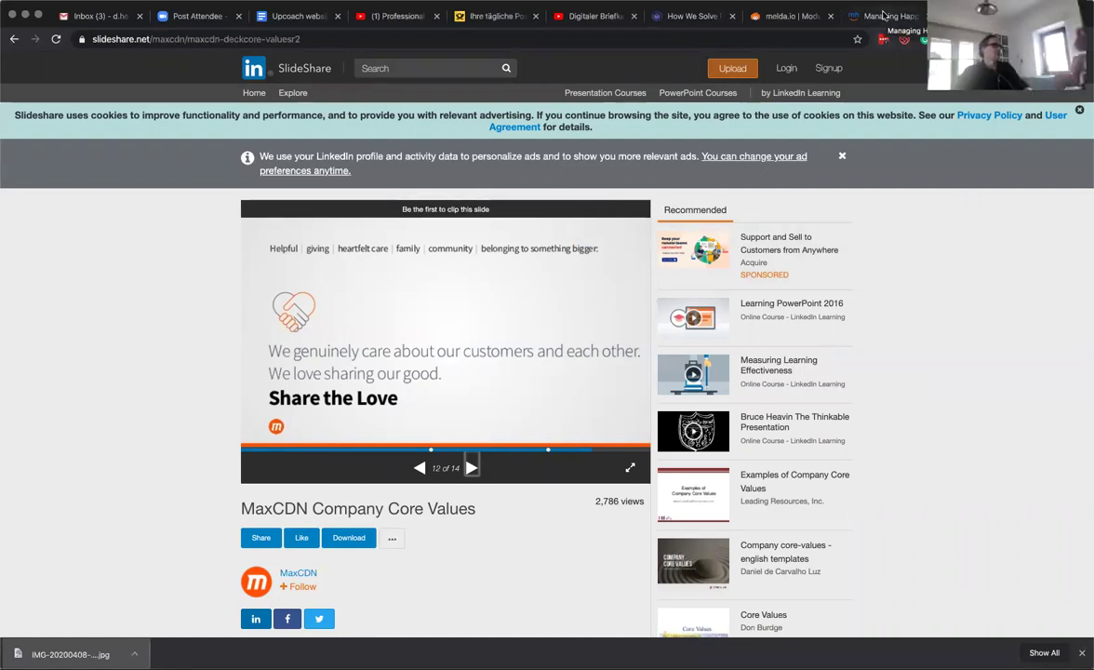
pyautogui.click(885, 15)
# Add a Share the Love core value with details 'We love sharing our good (open source)'.
pyautogui.click(502, 291)
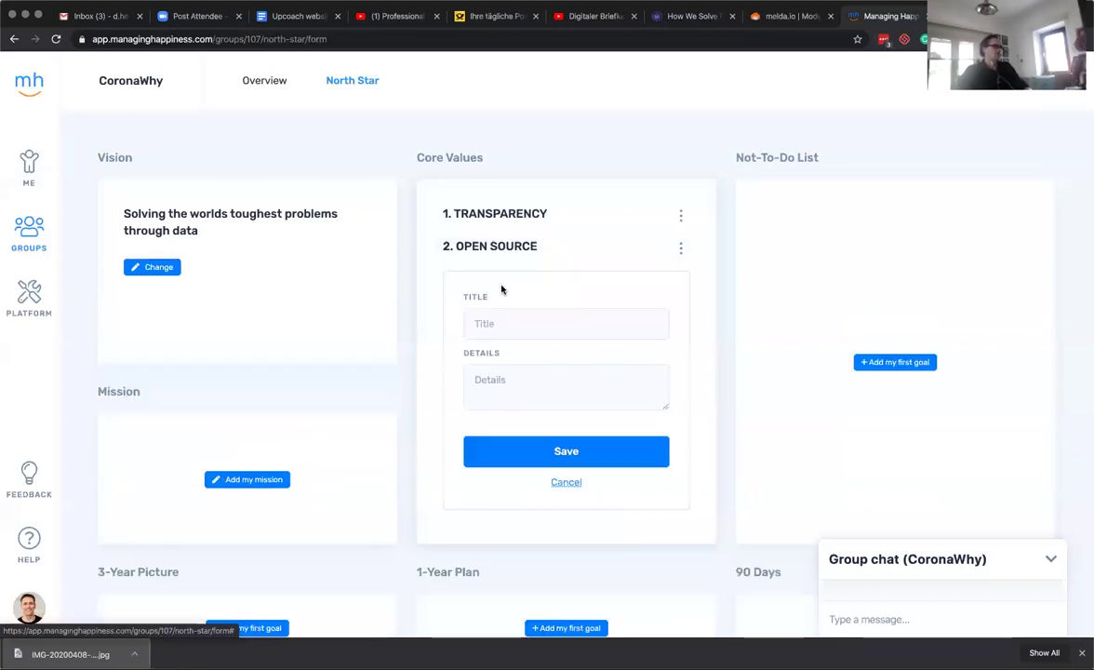
pyautogui.click(513, 316)
pyautogui.write('Share the Love')
pyautogui.press('Tab')
pyautogui.write('We love')
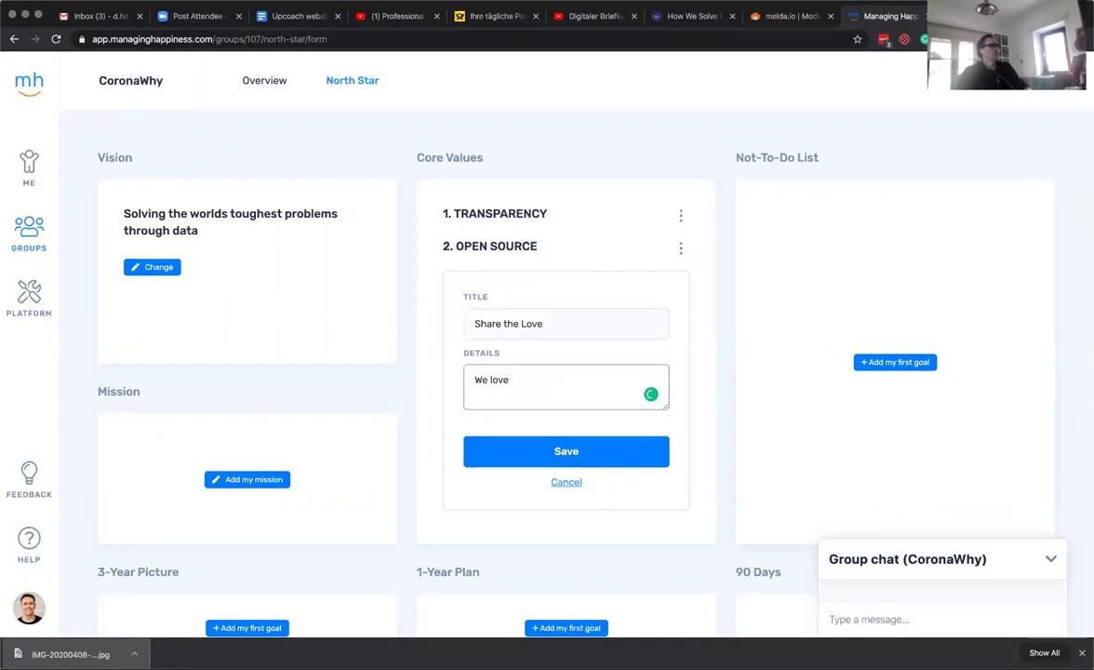
pyautogui.press('super+Tab')
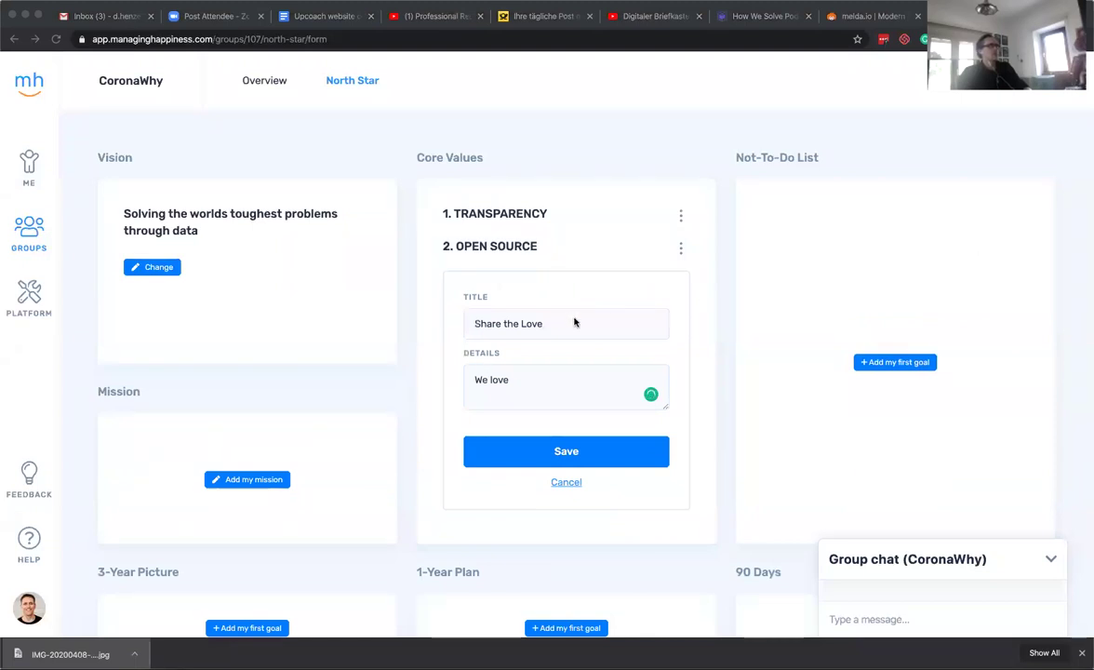
pyautogui.click(538, 385)
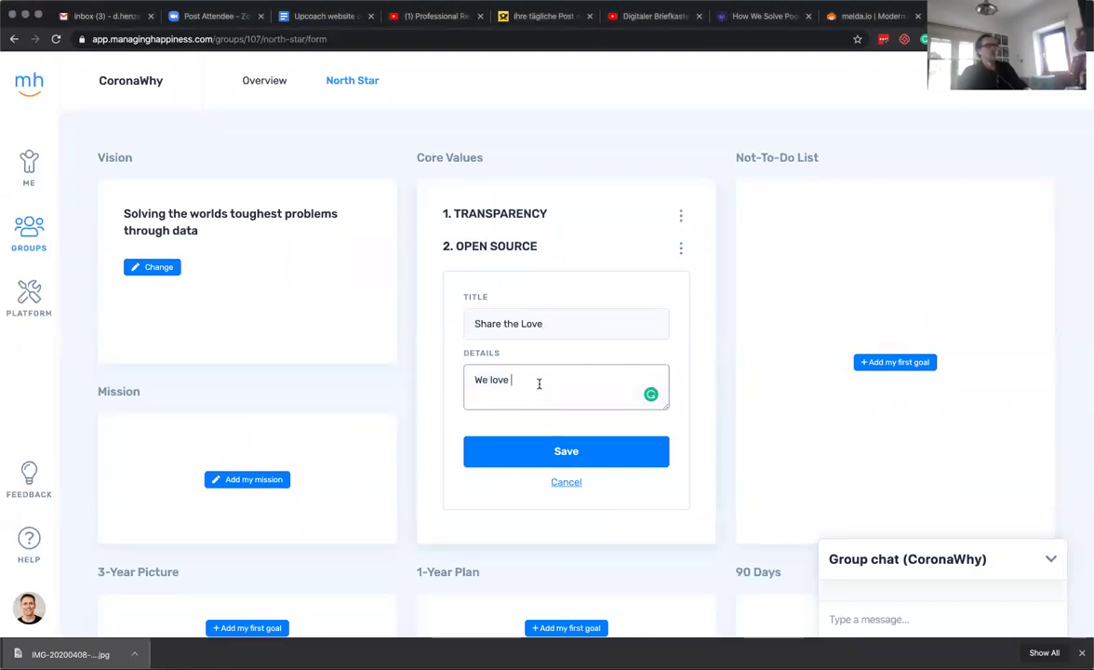
pyautogui.press('BackSpace')
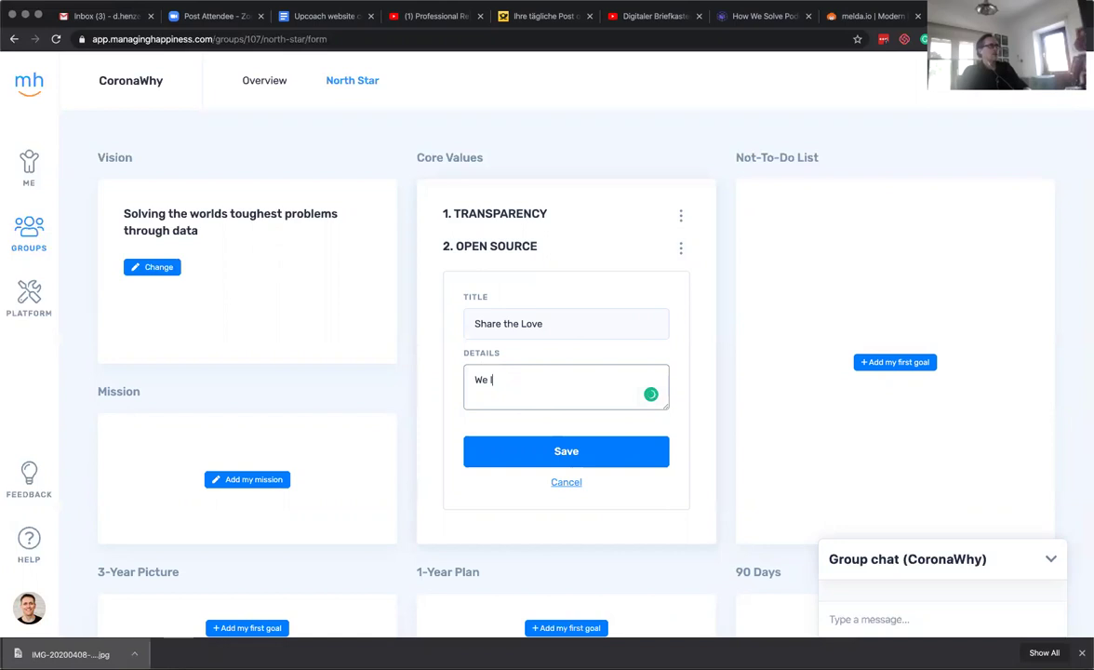
pyautogui.write('care about')
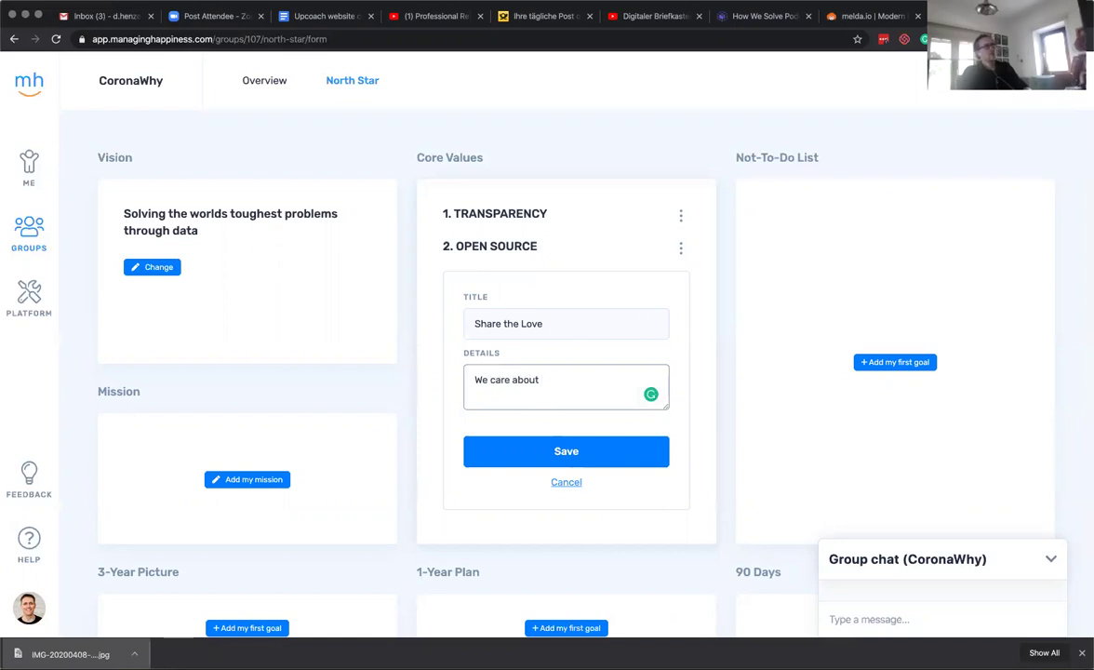
pyautogui.press('super+a')
pyautogui.write('We love sharing our ')
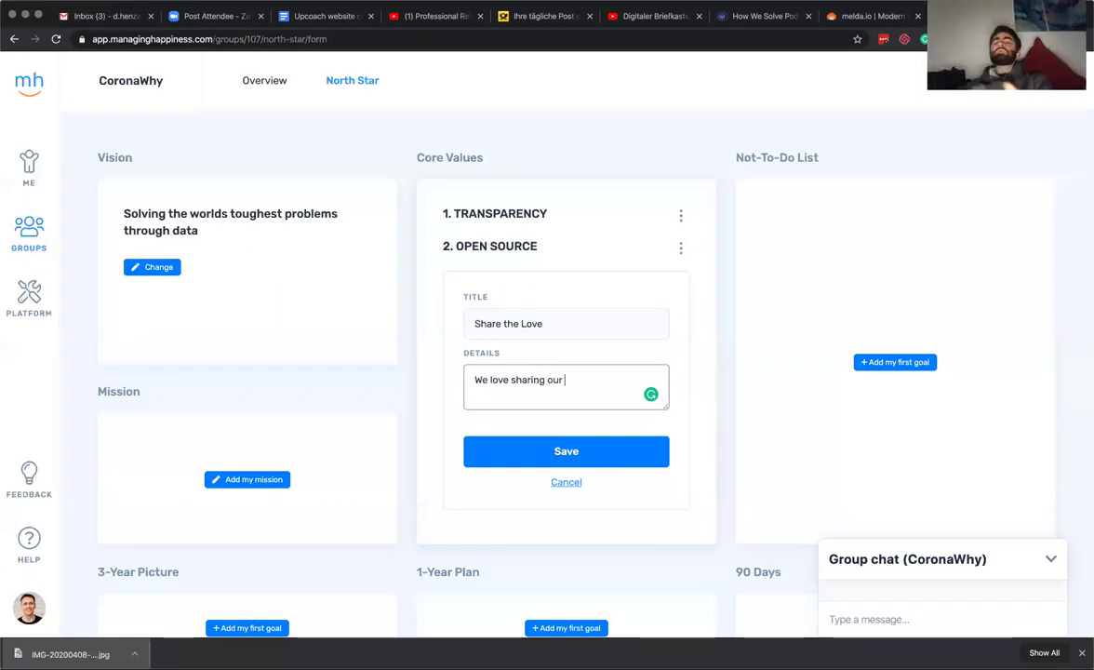
pyautogui.write('good (o')
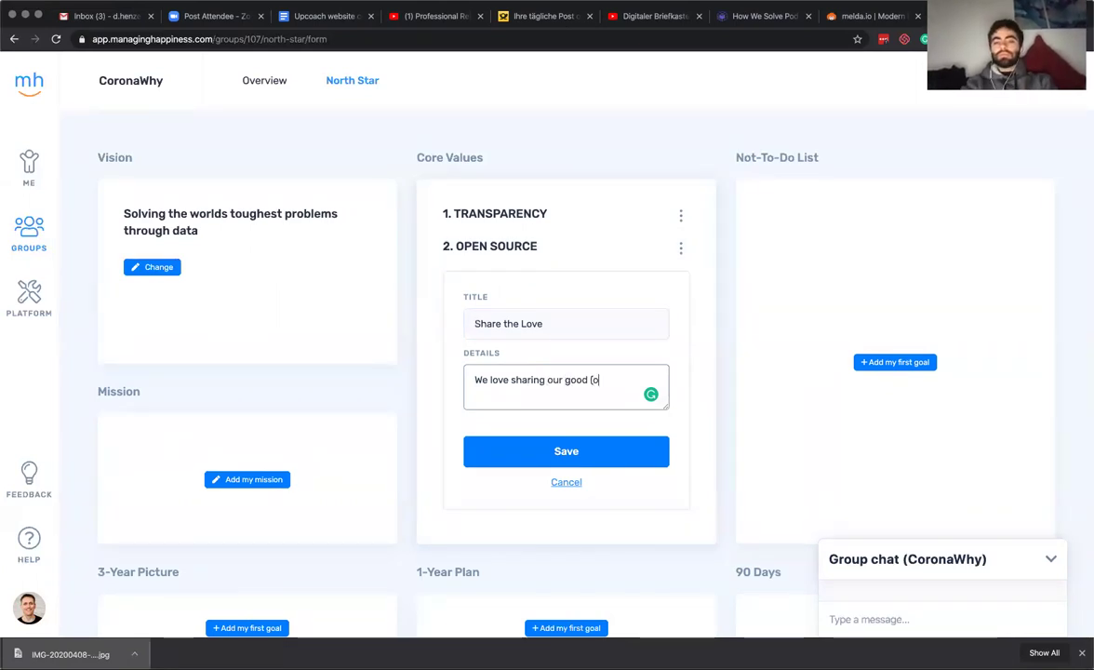
pyautogui.write('pen source)')
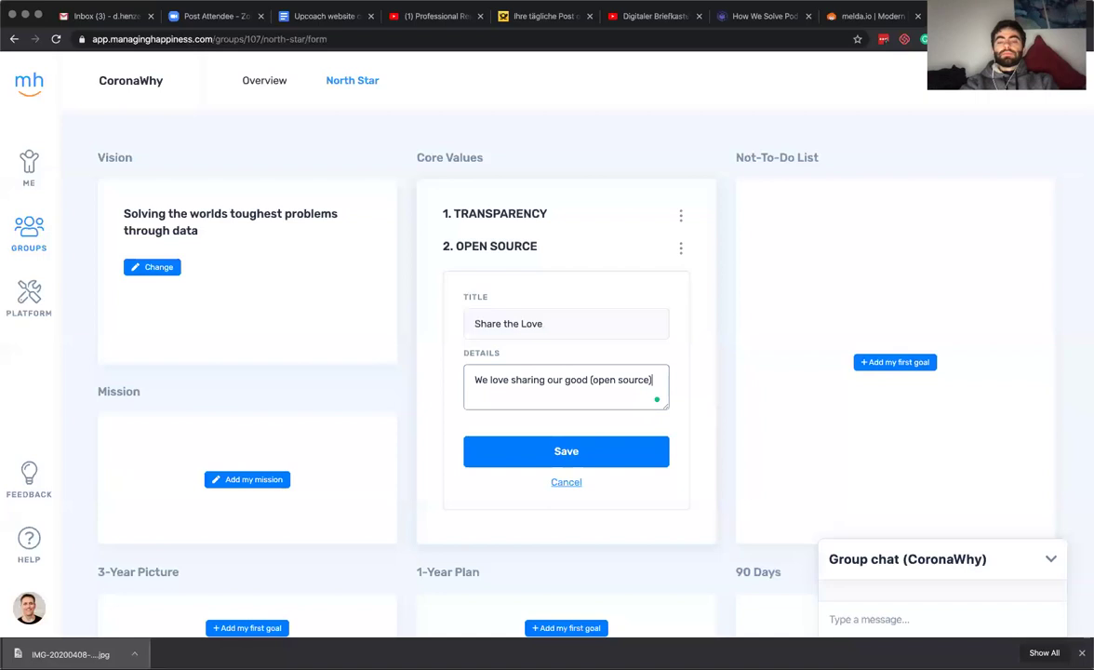
pyautogui.click(556, 452)
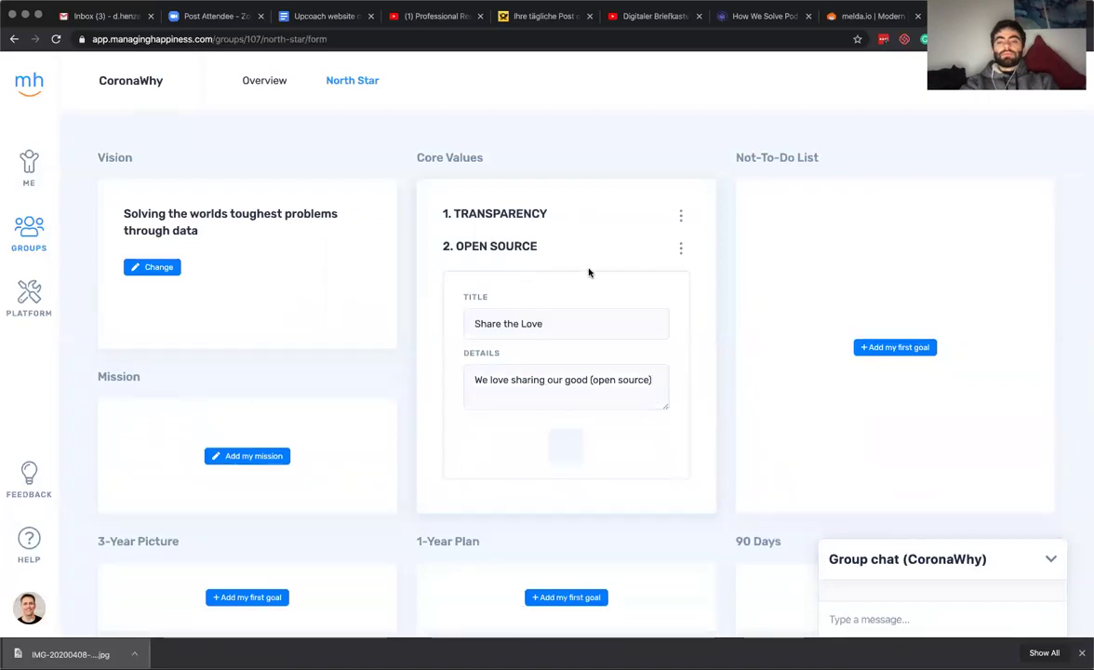
# Delete the Open Source core value.
pyautogui.click(681, 248)
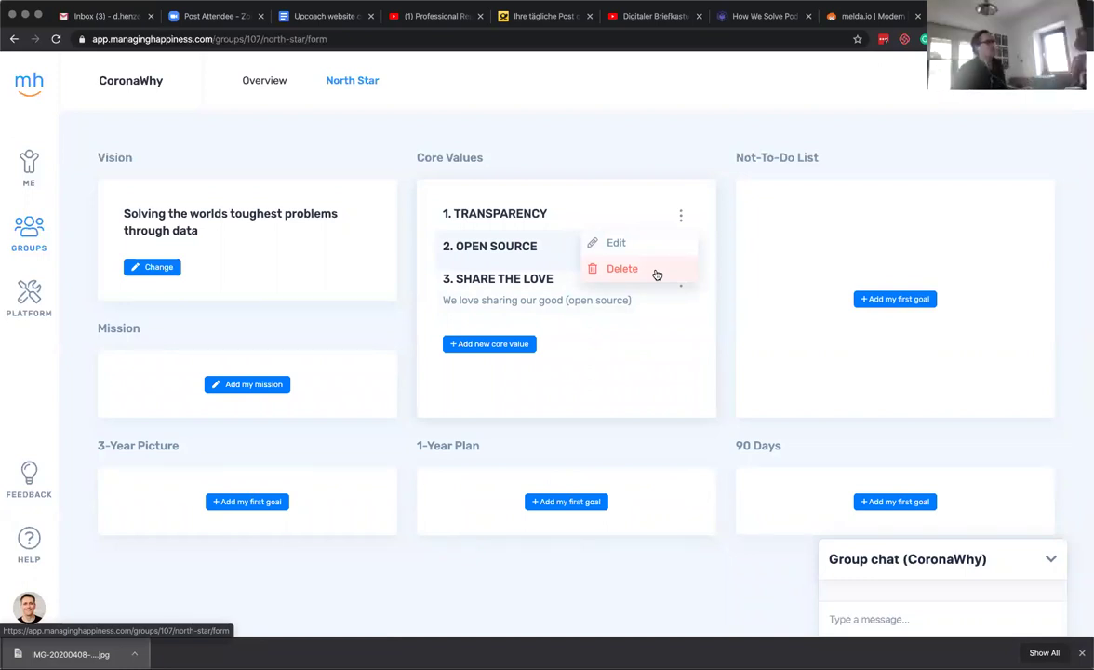
pyautogui.click(621, 269)
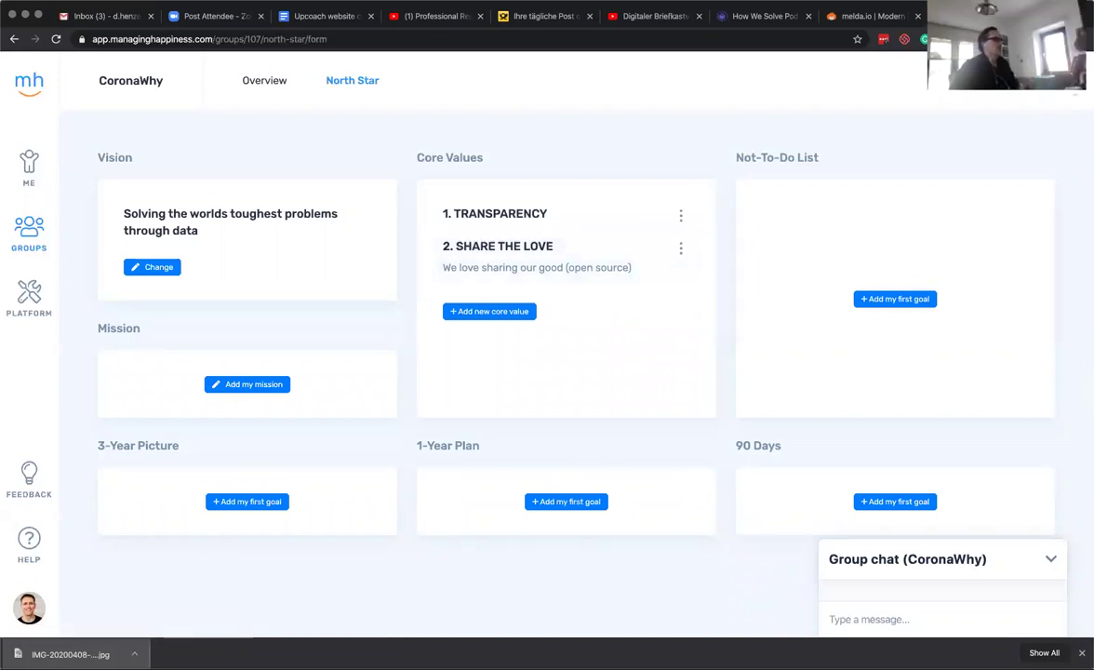
pyautogui.click(1041, 80)
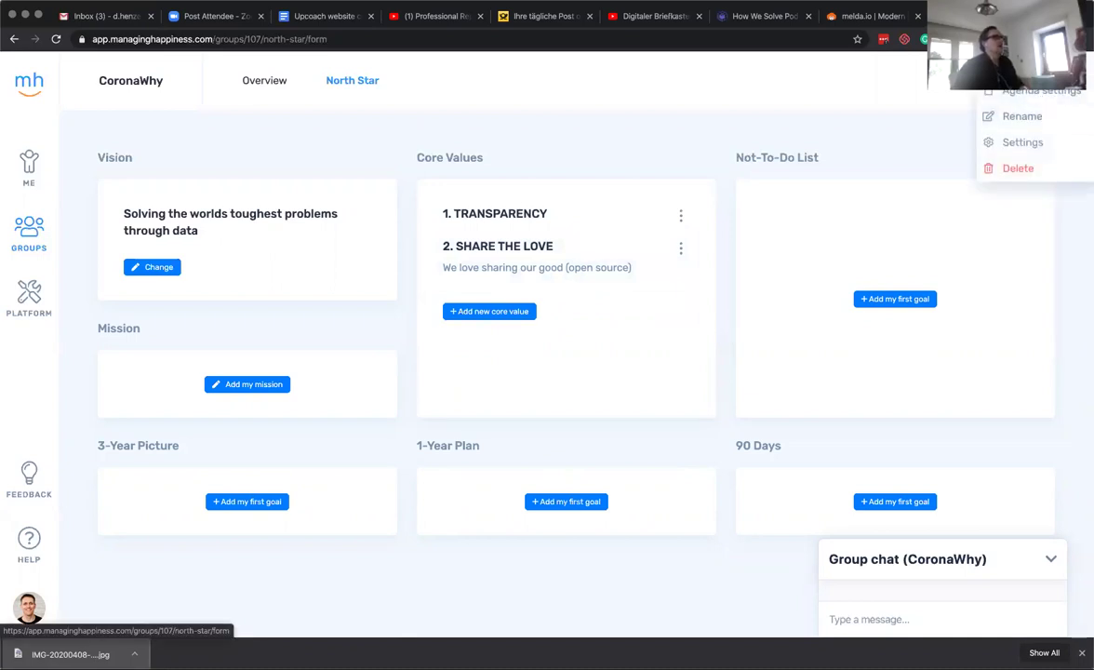
# Enter the new member's e-mail address under Add new member and start an invitation.
pyautogui.click(1023, 65)
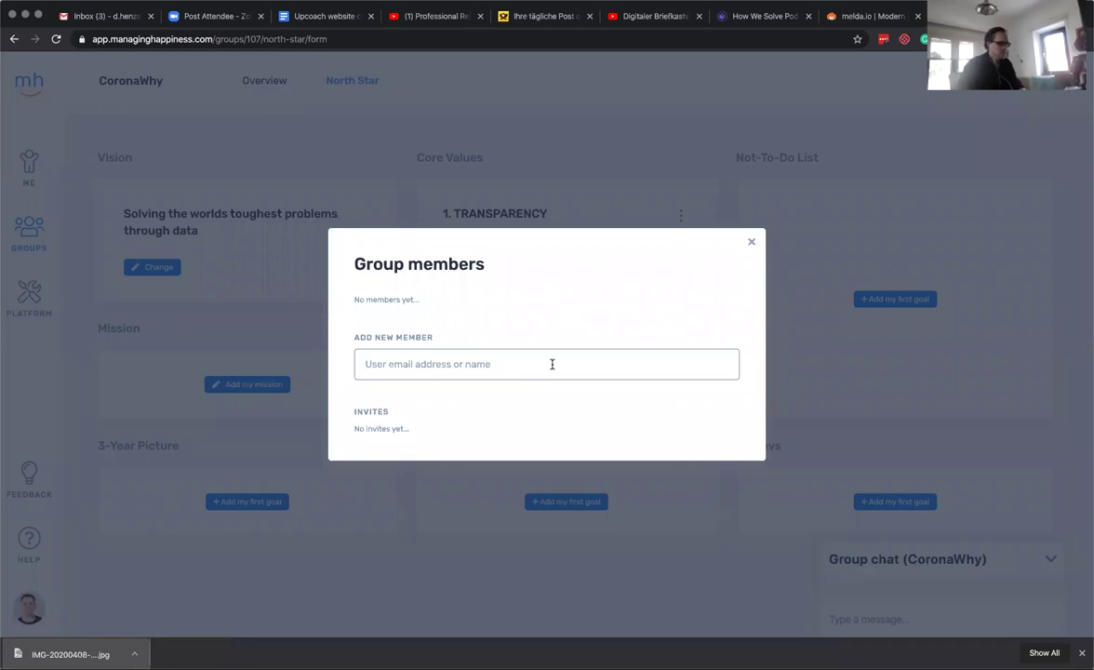
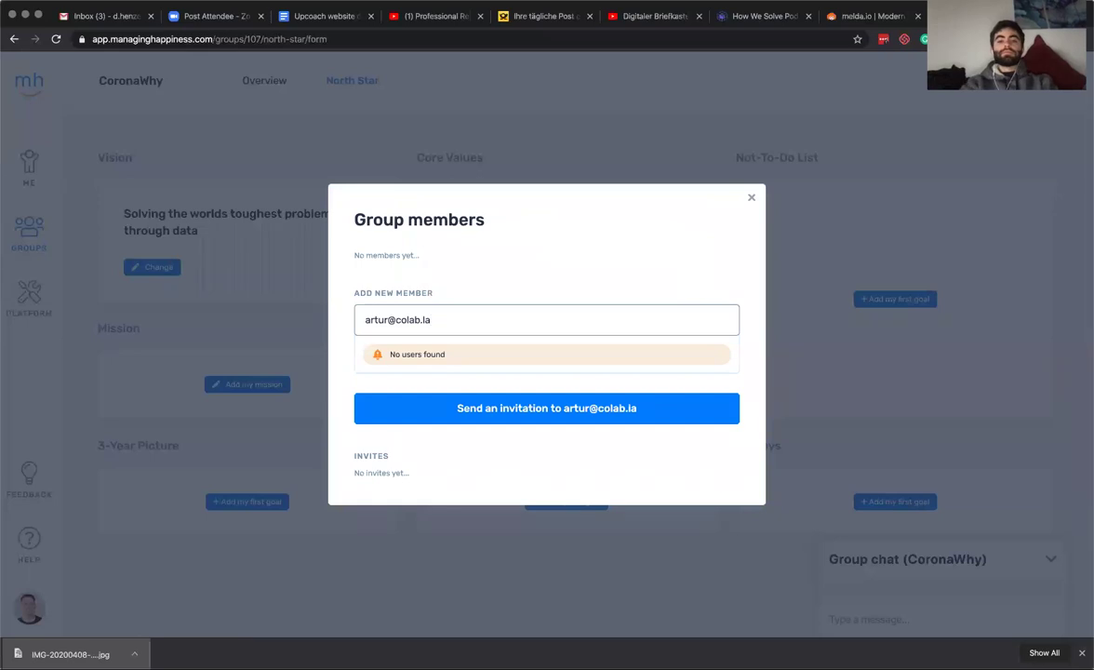
pyautogui.click(593, 410)
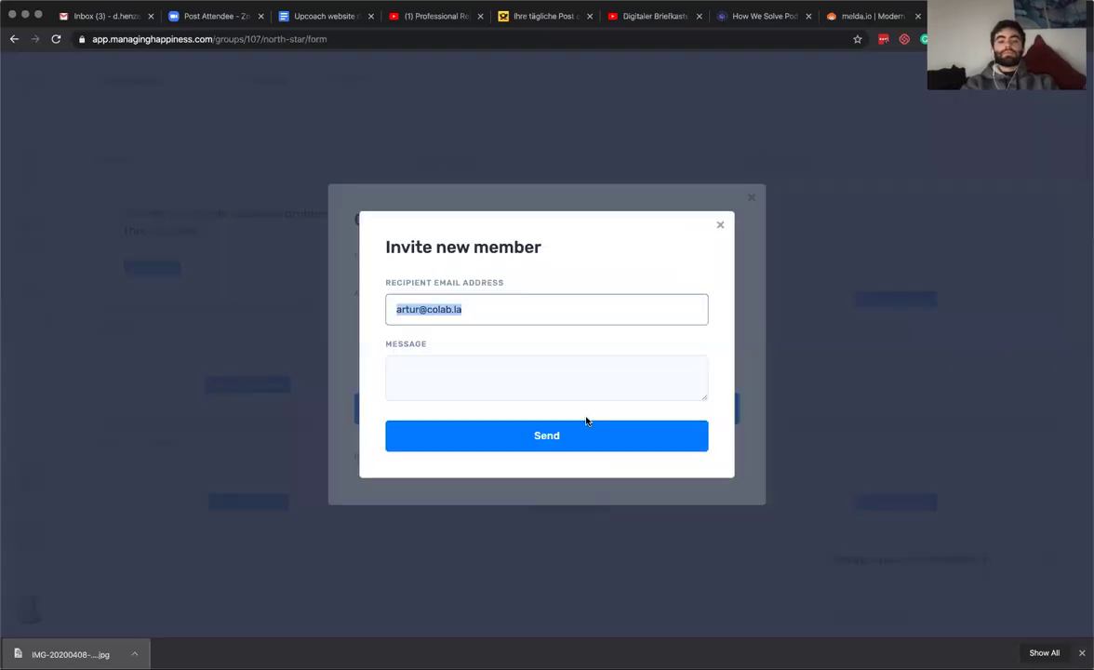
pyautogui.click(511, 386)
# Send the invitation with placeholder message 'asdf' and close the Group members window.
pyautogui.write('asdf')
pyautogui.click(509, 450)
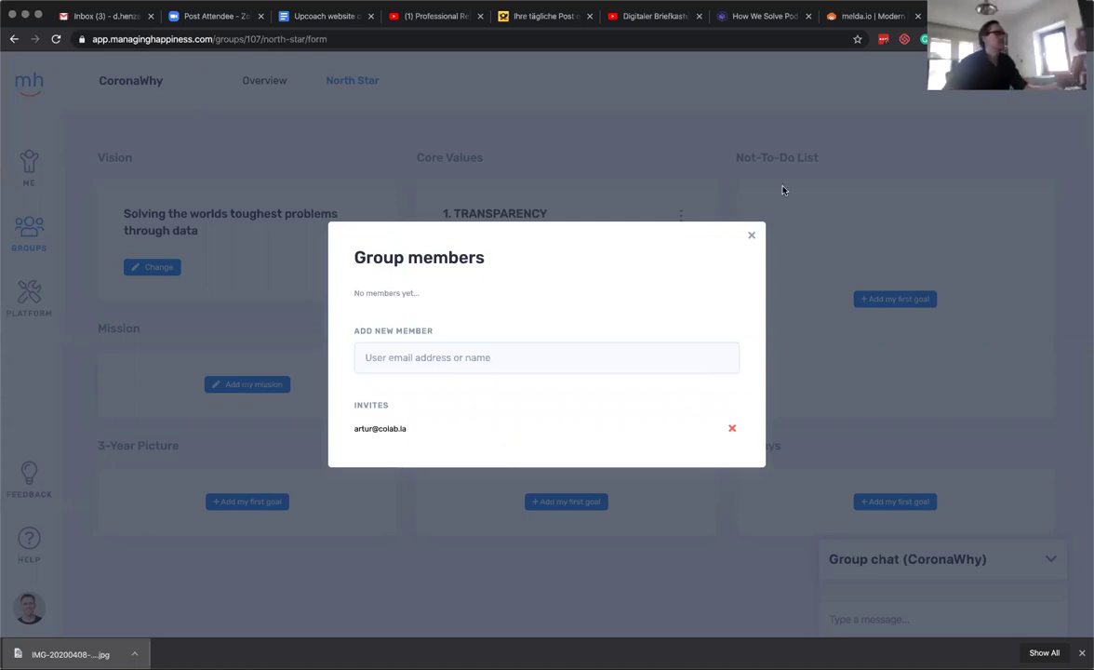
pyautogui.click(752, 236)
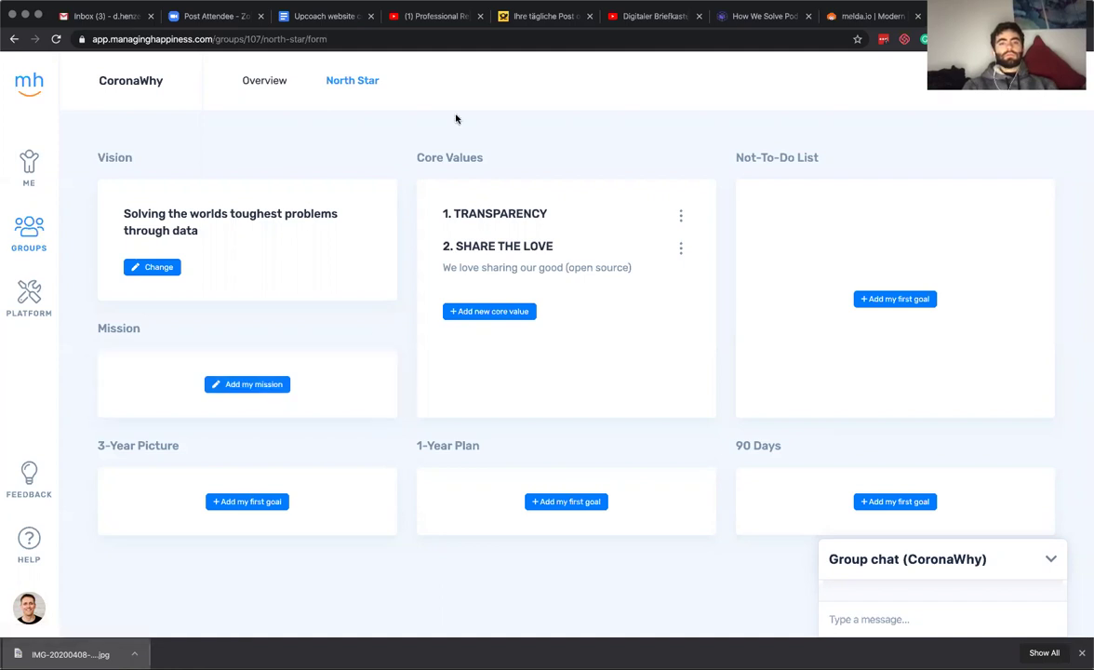
# Find and open CoronaWhy from Groups, view its North Star, and open Group settings.
pyautogui.click(34, 239)
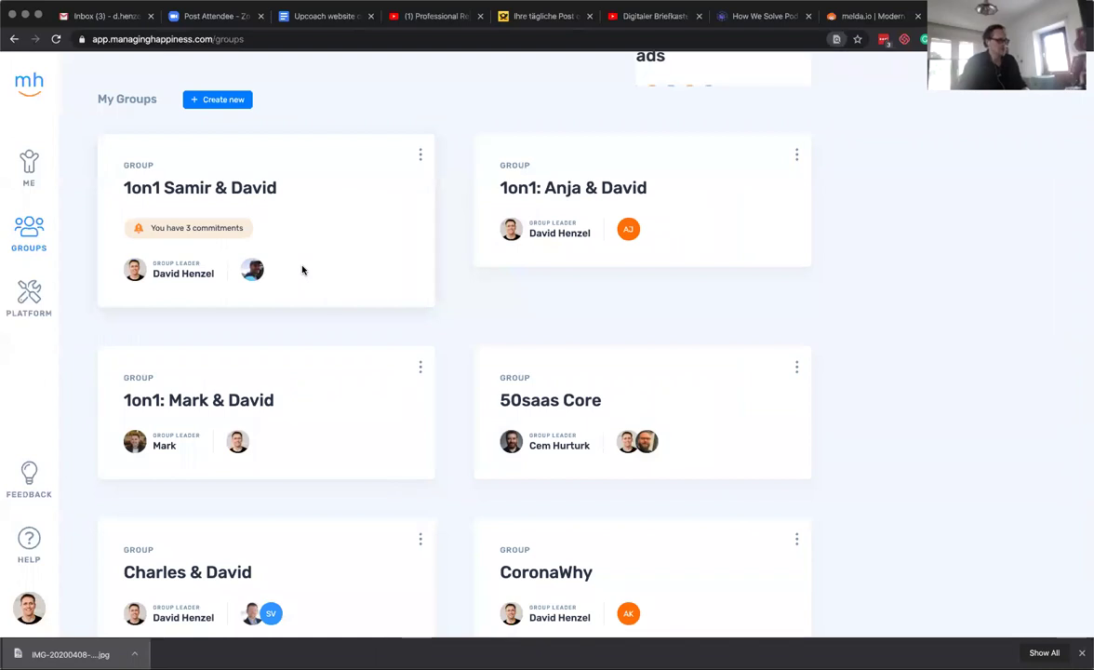
pyautogui.hotkey('ctrl', 'f')
pyautogui.write('coro')
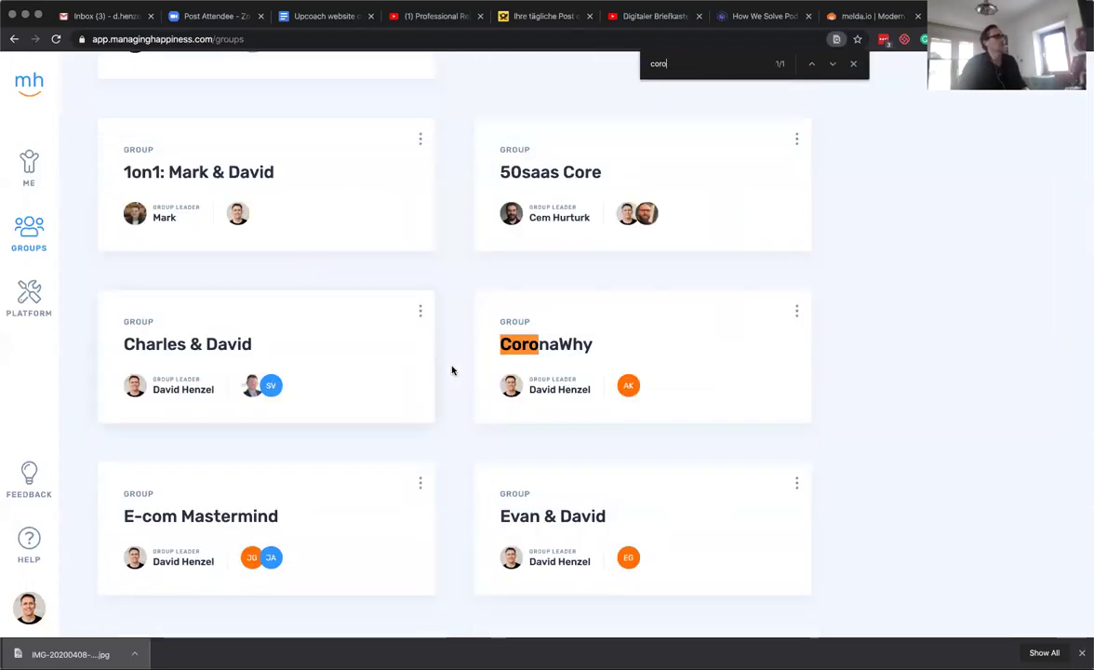
pyautogui.click(538, 356)
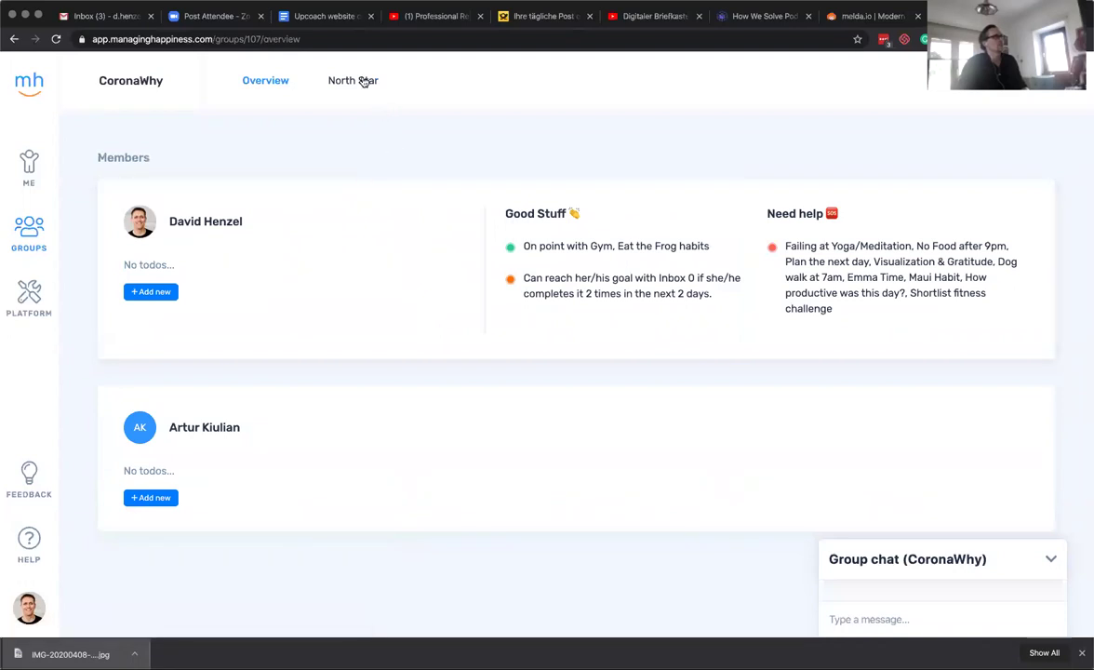
pyautogui.click(364, 81)
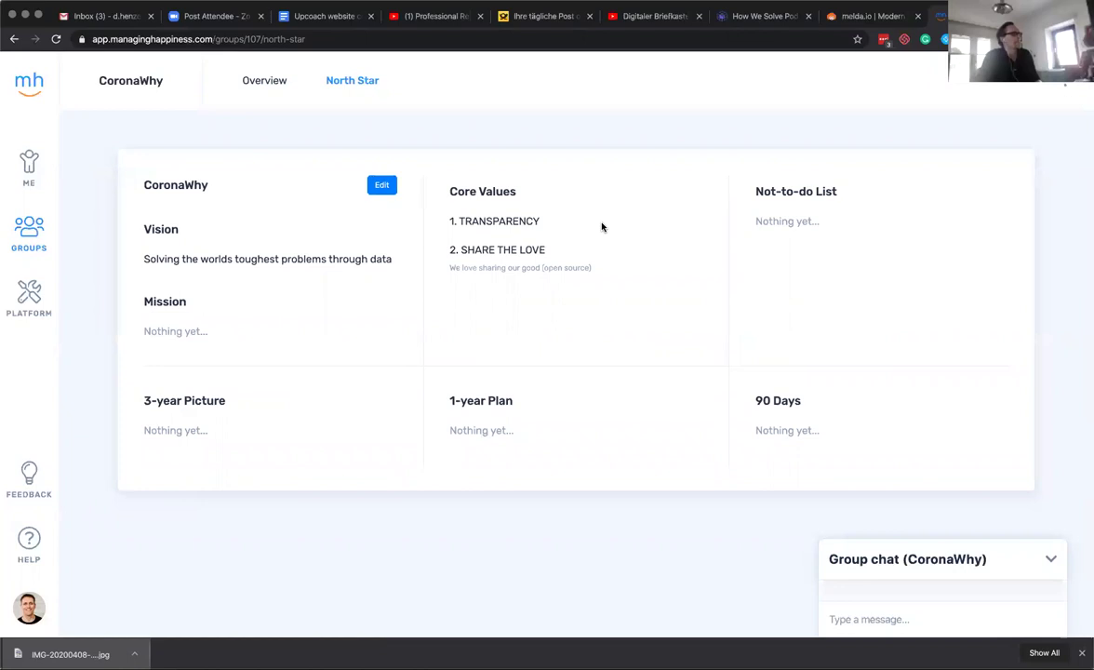
pyautogui.click(977, 80)
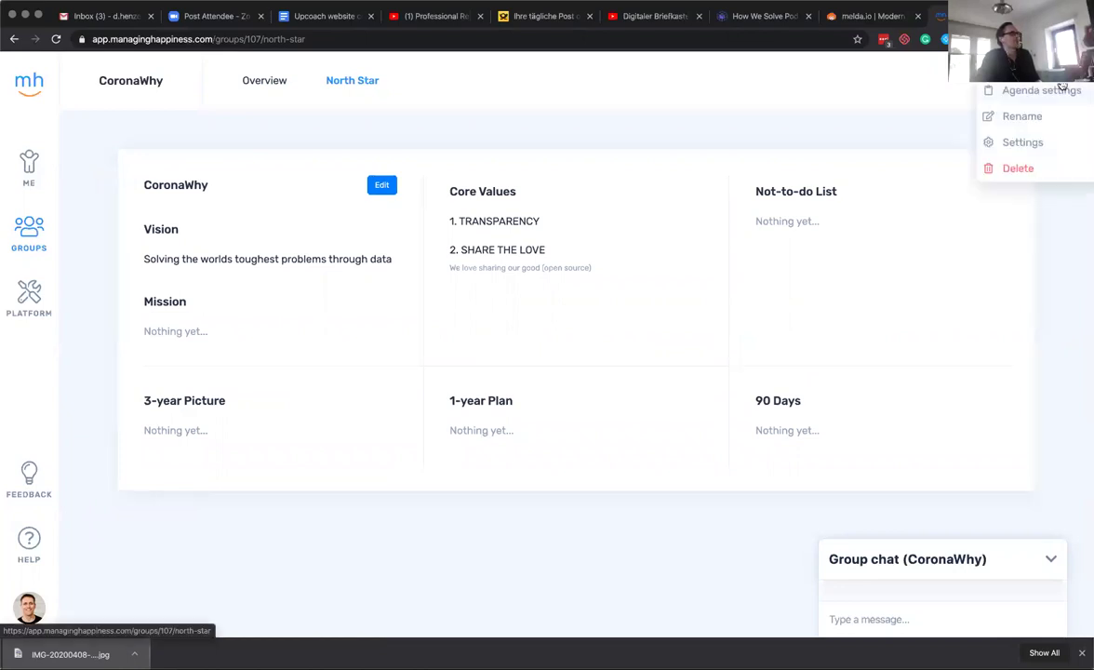
pyautogui.click(957, 141)
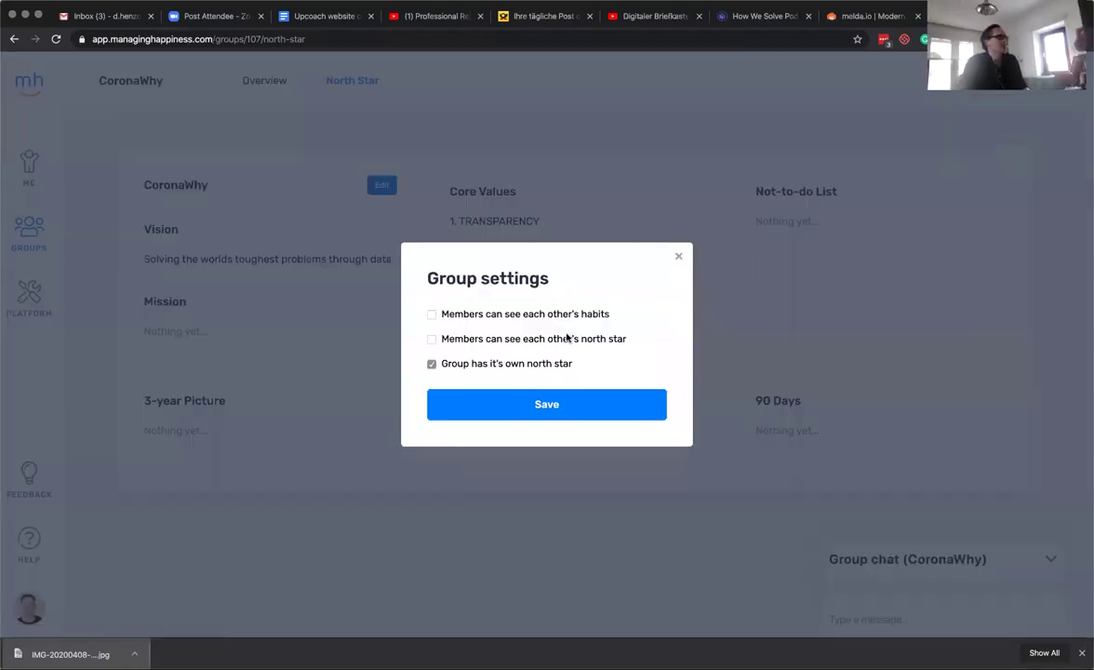
# Close Group settings, save Level 10 as the agenda template, and view the upcoming Agenda.
pyautogui.click(829, 277)
pyautogui.click(1046, 79)
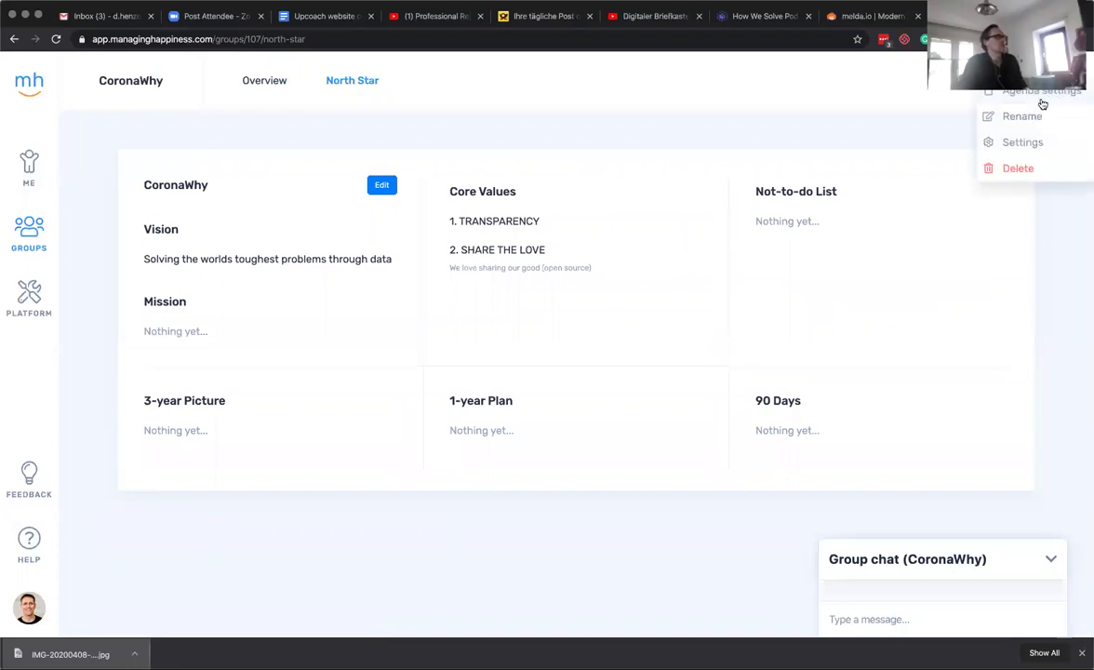
pyautogui.click(1042, 93)
pyautogui.click(562, 348)
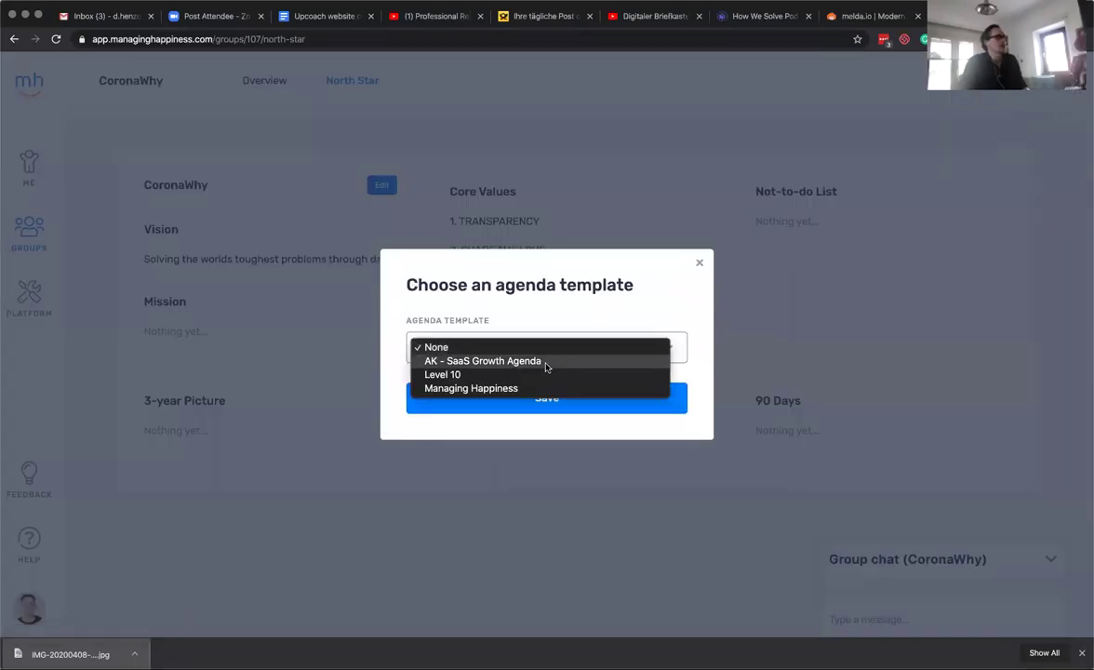
pyautogui.click(544, 375)
pyautogui.click(543, 401)
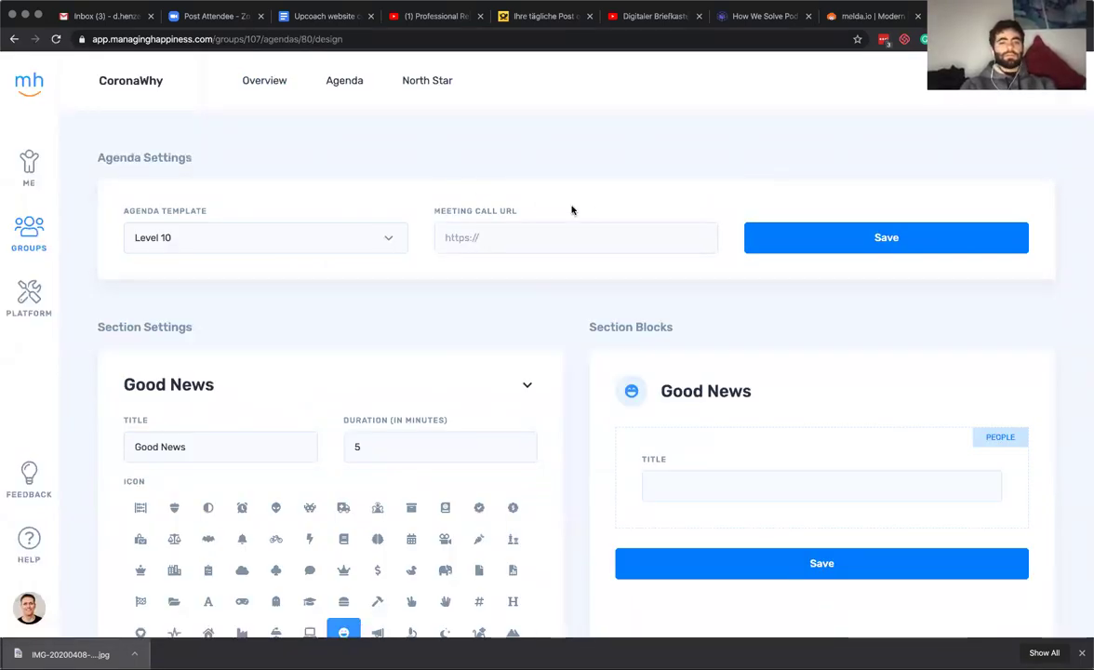
pyautogui.click(344, 81)
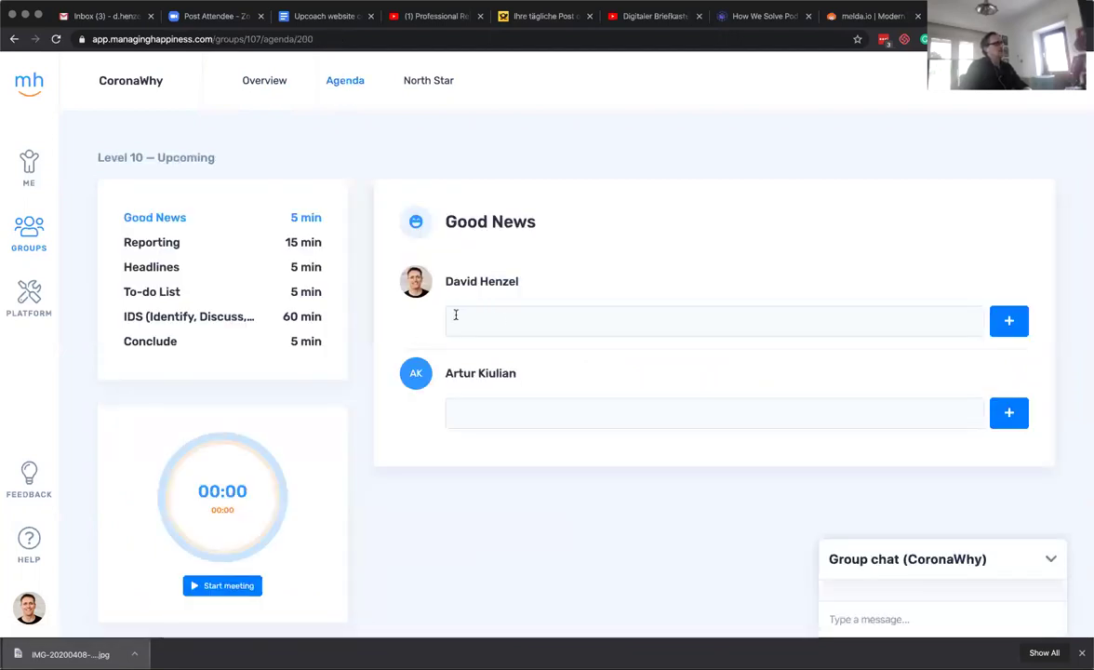
# View the Reporting, Headlines, To-do List, IDS and Conclude agenda sections in turn.
pyautogui.scroll(-1, 346, 303)
pyautogui.scroll(1, 583, 242)
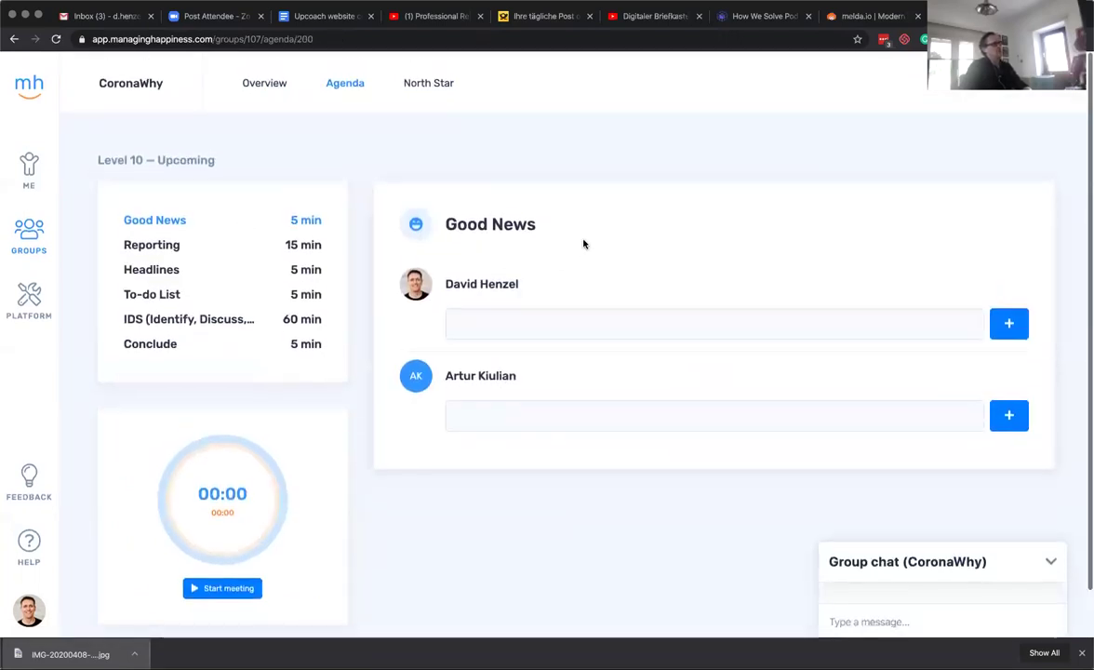
pyautogui.click(173, 243)
pyautogui.click(169, 268)
pyautogui.click(203, 292)
pyautogui.click(207, 317)
pyautogui.scroll(-1, 302, 341)
pyautogui.scroll(-2, 302, 341)
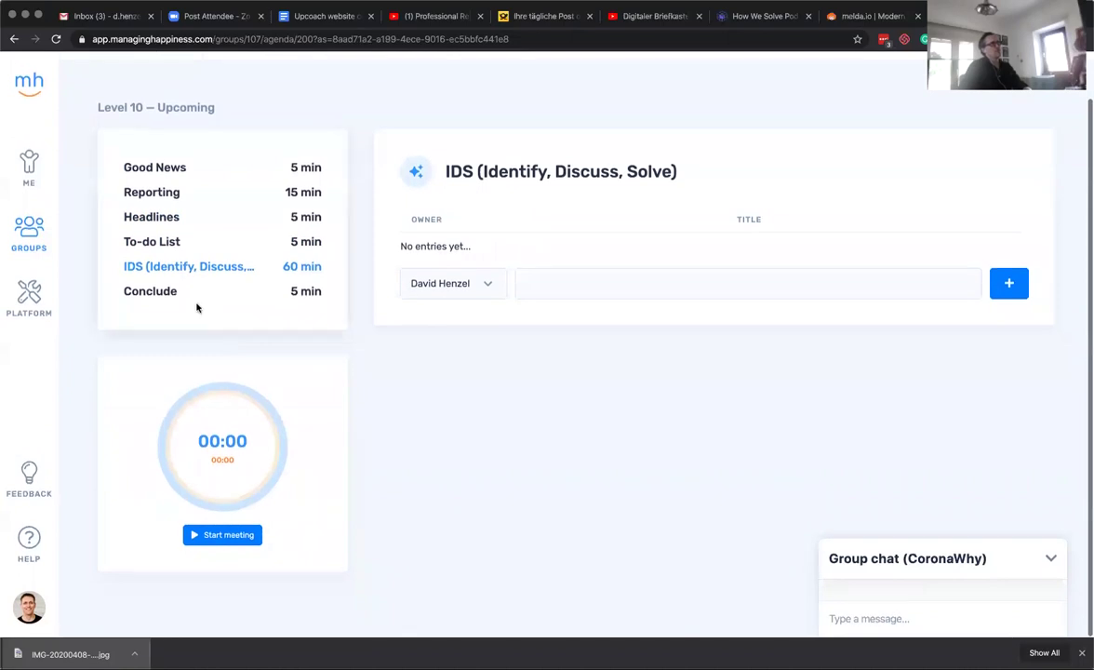
pyautogui.scroll(1, 430, 363)
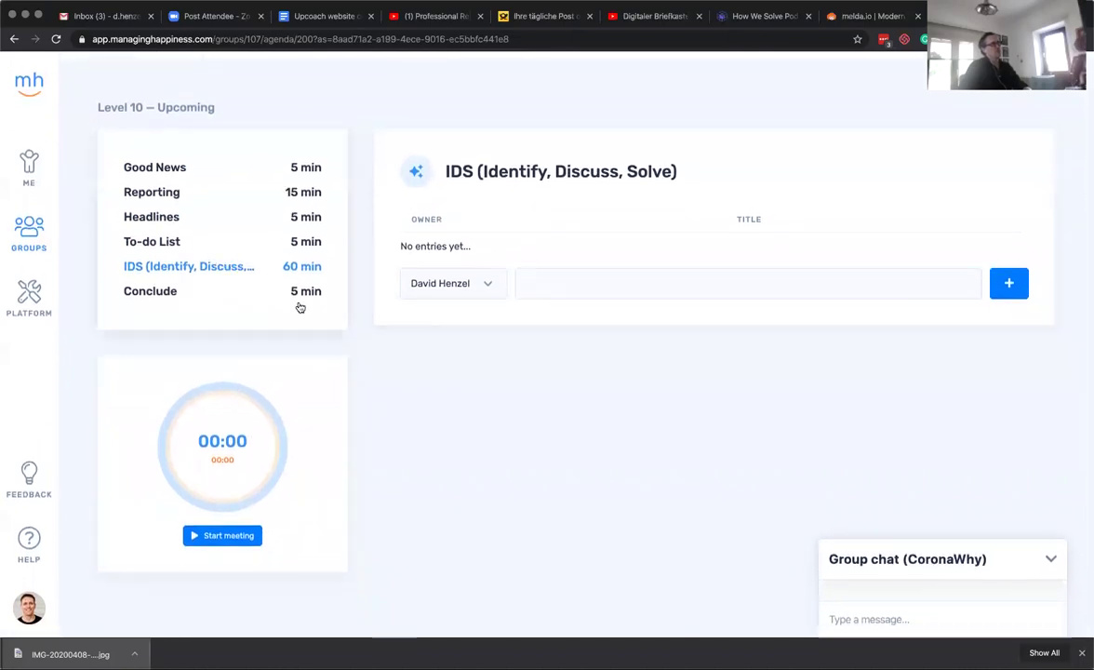
pyautogui.click(154, 294)
# Close the group options list and return to the To-do List section.
pyautogui.scroll(-3, 156, 299)
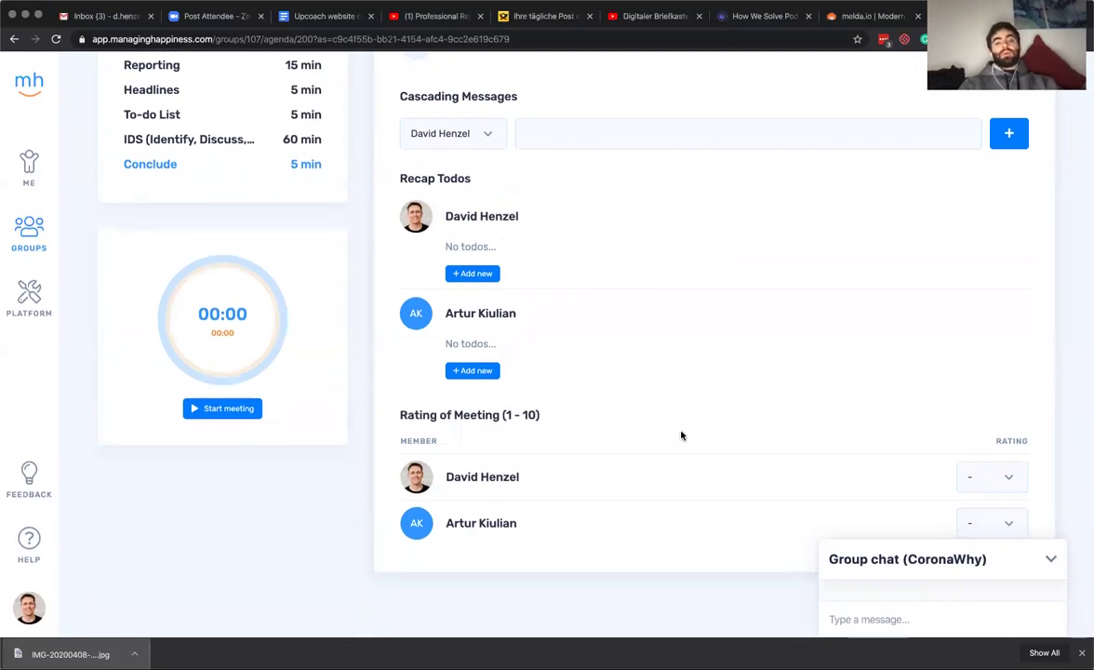
pyautogui.scroll(4, 681, 435)
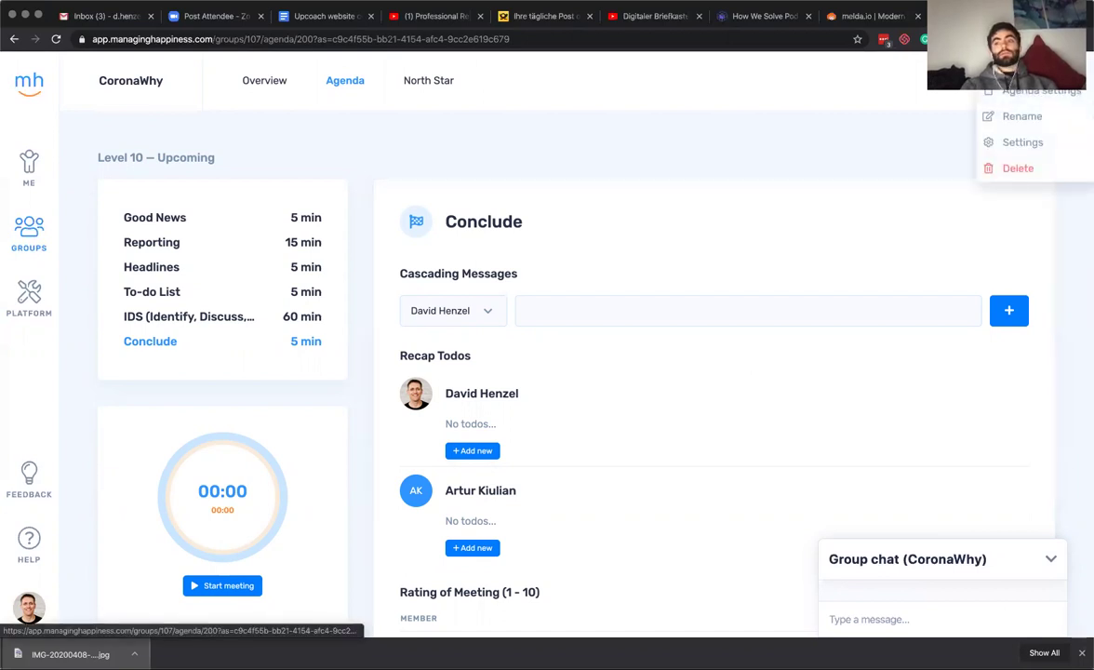
pyautogui.click(833, 159)
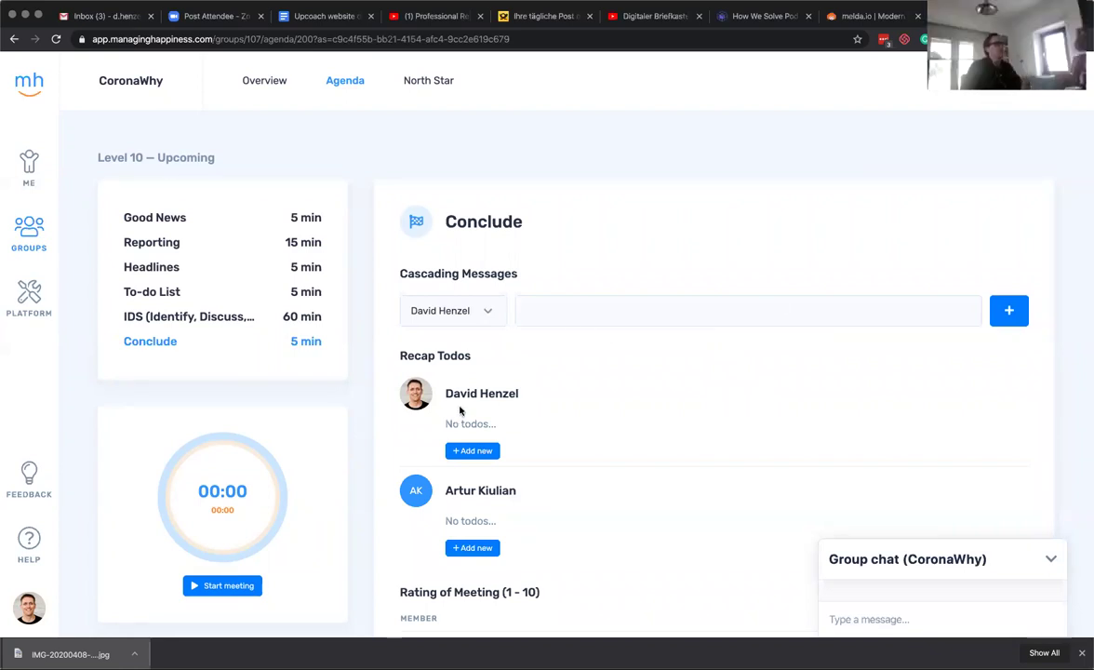
pyautogui.scroll(-1, 517, 372)
pyautogui.scroll(1, 465, 367)
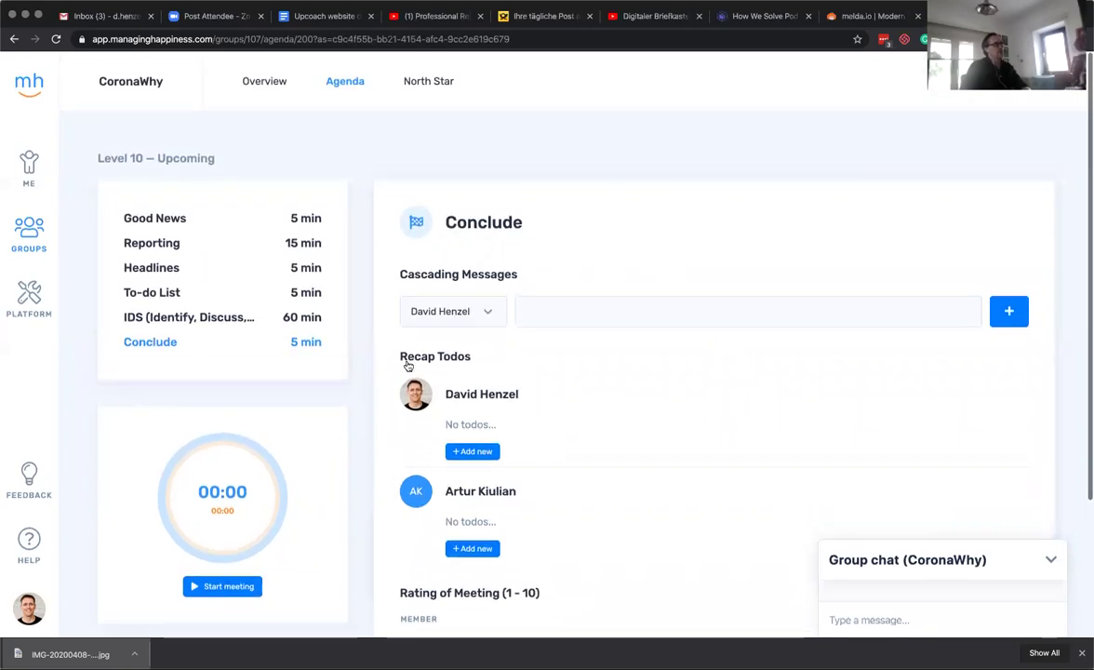
pyautogui.click(163, 294)
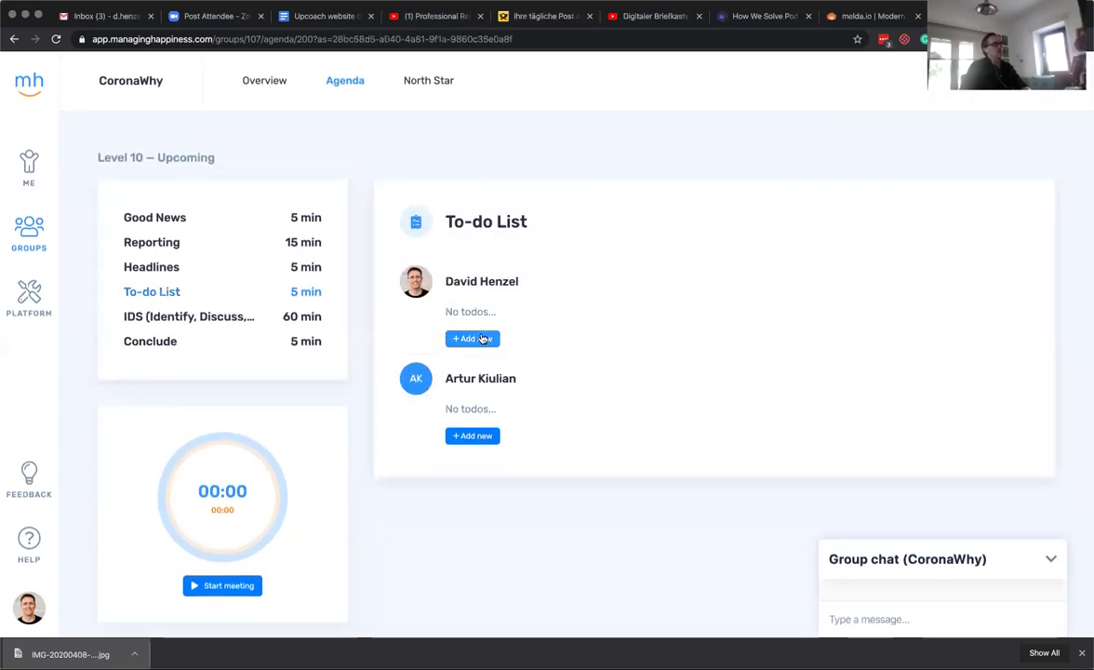
# Add the to-do 'aasdfasdf' for the second member, then go to the Overview page.
pyautogui.click(467, 436)
pyautogui.write('a')
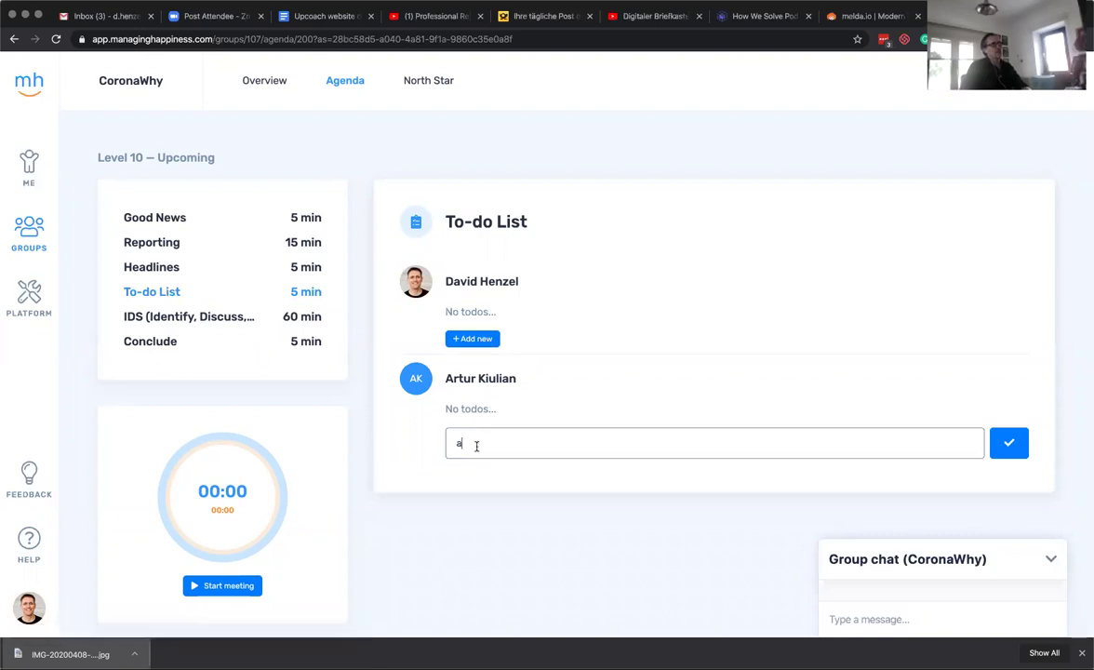
pyautogui.write('asdfasdf')
pyautogui.click(1009, 443)
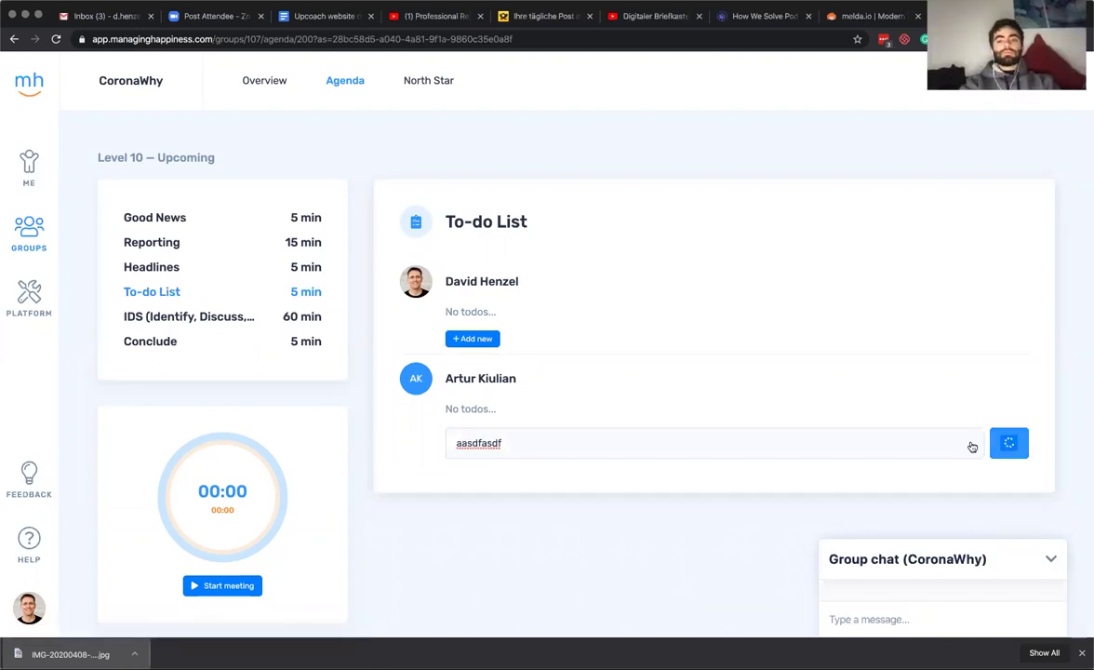
pyautogui.click(269, 86)
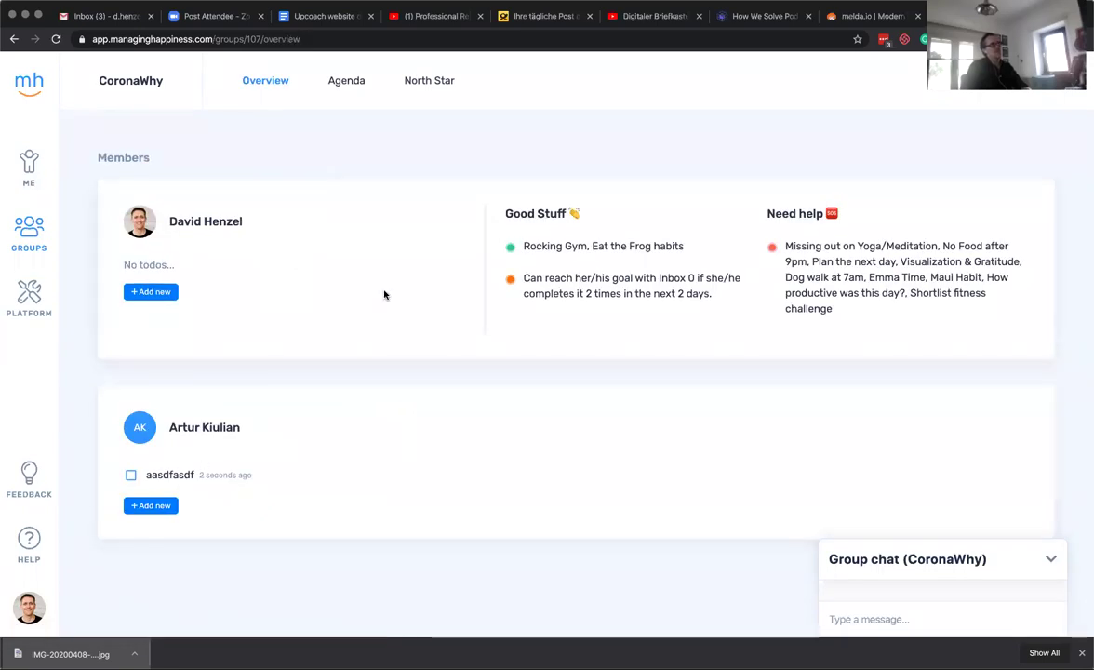
pyautogui.click(26, 160)
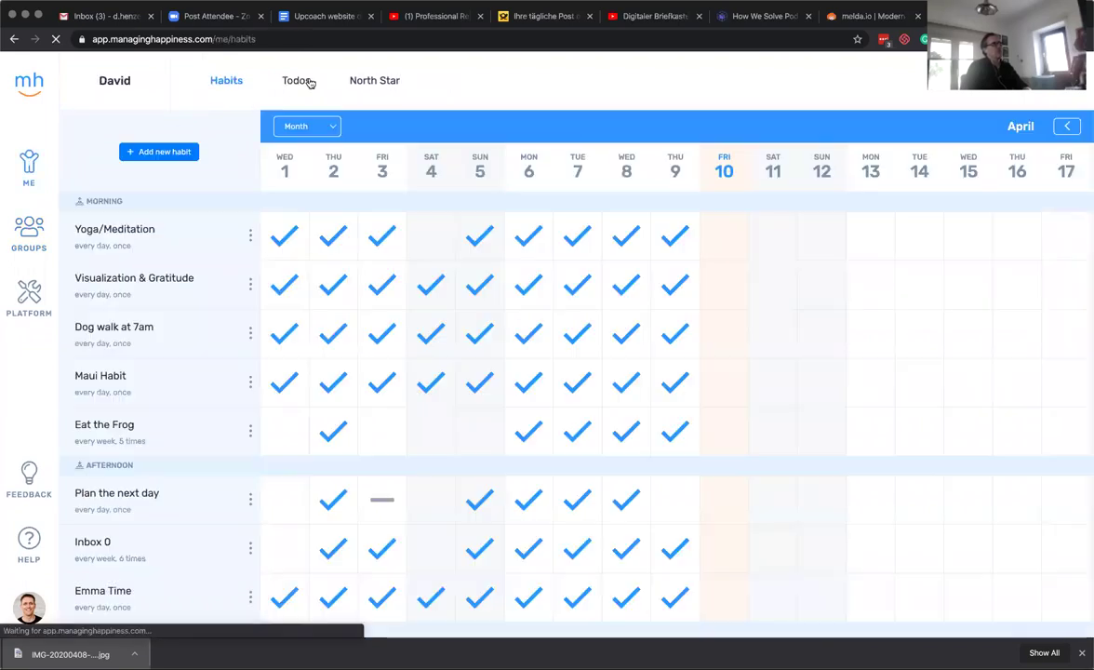
pyautogui.click(301, 82)
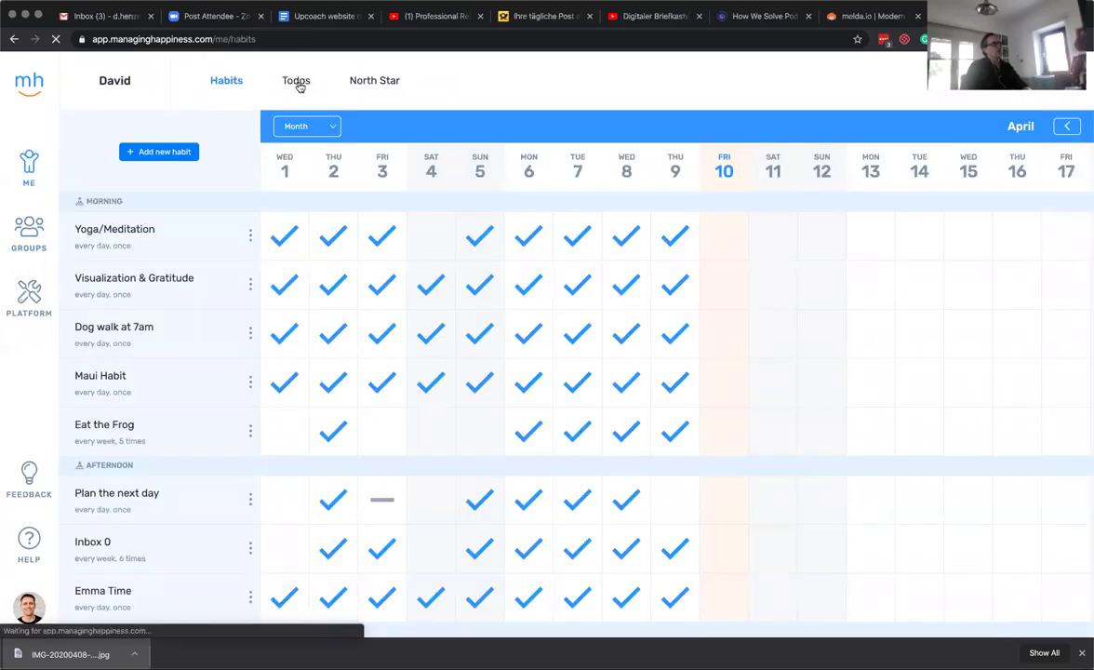
pyautogui.scroll(-2, 409, 357)
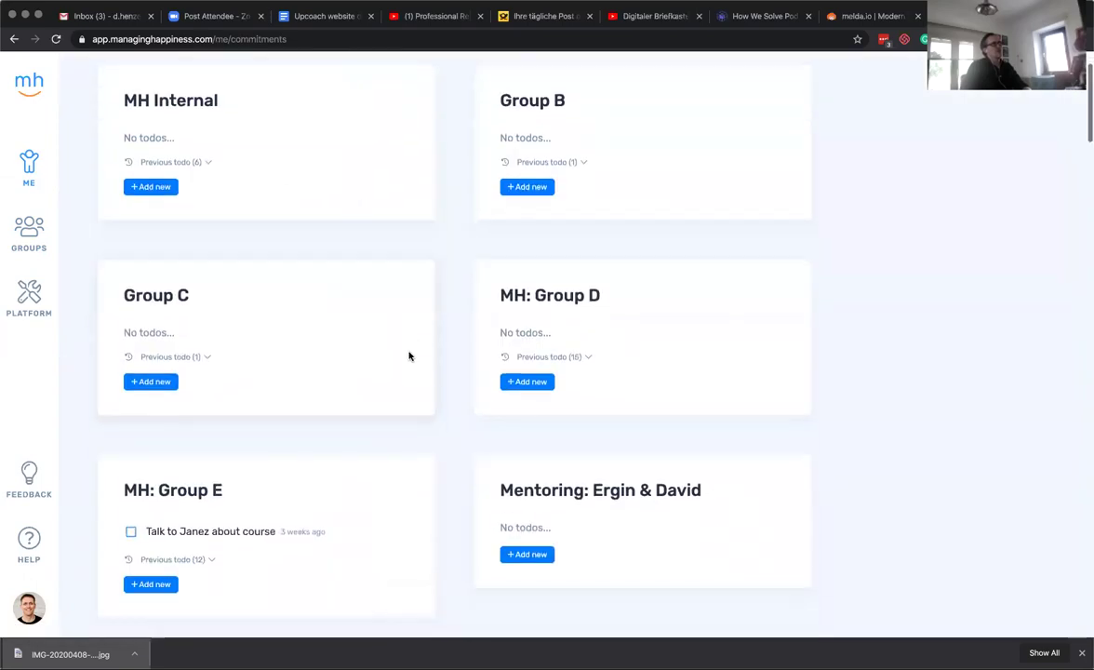
pyautogui.scroll(-20, 409, 357)
pyautogui.scroll(-15, 410, 356)
pyautogui.scroll(10, 409, 356)
pyautogui.scroll(10, 409, 356)
pyautogui.click(41, 252)
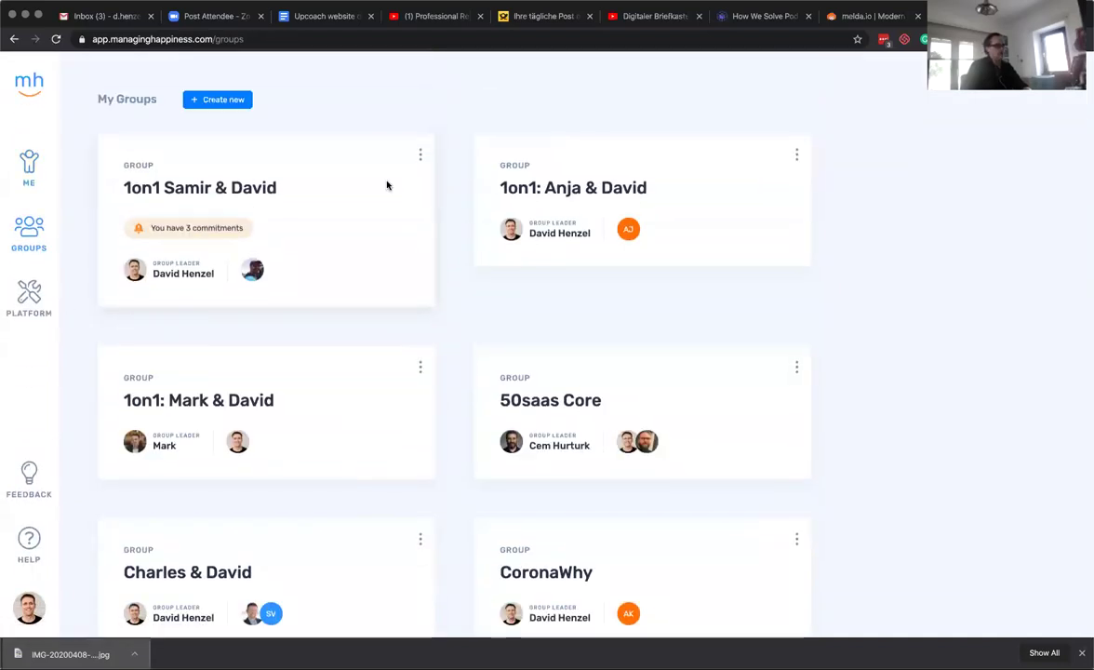
pyautogui.press('super+f')
pyautogui.write('coro')
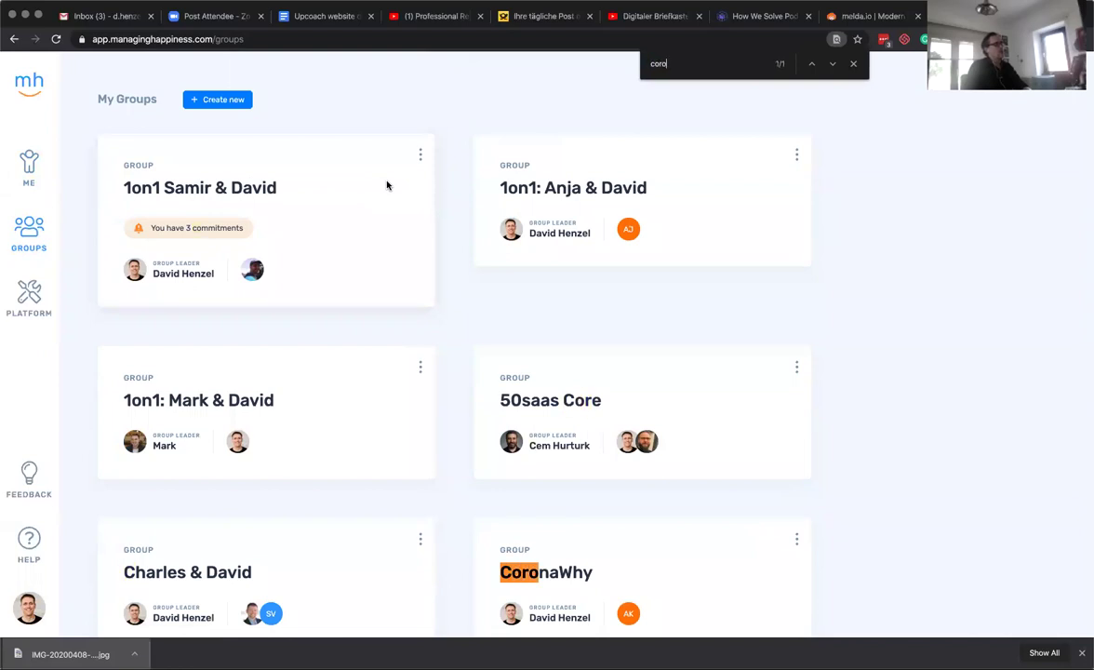
pyautogui.click(495, 527)
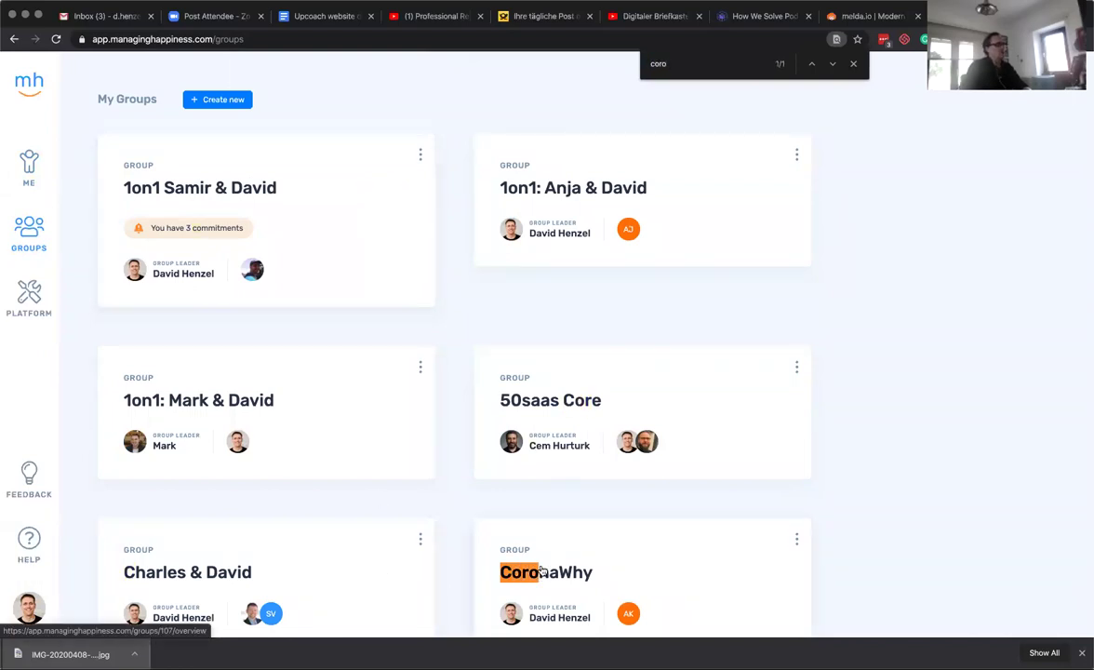
pyautogui.click(1070, 80)
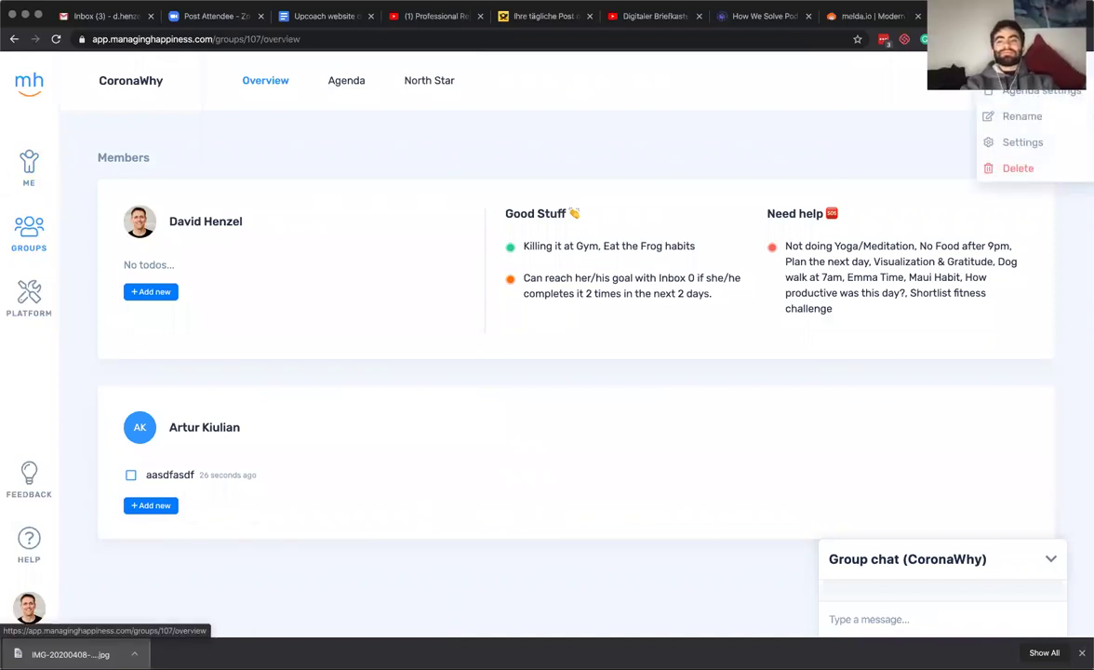
pyautogui.click(1022, 141)
pyautogui.click(993, 176)
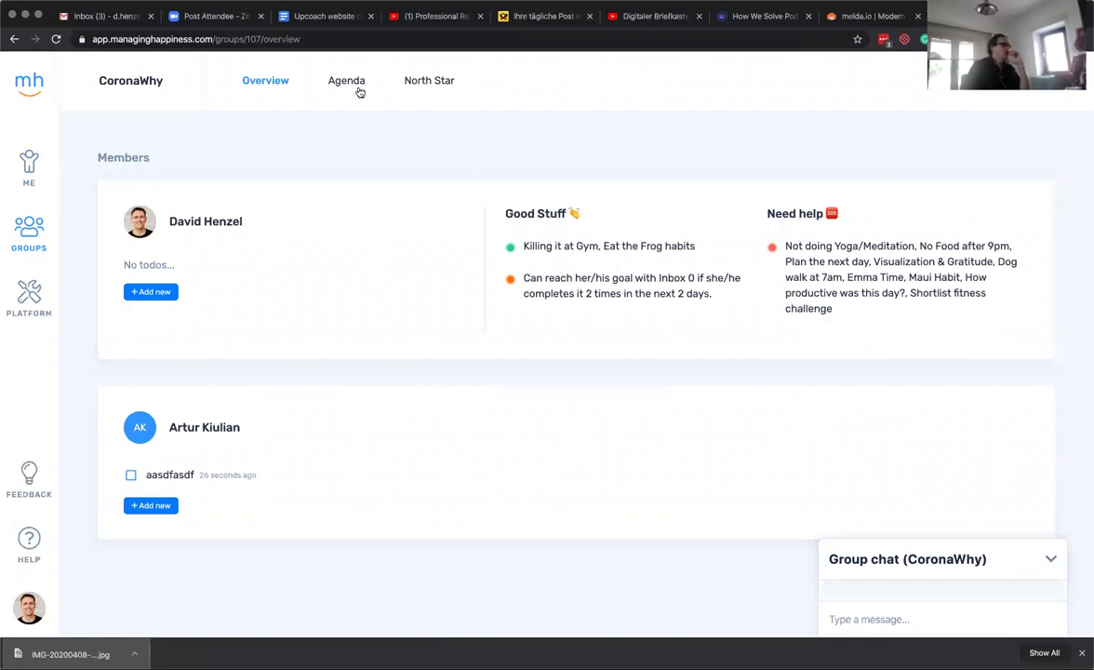
# Add the core value Impact with the details 'We are impact and not money driven'.
pyautogui.click(430, 85)
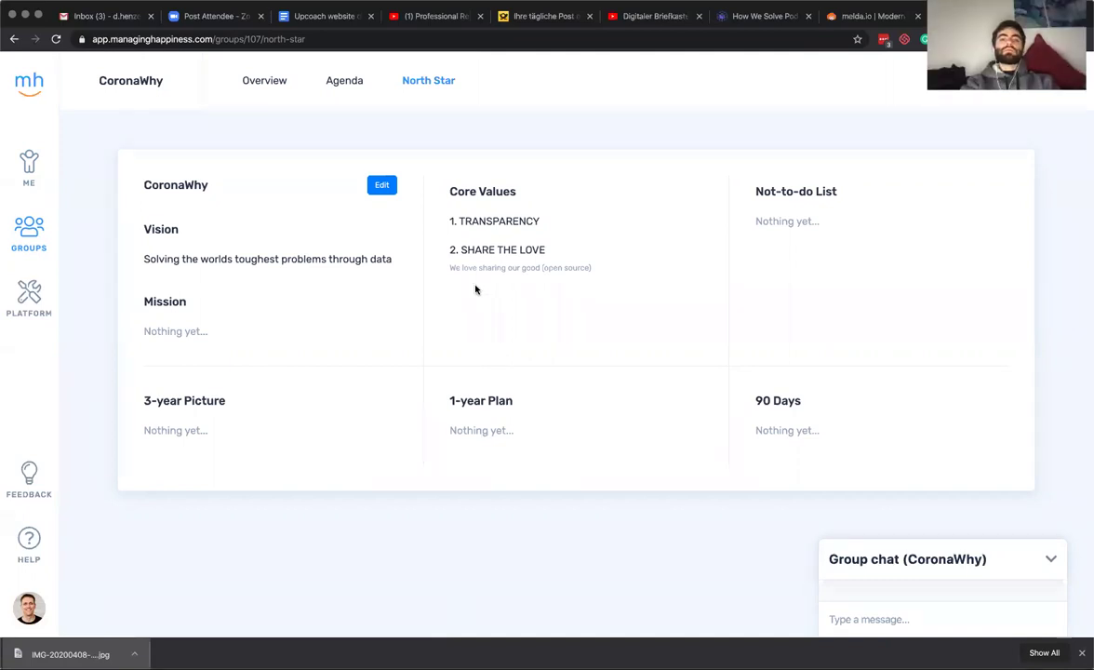
pyautogui.click(381, 184)
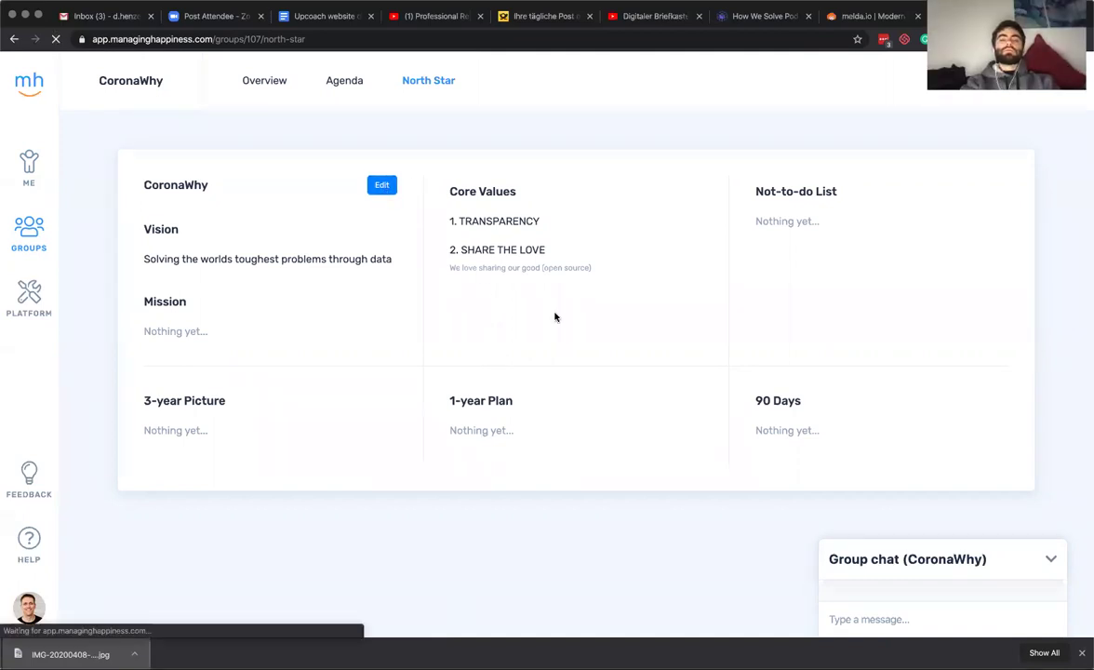
pyautogui.click(494, 311)
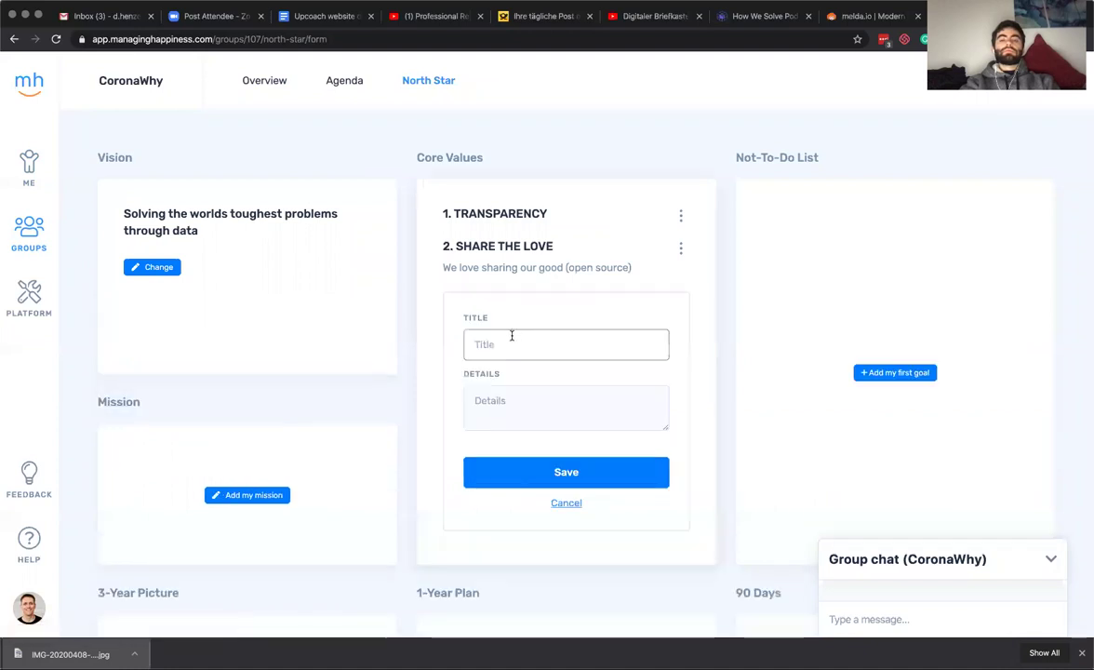
pyautogui.write('Impa')
pyautogui.press('Tab')
pyautogui.write('We are impact and not')
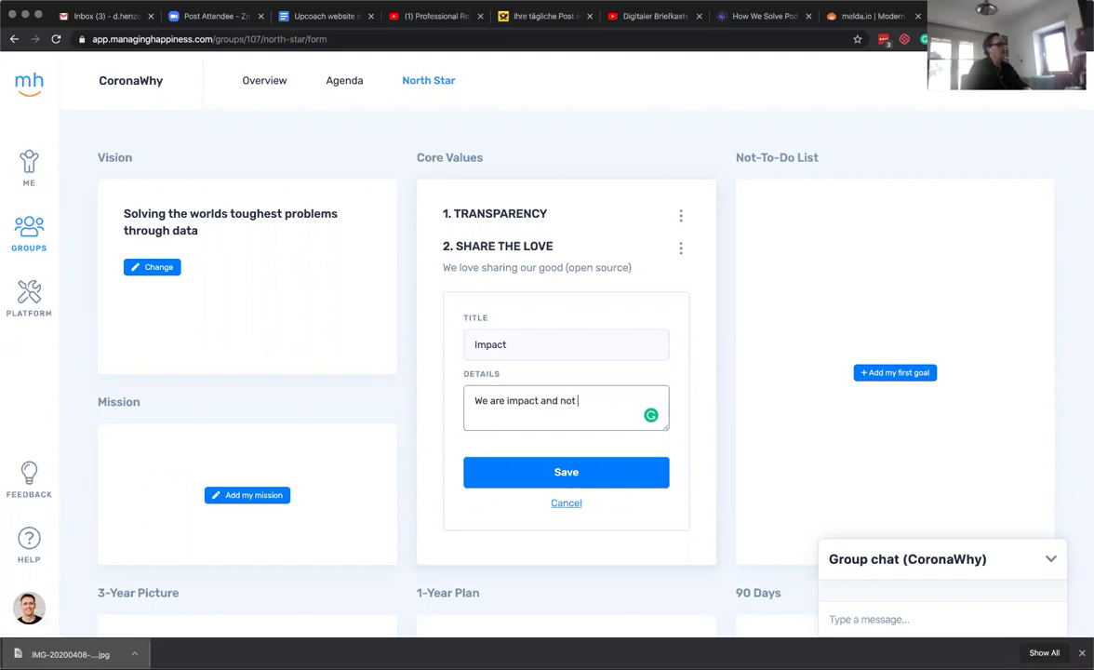
pyautogui.write(' money driven')
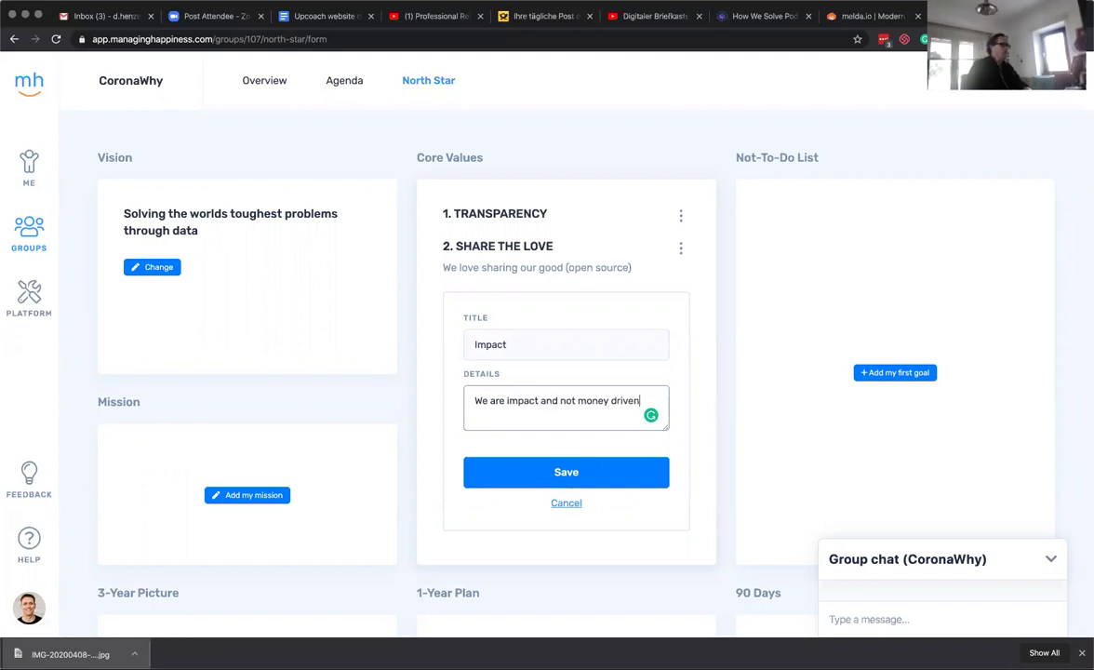
pyautogui.click(564, 473)
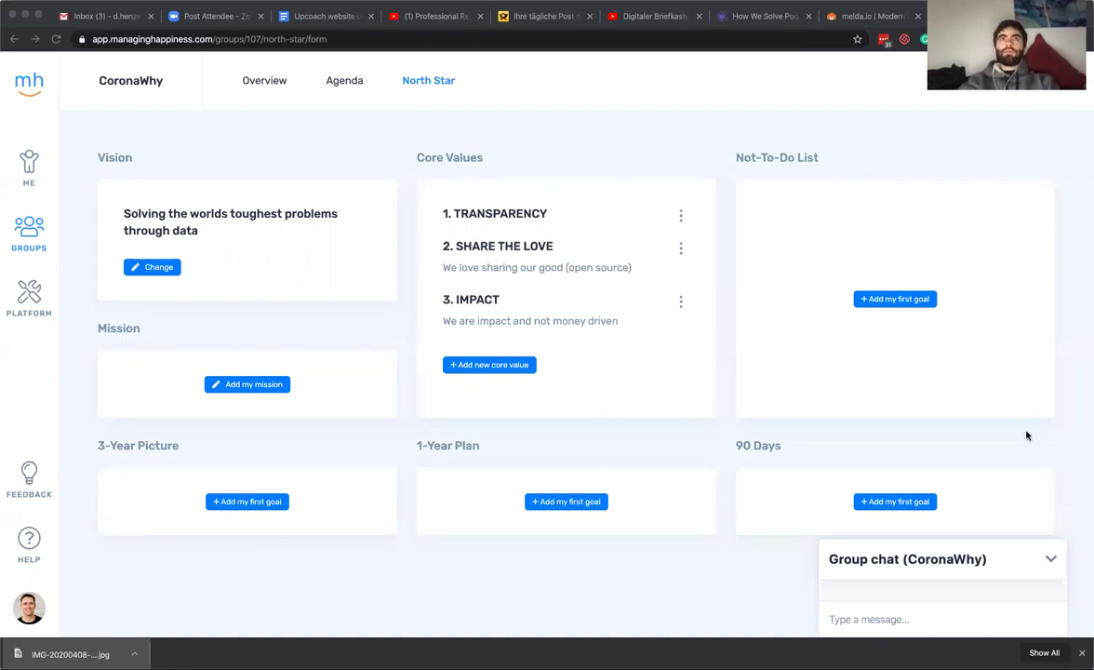
pyautogui.click(512, 366)
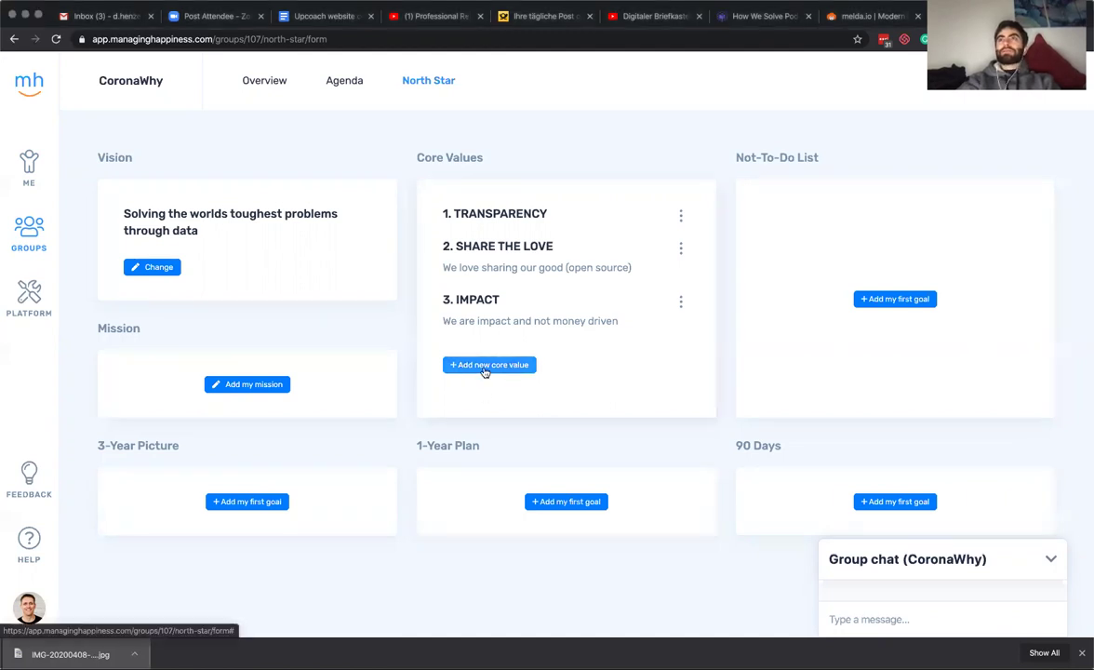
# Draft a new core value, Openness, with details 'We do not care about your background'.
pyautogui.click(486, 367)
pyautogui.click(493, 385)
pyautogui.write('Open')
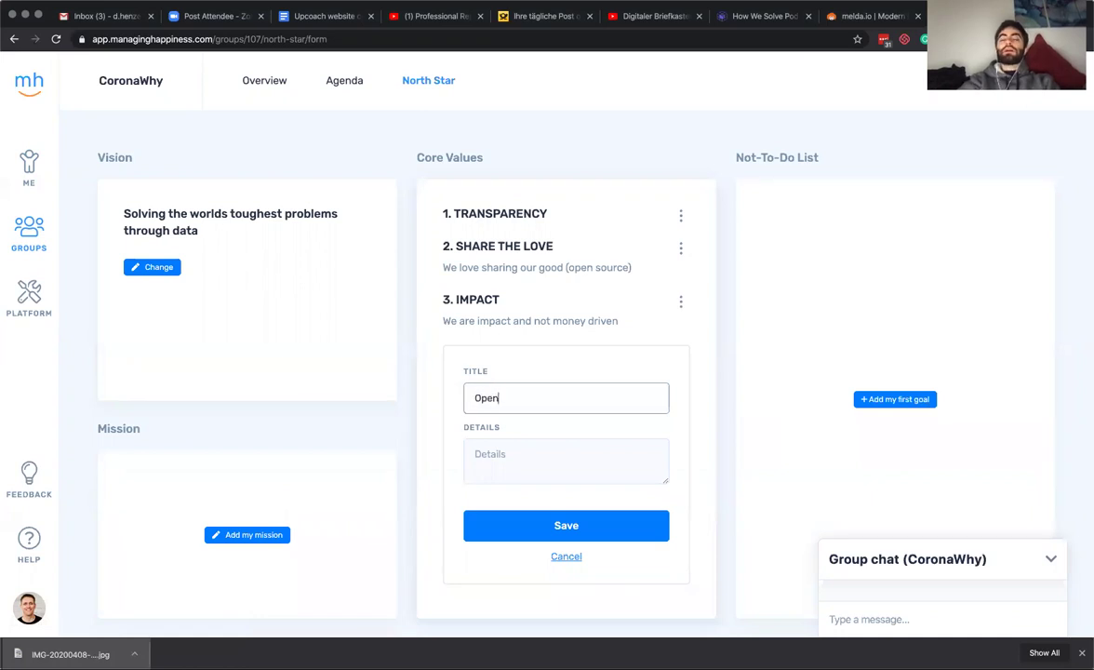
pyautogui.write('ness')
pyautogui.click(475, 454)
pyautogui.write('We do not a')
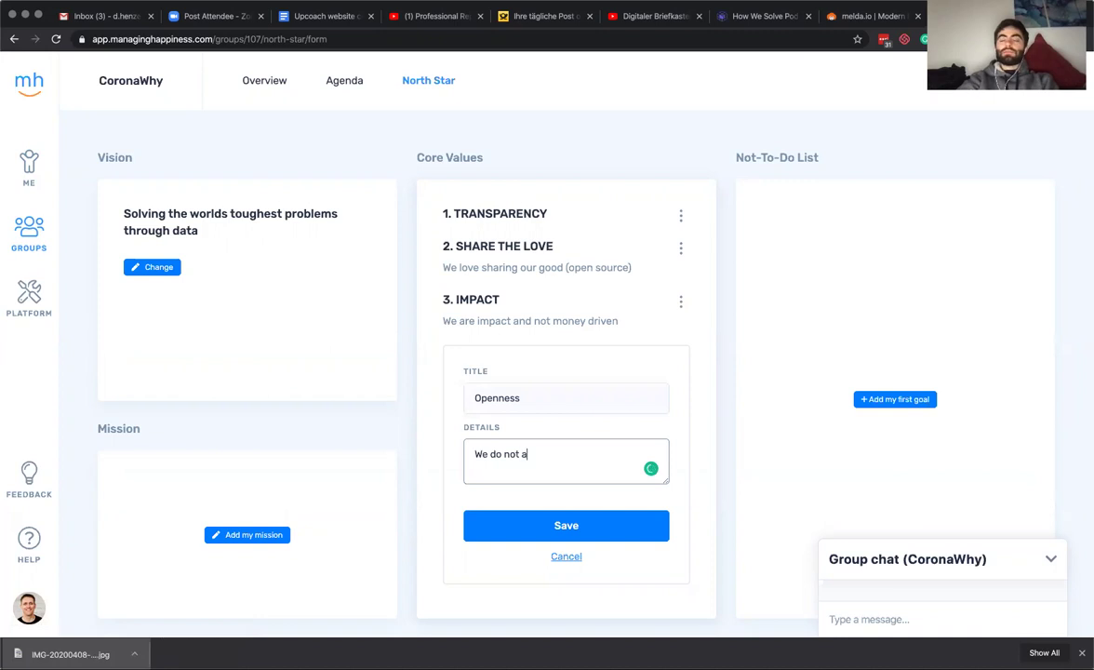
pyautogui.write('are about yoru back')
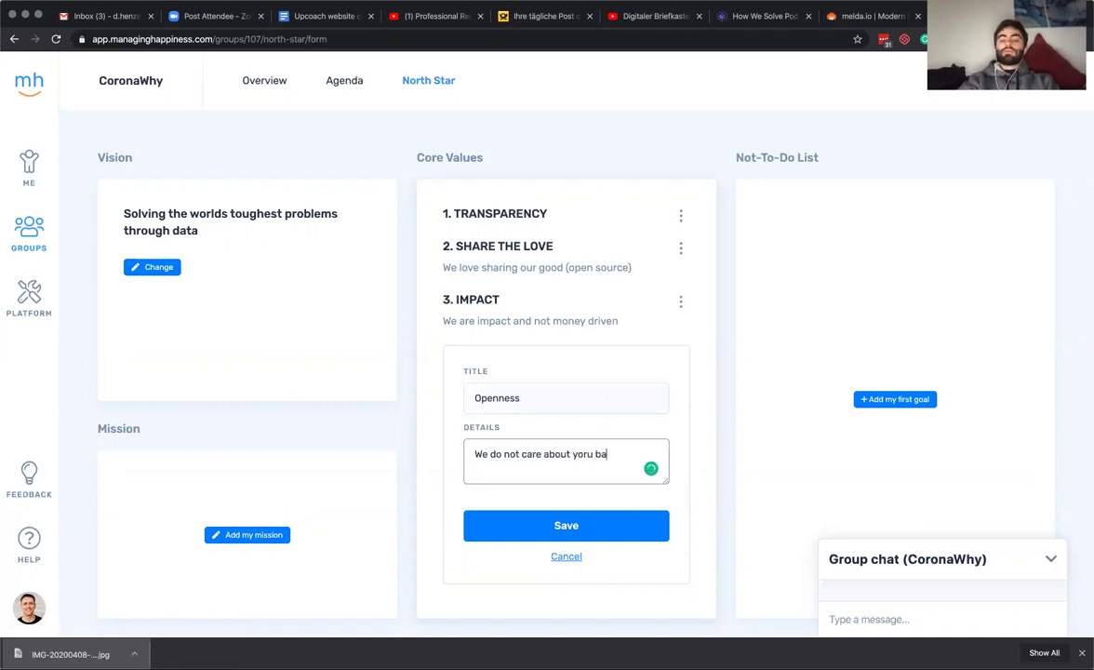
pyautogui.press('BackSpace')
pyautogui.press('BackSpace')
pyautogui.press('BackSpace')
pyautogui.press('BackSpace')
pyautogui.press('BackSpace')
pyautogui.press('BackSpace')
pyautogui.write('ur background')
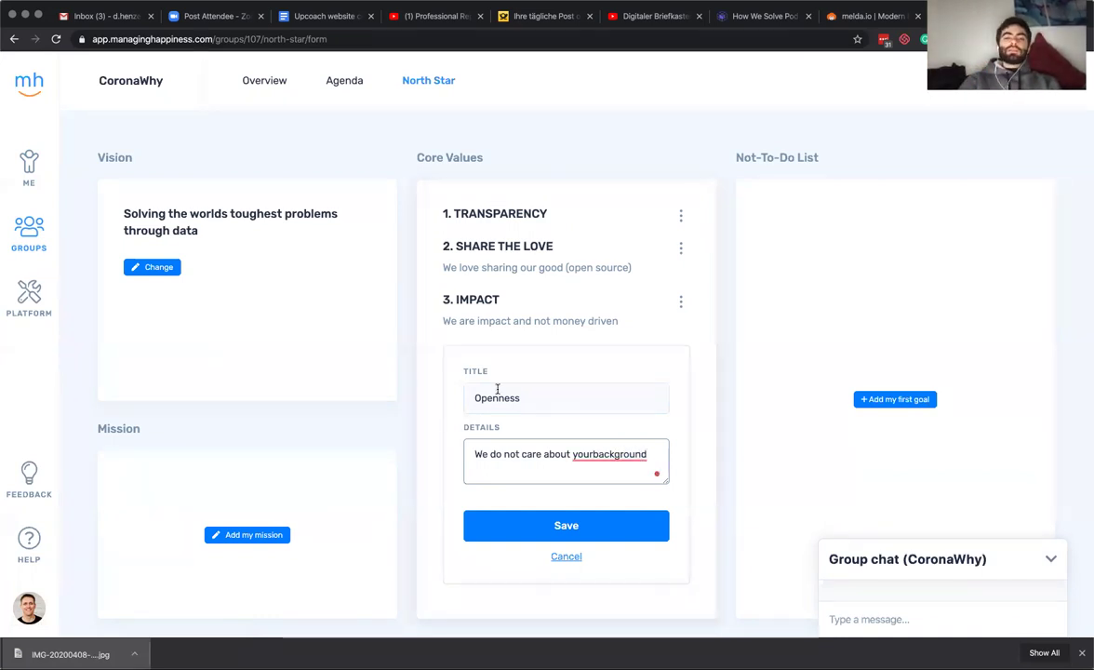
pyautogui.rightClick(616, 454)
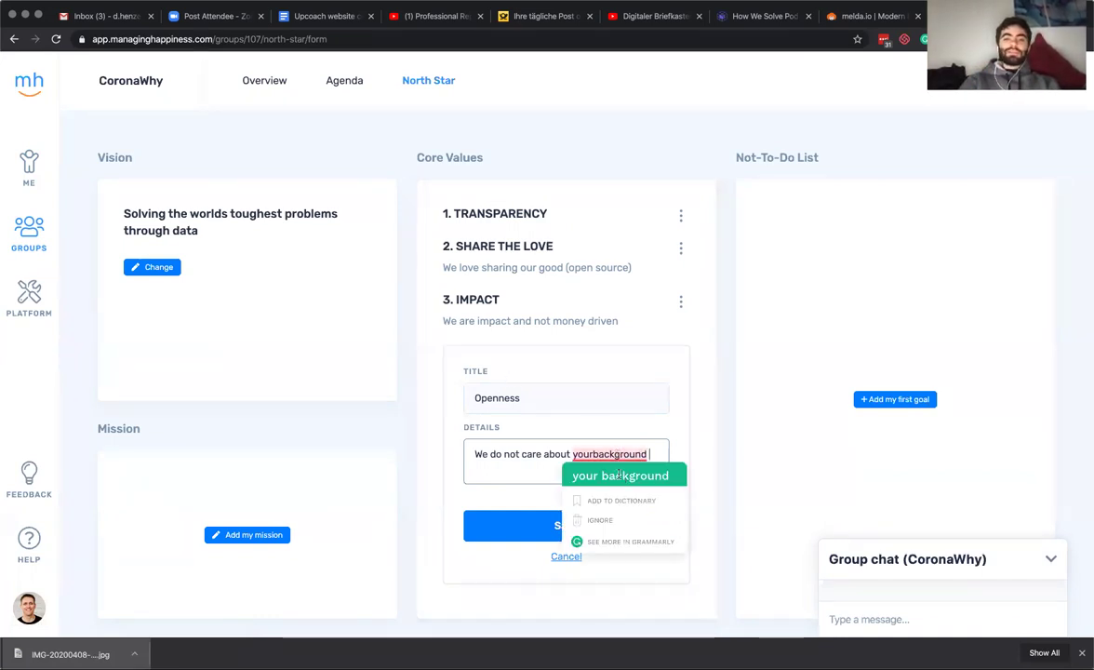
pyautogui.click(623, 473)
# Change the details to 'Results count not degrees', retitle it Result Driven, and save.
pyautogui.doubleClick(502, 398)
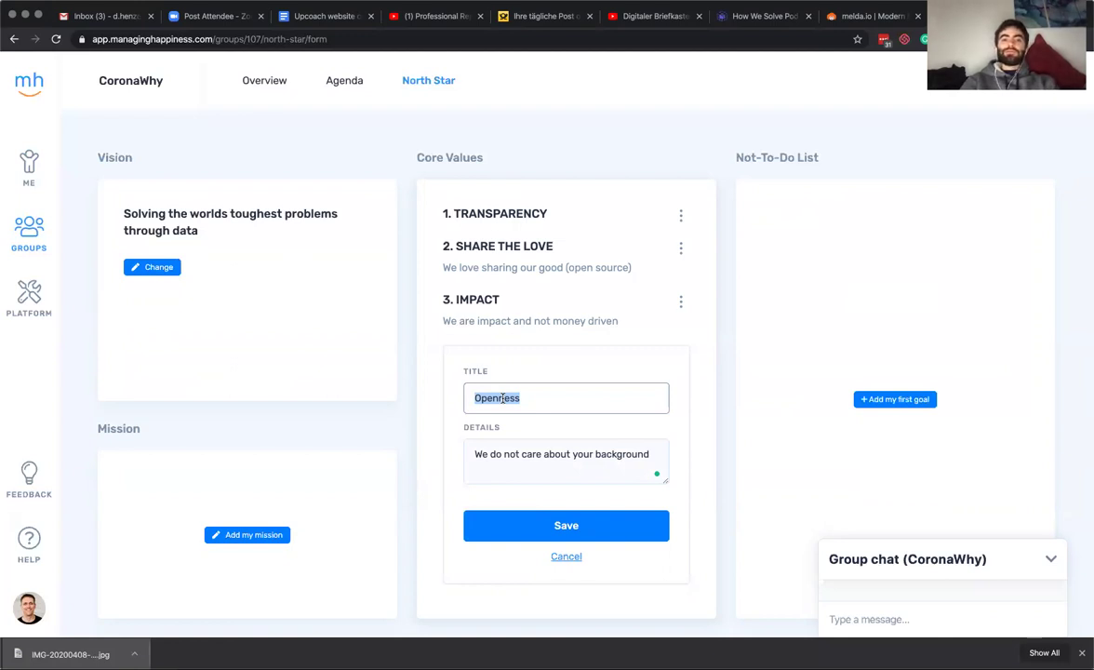
pyautogui.click(517, 463)
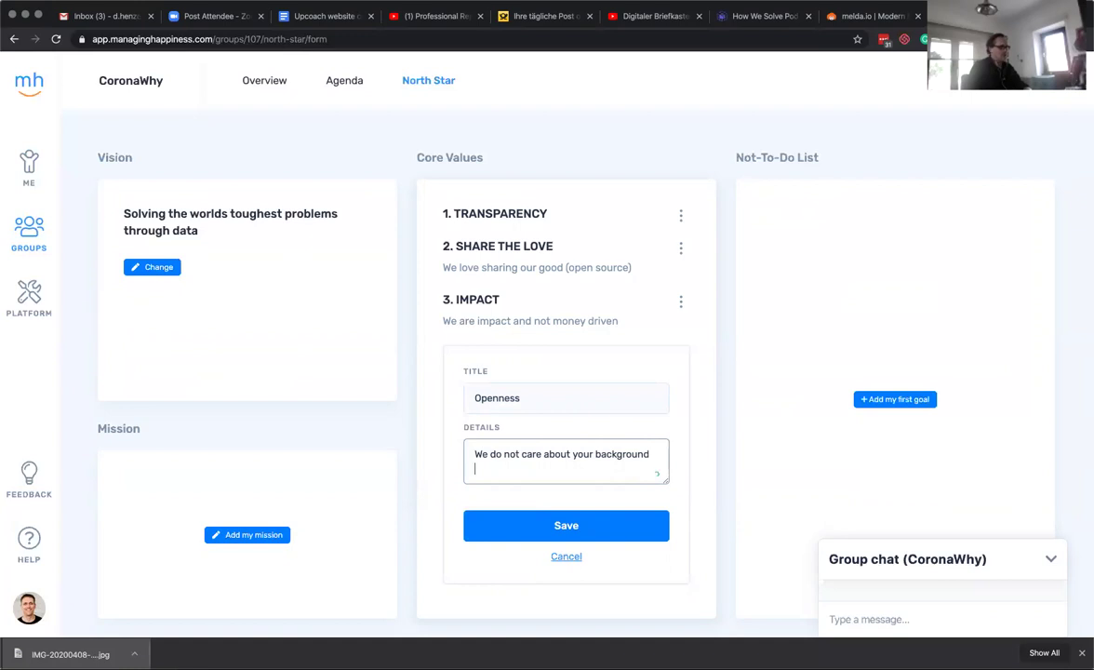
pyautogui.write('d')
pyautogui.write('Degrees')
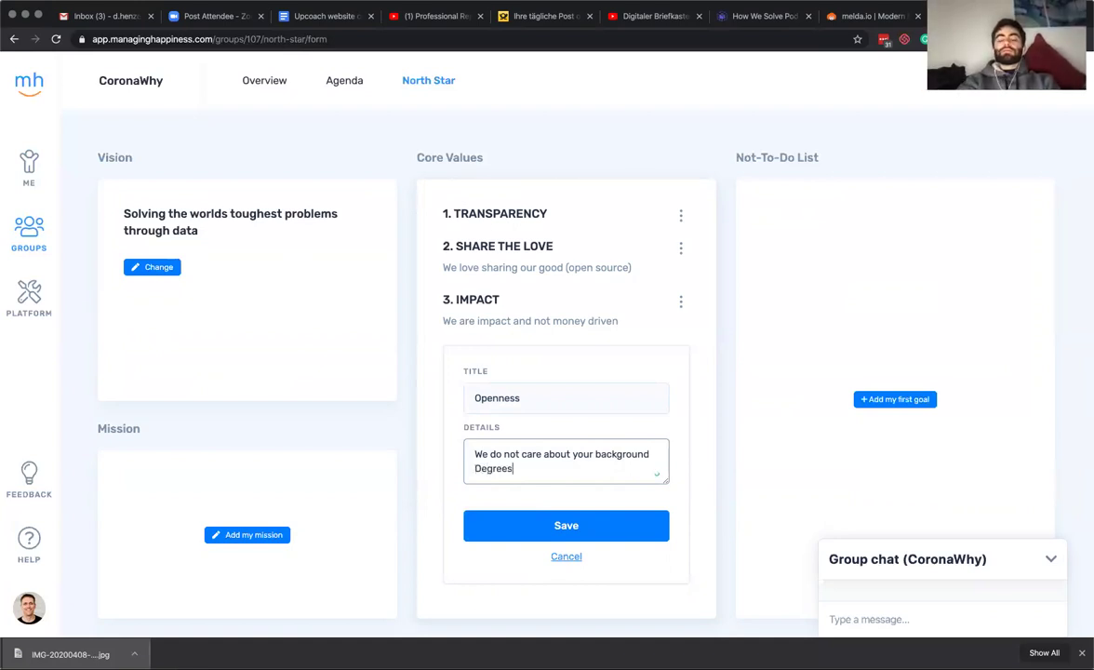
pyautogui.write(" don't")
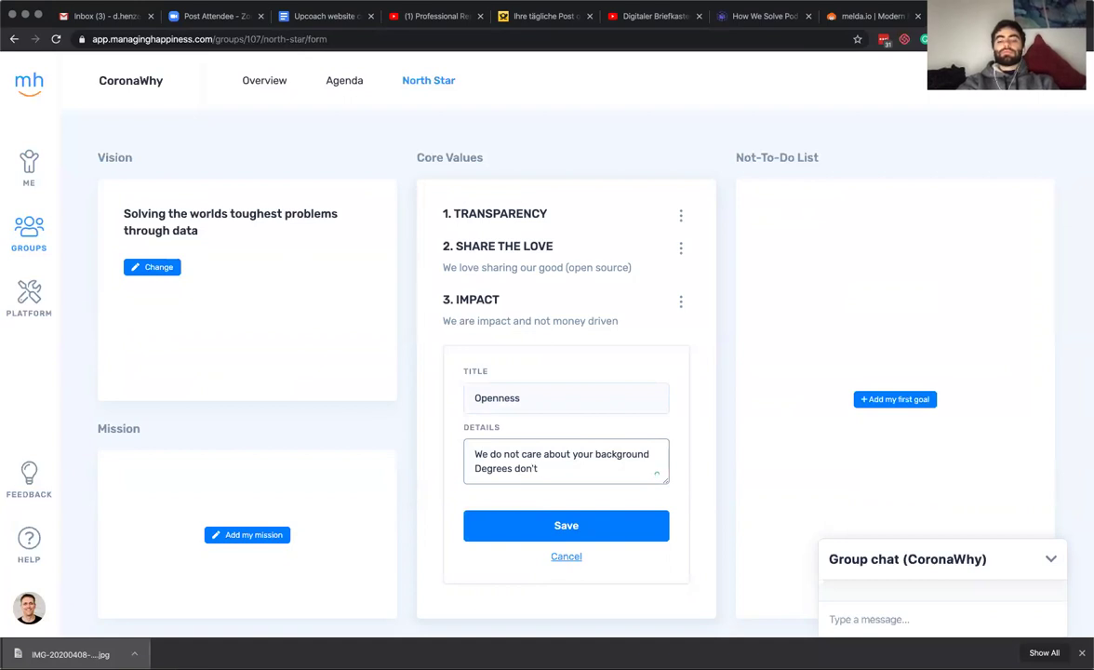
pyautogui.press('BackSpace')
pyautogui.press('BackSpace')
pyautogui.press('BackSpace')
pyautogui.press('BackSpace')
pyautogui.press('BackSpace')
pyautogui.press('BackSpace')
pyautogui.press('BackSpace')
pyautogui.press('BackSpace')
pyautogui.press('BackSpace')
pyautogui.press('BackSpace')
pyautogui.press('BackSpace')
pyautogui.press('BackSpace')
pyautogui.write('Results coun')
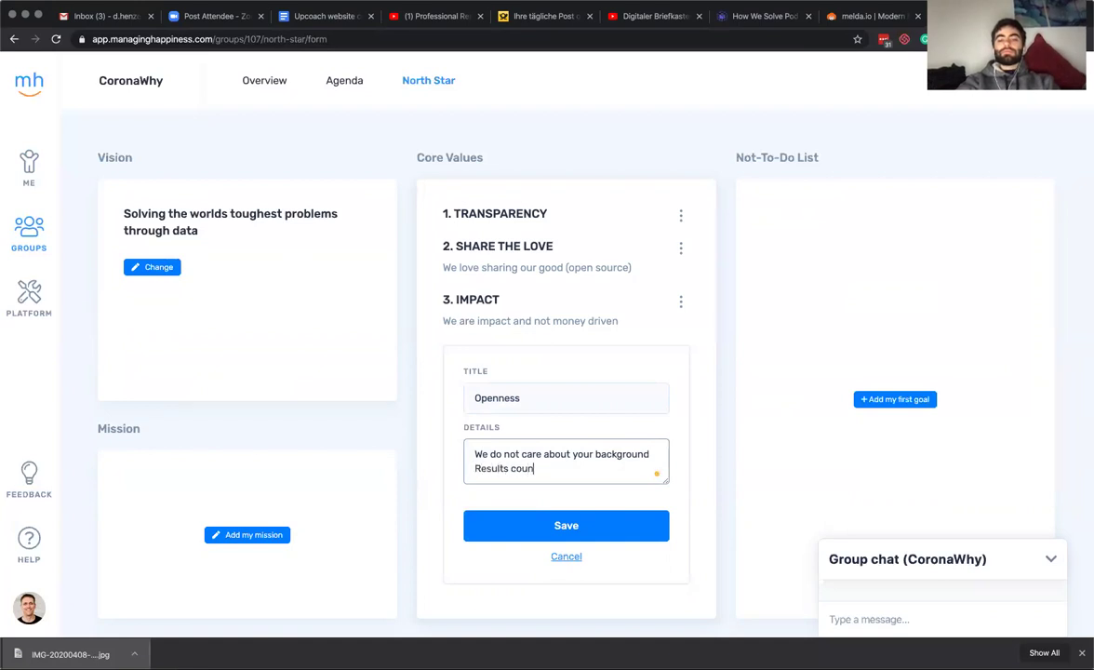
pyautogui.write('t not ')
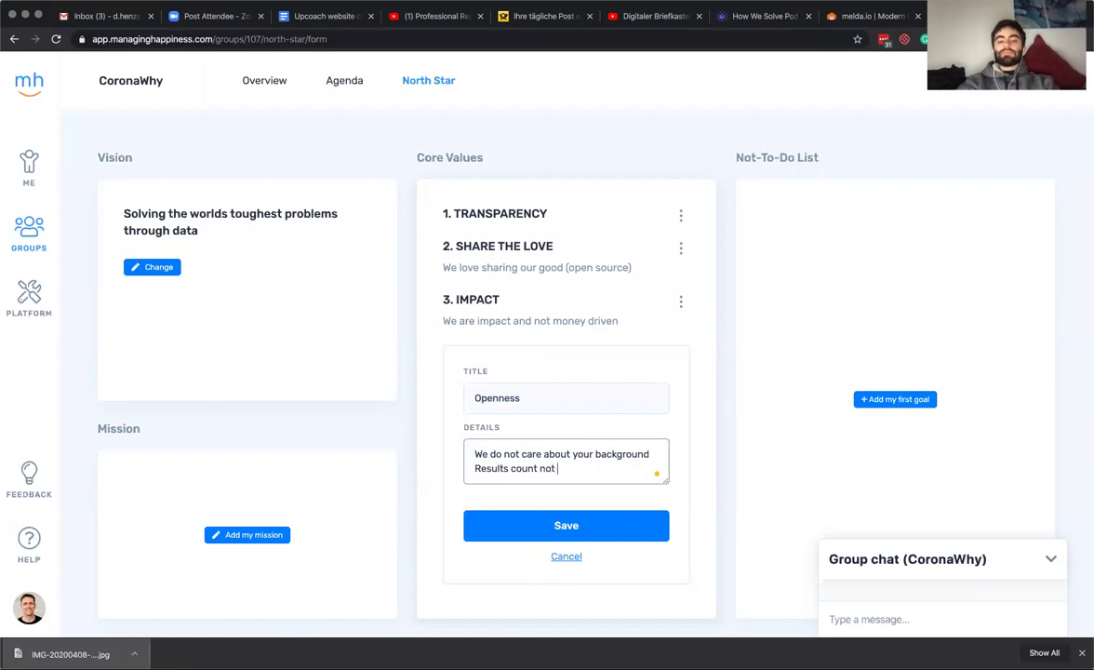
pyautogui.write('degrees')
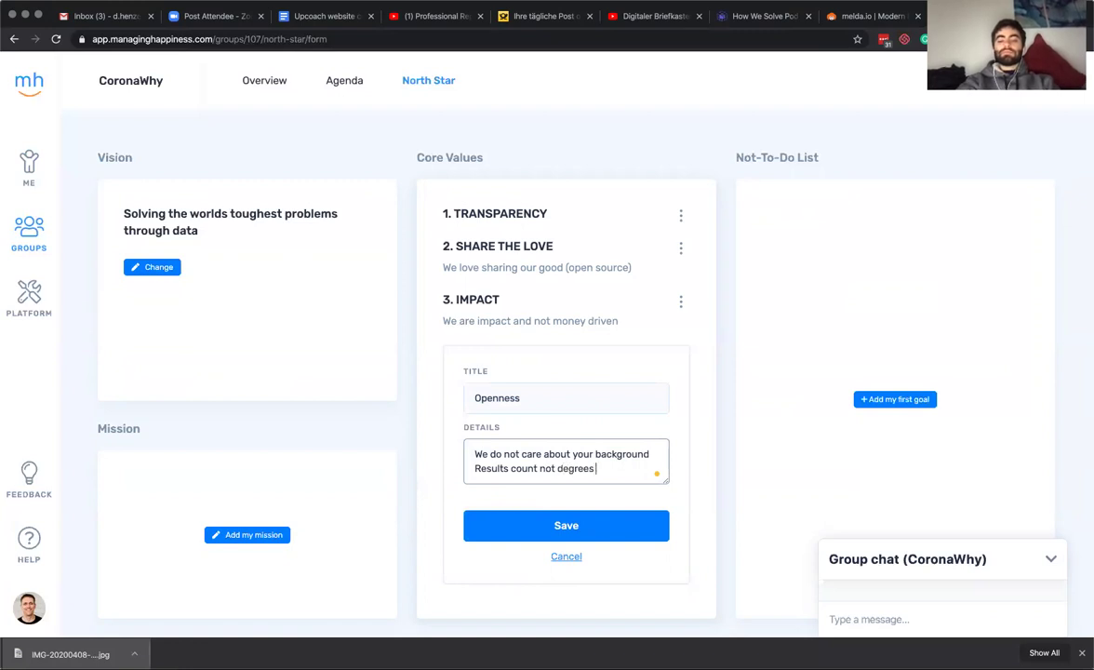
pyautogui.tripleClick(577, 458)
pyautogui.press('BackSpace')
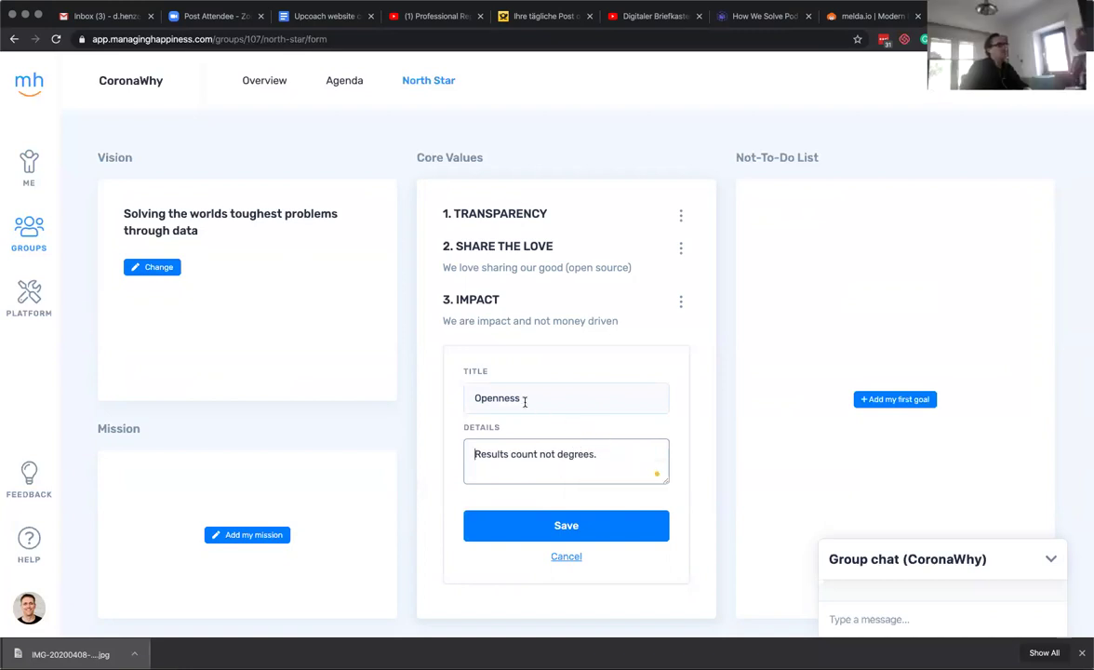
pyautogui.doubleClick(502, 398)
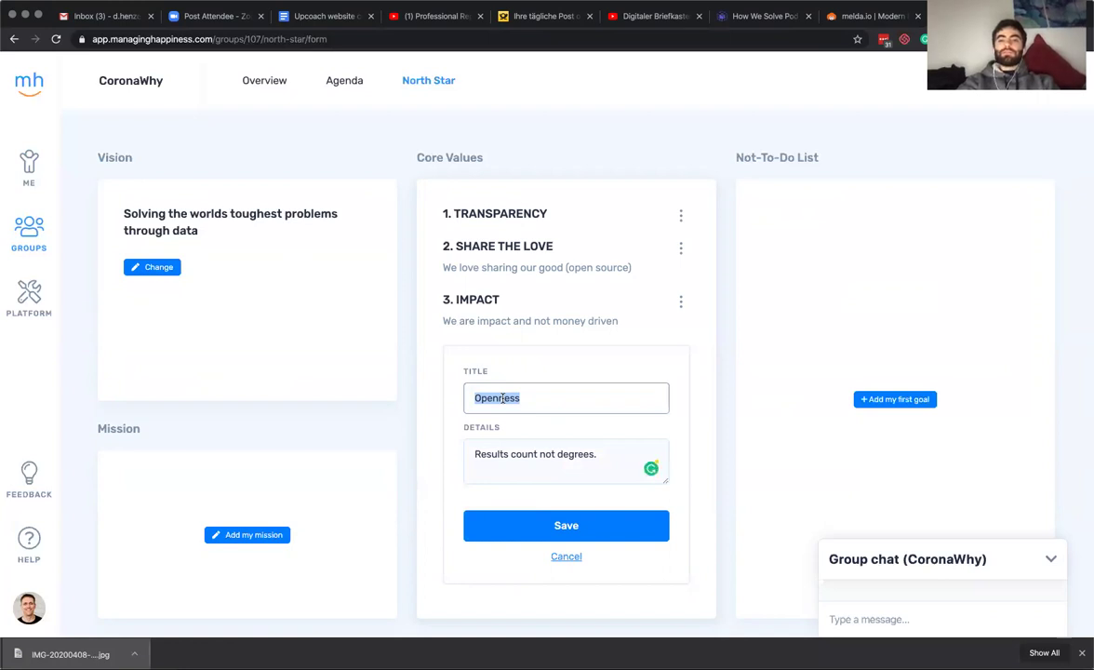
pyautogui.write('Result Driven')
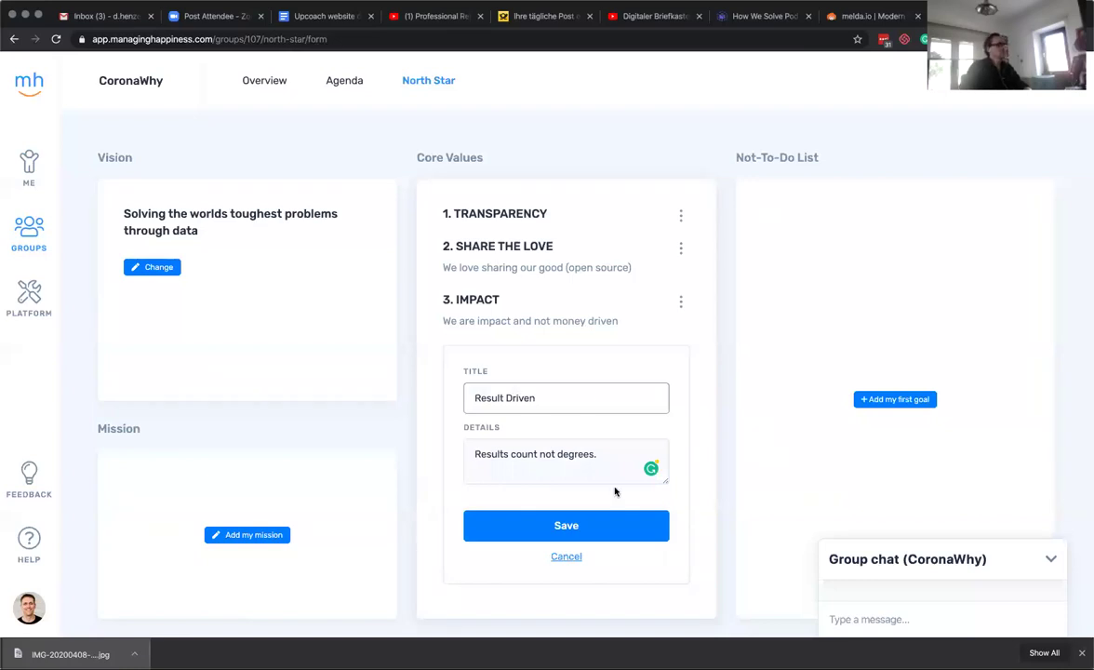
pyautogui.click(591, 530)
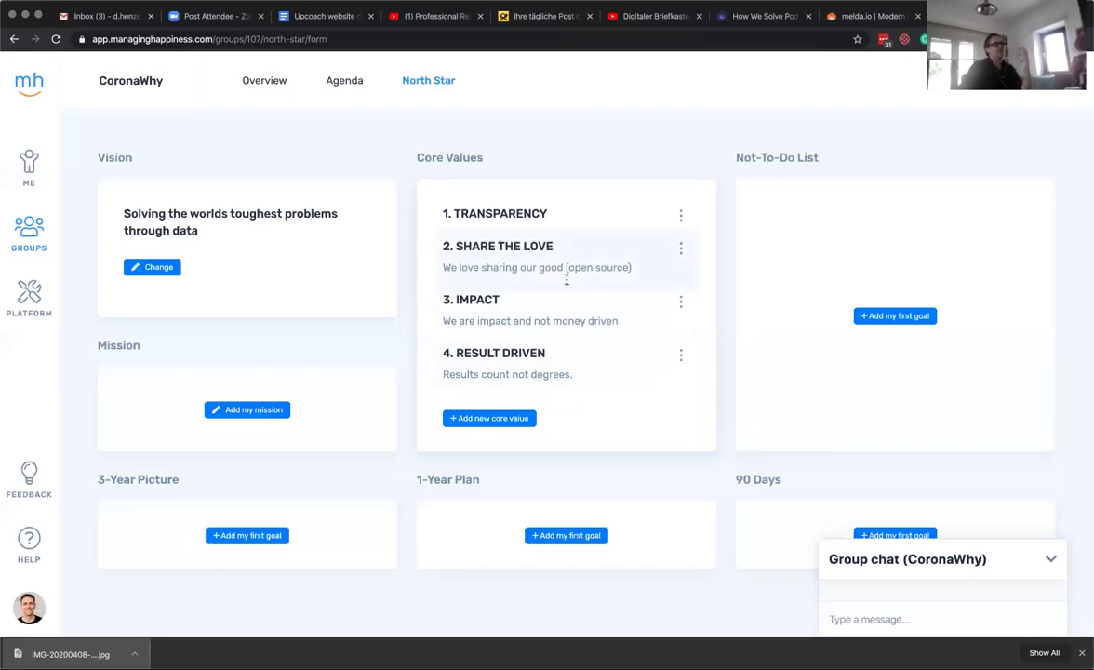
# Add the core value Own It, 'We build trust through total accountability', with spelling corrected.
pyautogui.click(520, 418)
pyautogui.click(518, 447)
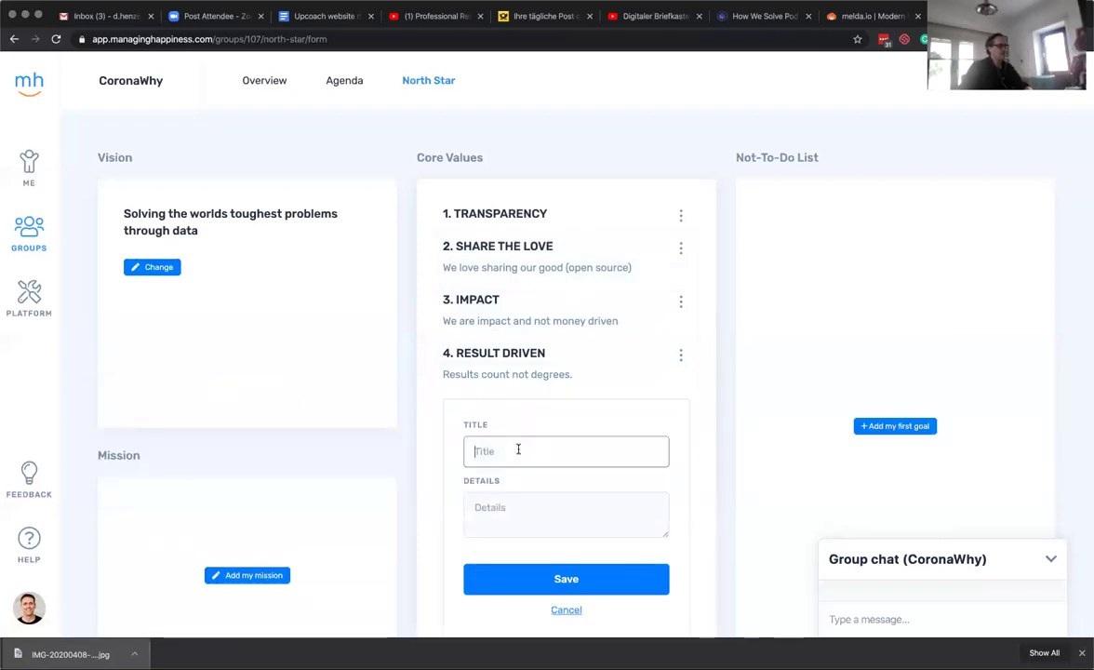
pyautogui.write('Own it')
pyautogui.press('Tab')
pyautogui.write('We bulid trust through total accountablity')
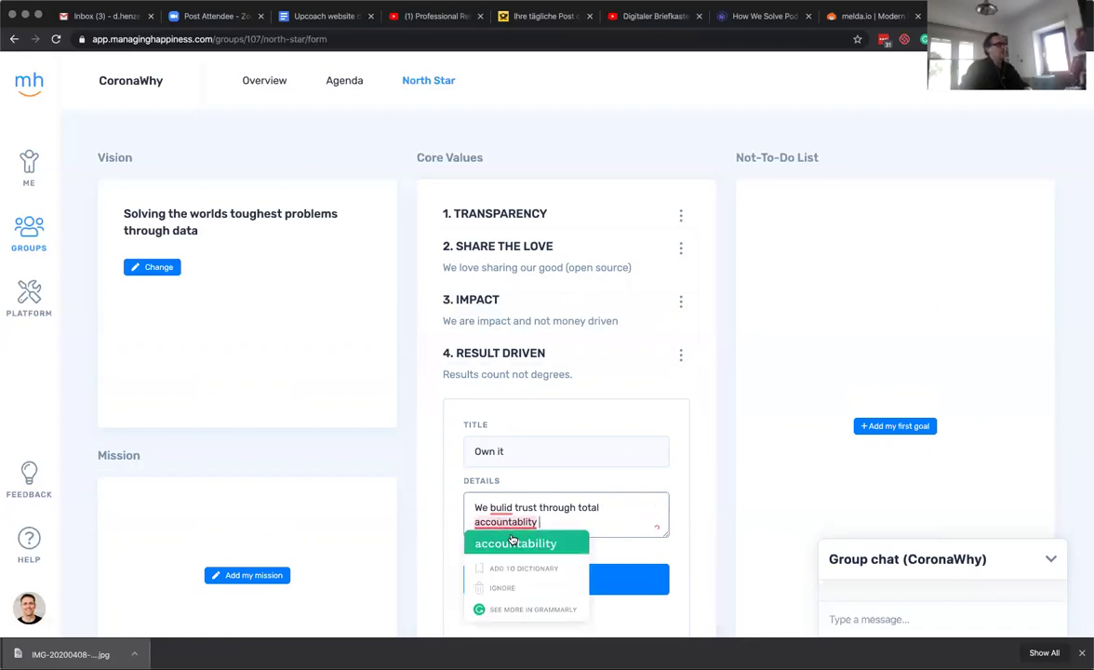
pyautogui.click(512, 542)
pyautogui.click(516, 527)
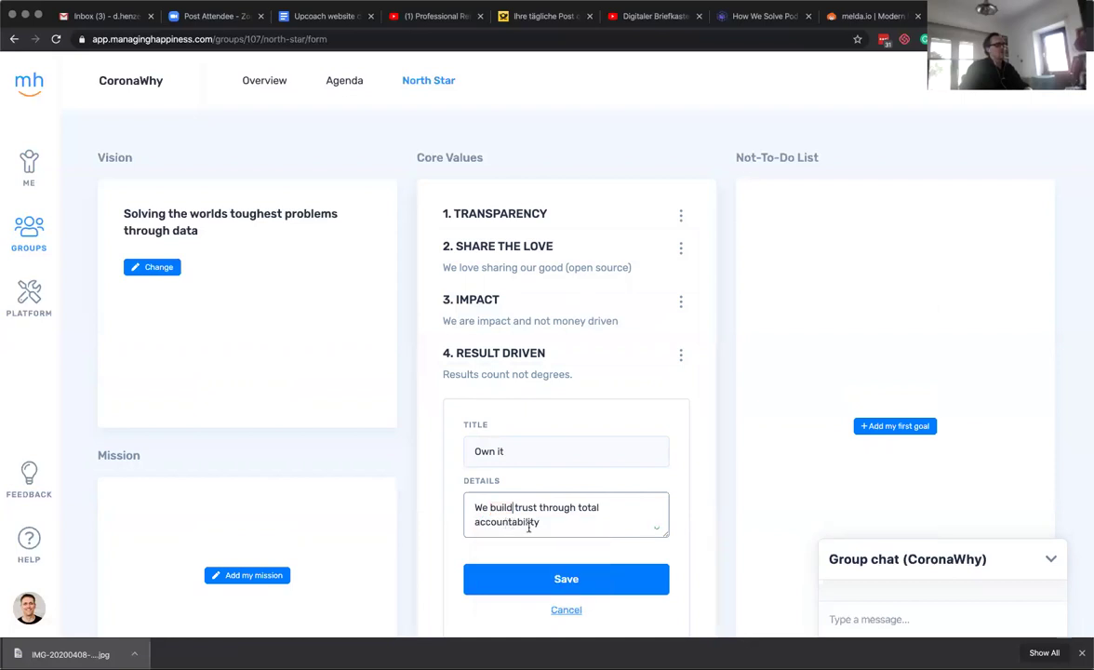
pyautogui.click(562, 579)
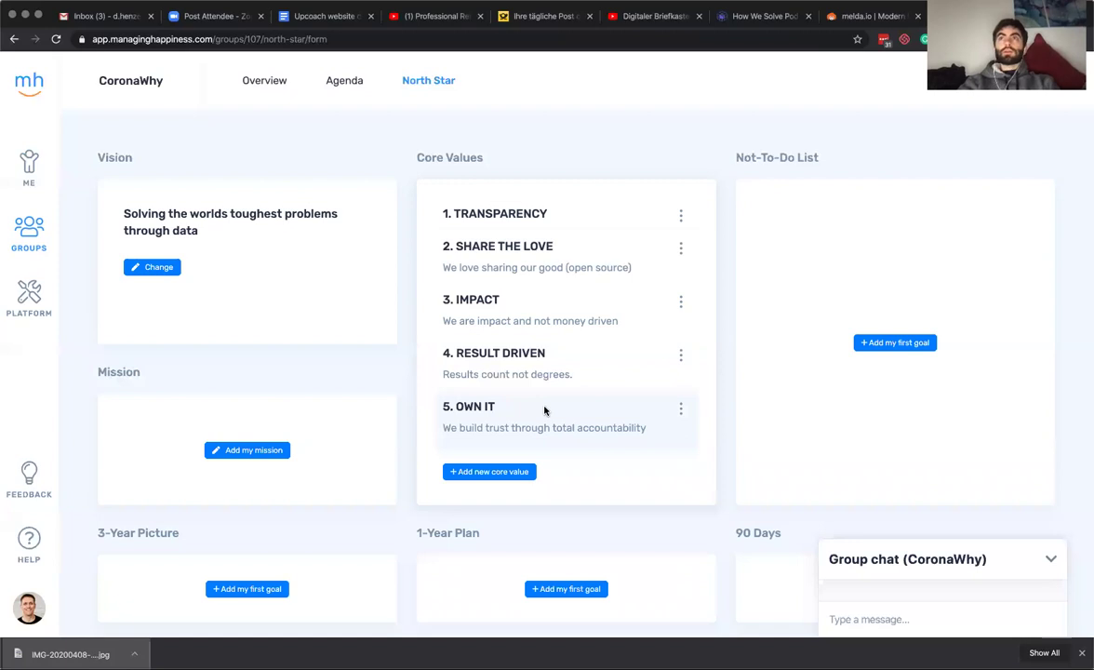
pyautogui.scroll(-2, 808, 270)
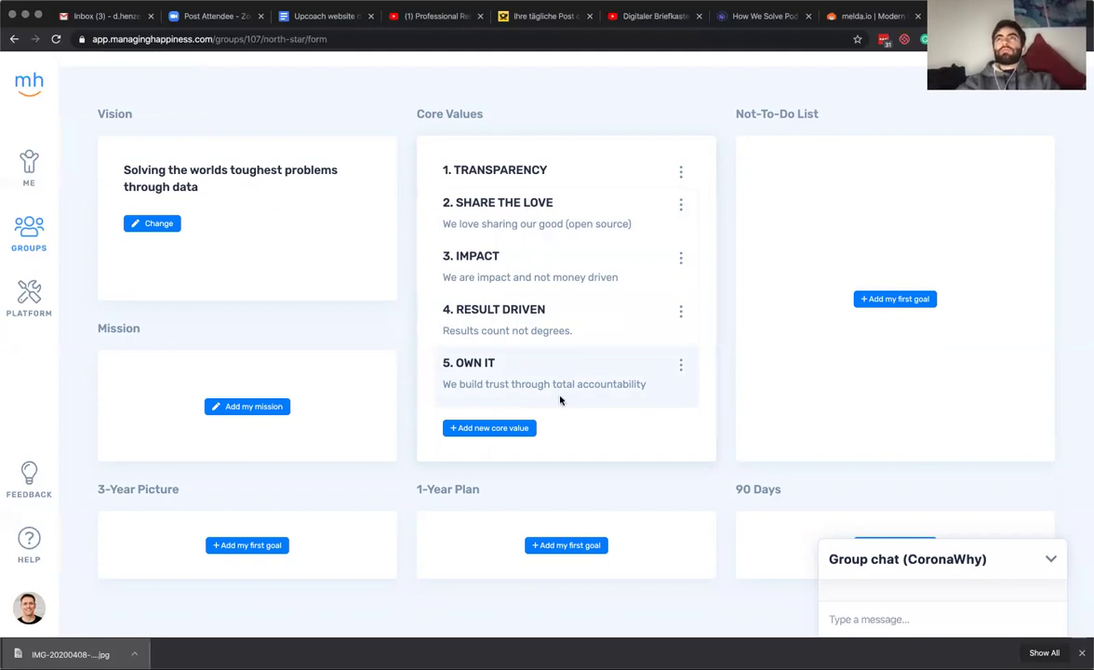
# Open the Own It core value for editing, with the caret at the end of its details.
pyautogui.click(519, 428)
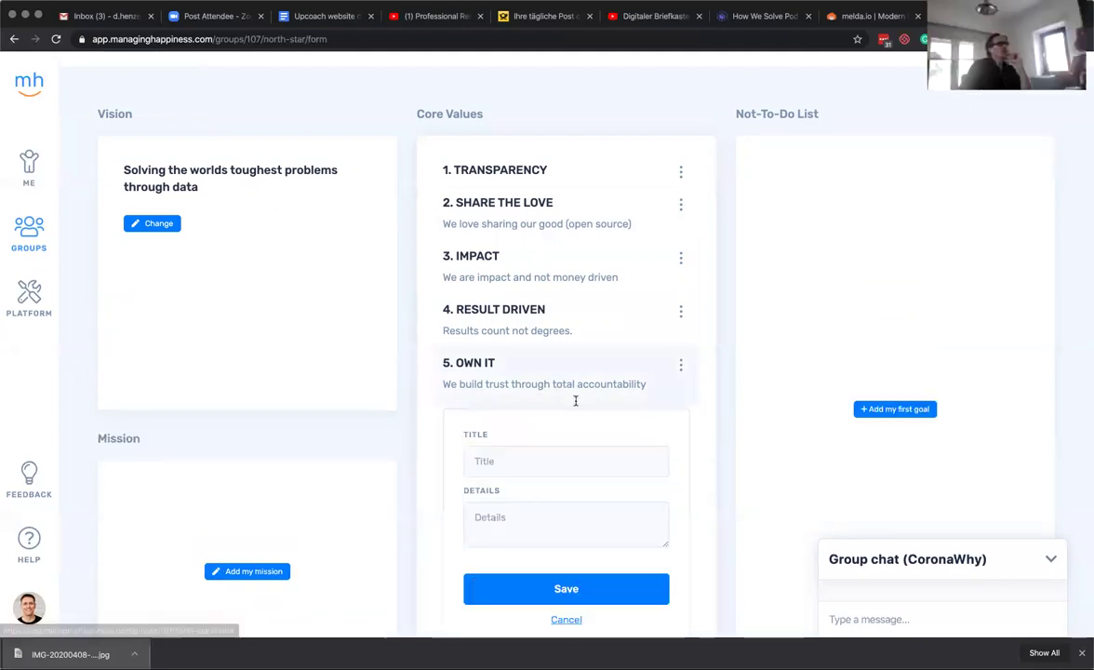
pyautogui.click(680, 364)
pyautogui.click(647, 368)
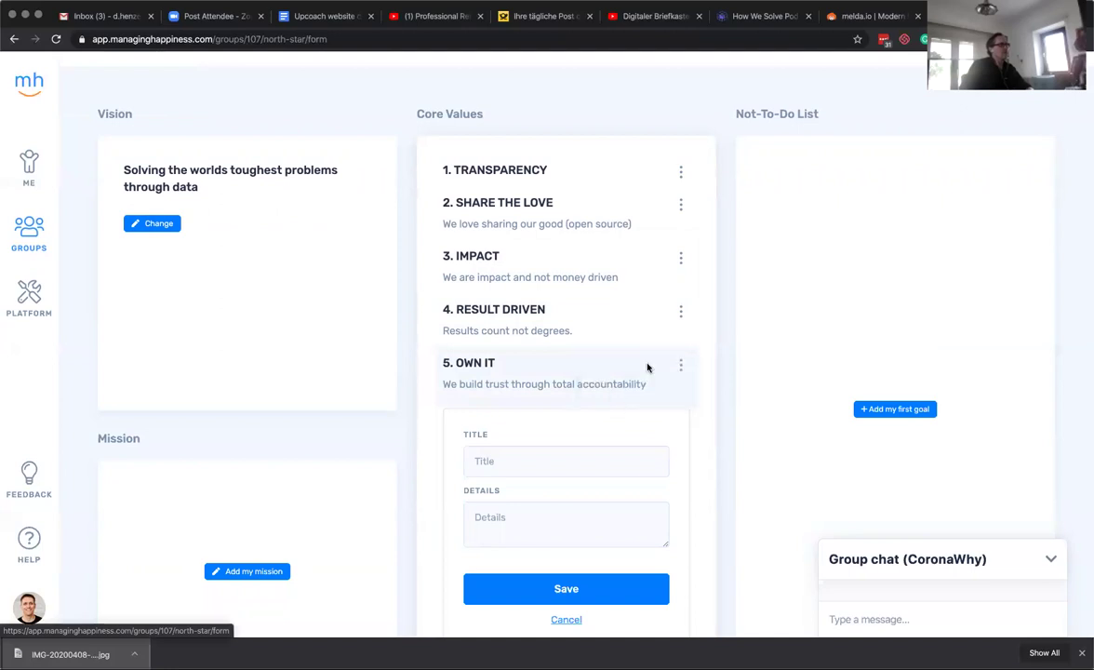
pyautogui.click(595, 470)
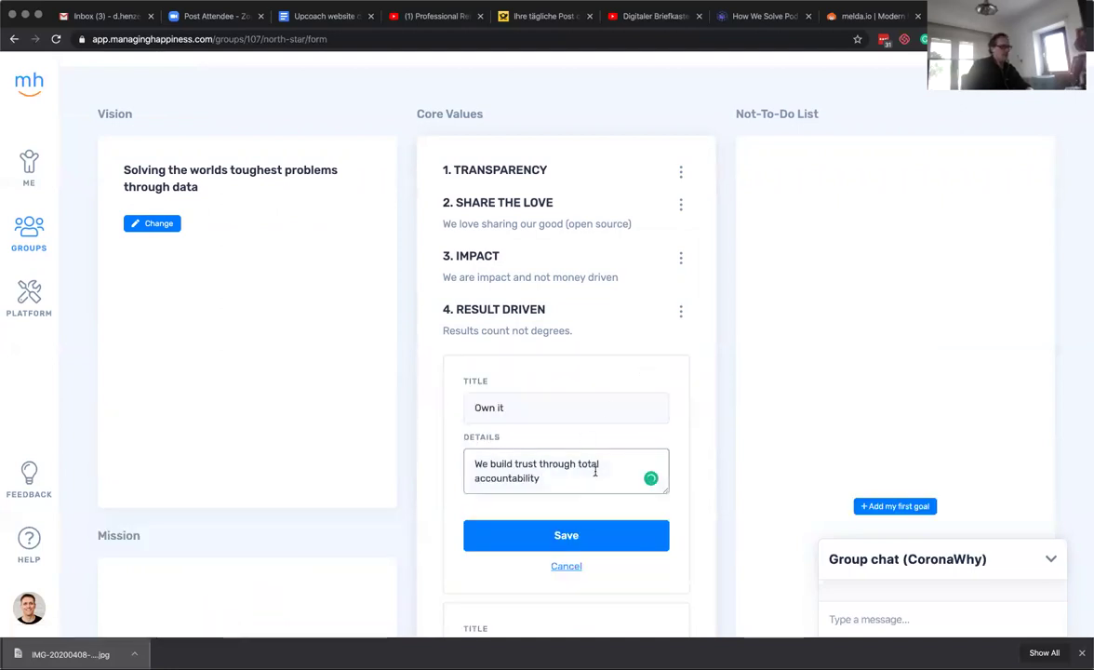
# Append 'Don't drop the ball - pass it.' to Own It, fix the stray space, and save.
pyautogui.write('- dri')
pyautogui.press('BackSpace')
pyautogui.press('BackSpace')
pyautogui.press('BackSpace')
pyautogui.press('BackSpace')
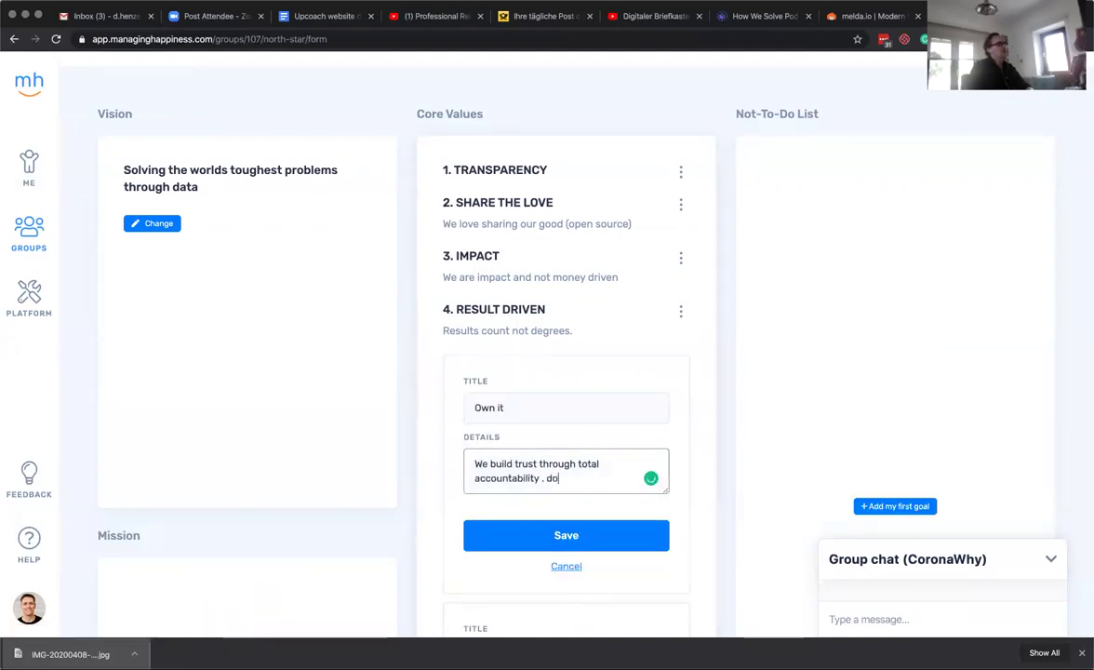
pyautogui.write('D')
pyautogui.write('t w')
pyautogui.press('BackSpace')
pyautogui.write('do')
pyautogui.press('BackSpace')
pyautogui.write('rop the ball')
pyautogui.write('. ')
pyautogui.write('- pa')
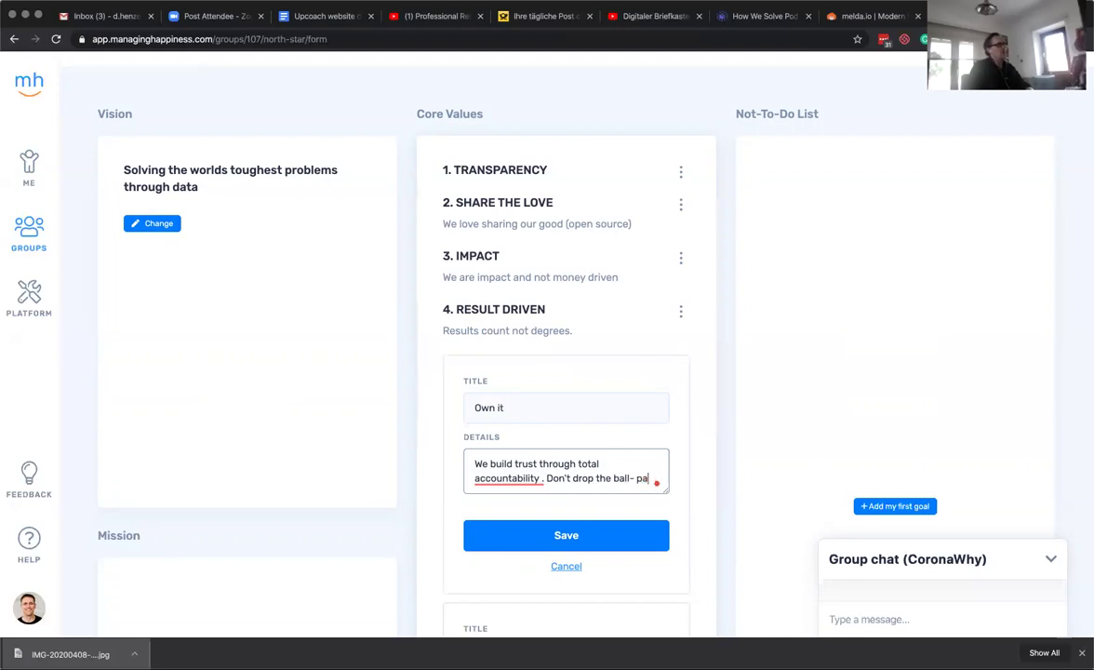
pyautogui.press('BackSpace')
pyautogui.press('BackSpace')
pyautogui.press('BackSpace')
pyautogui.press('BackSpace')
pyautogui.write(' - pass it.')
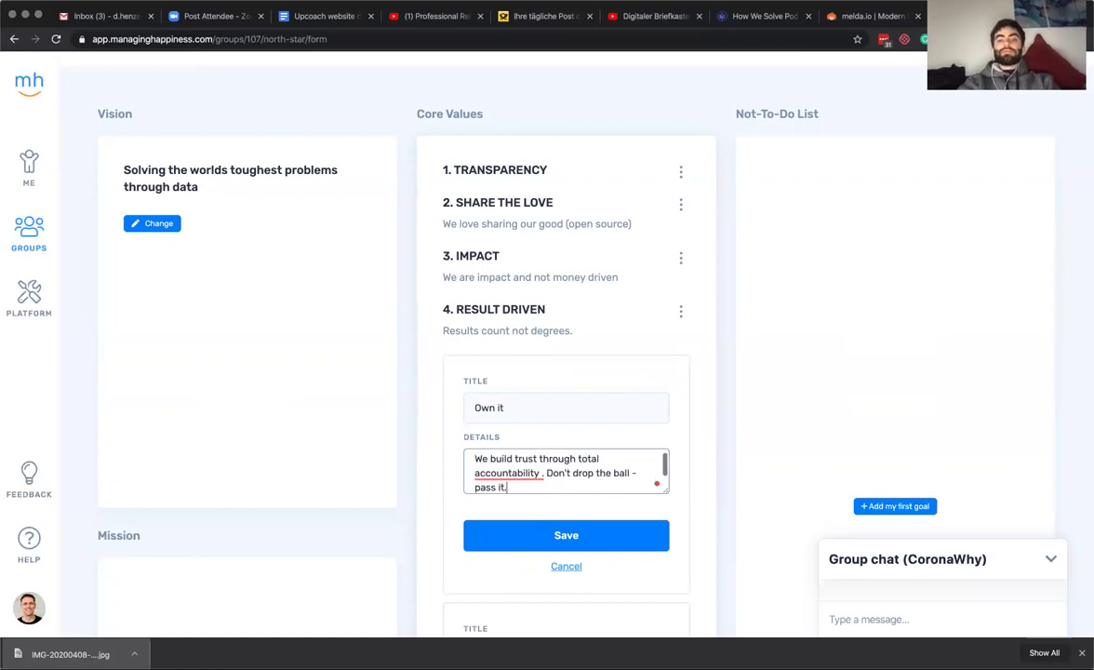
pyautogui.click(508, 473)
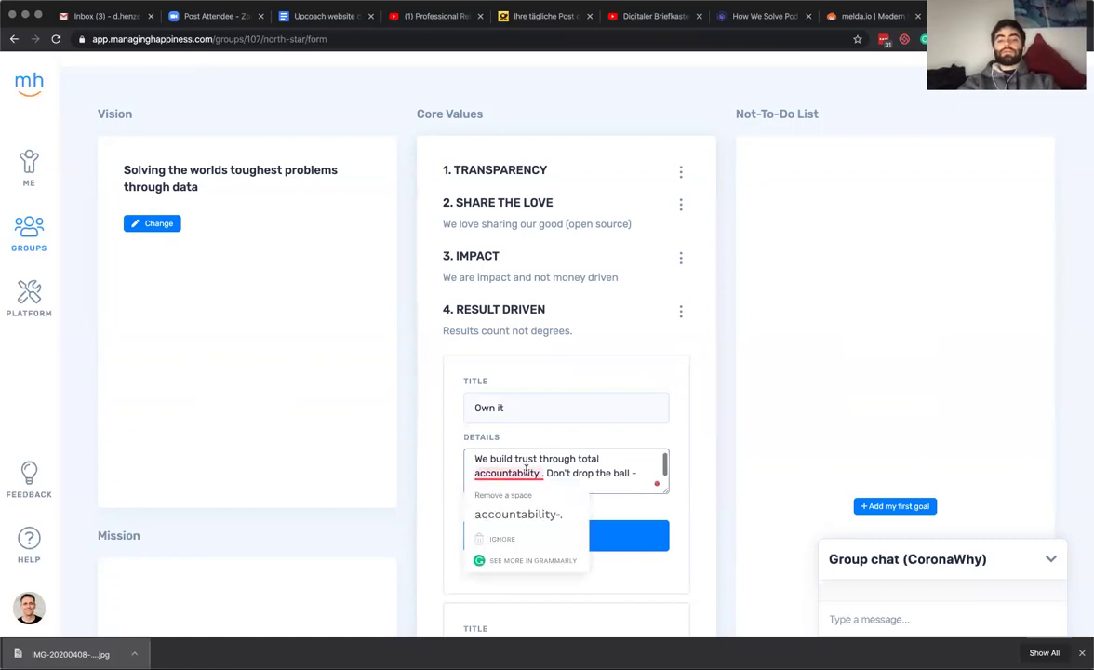
pyautogui.click(525, 511)
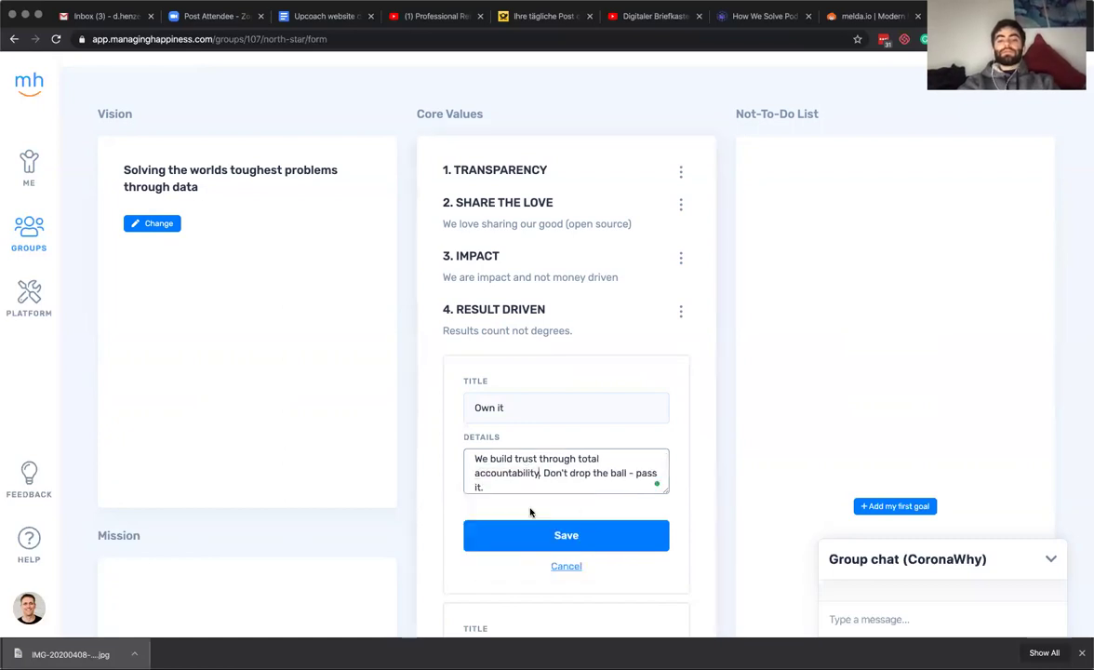
pyautogui.click(572, 534)
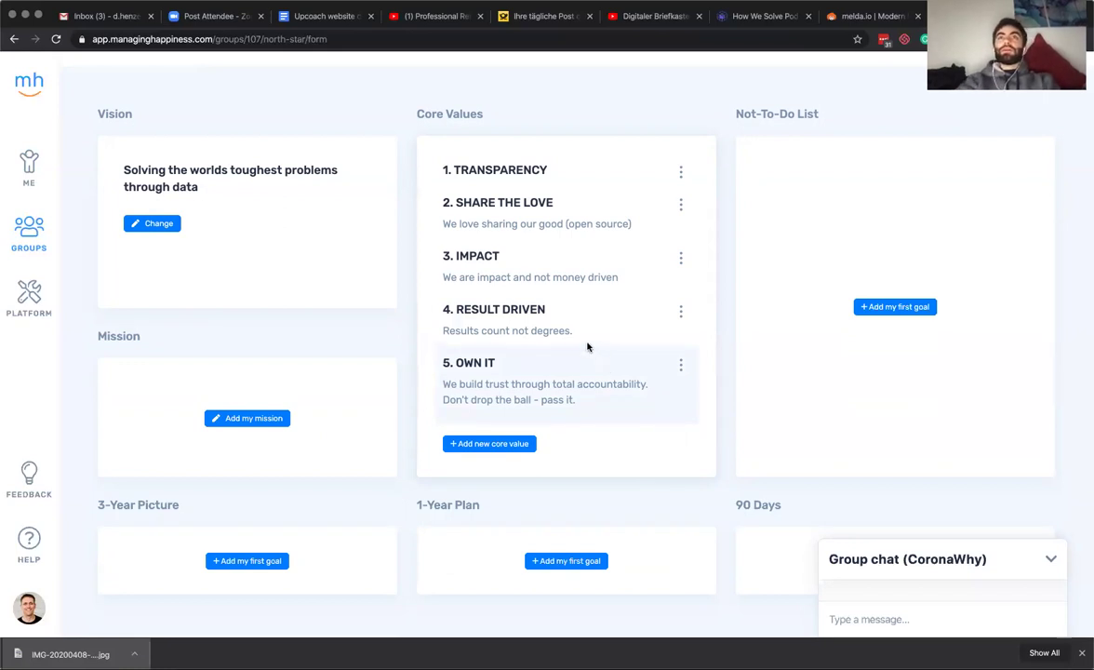
# Start a new core value with the provisional title 'Just do it'.
pyautogui.click(520, 444)
pyautogui.click(529, 479)
pyautogui.write('Just')
pyautogui.press('BackSpace')
pyautogui.press('BackSpace')
pyautogui.press('BackSpace')
pyautogui.press('BackSpace')
pyautogui.press('BackSpace')
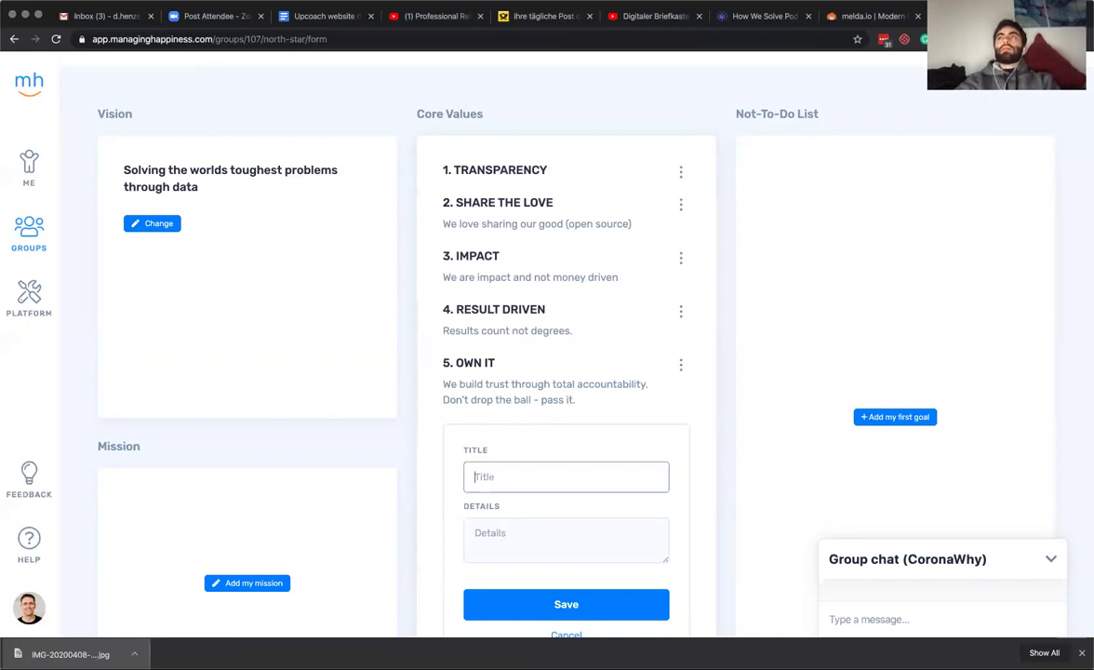
pyautogui.write('Just')
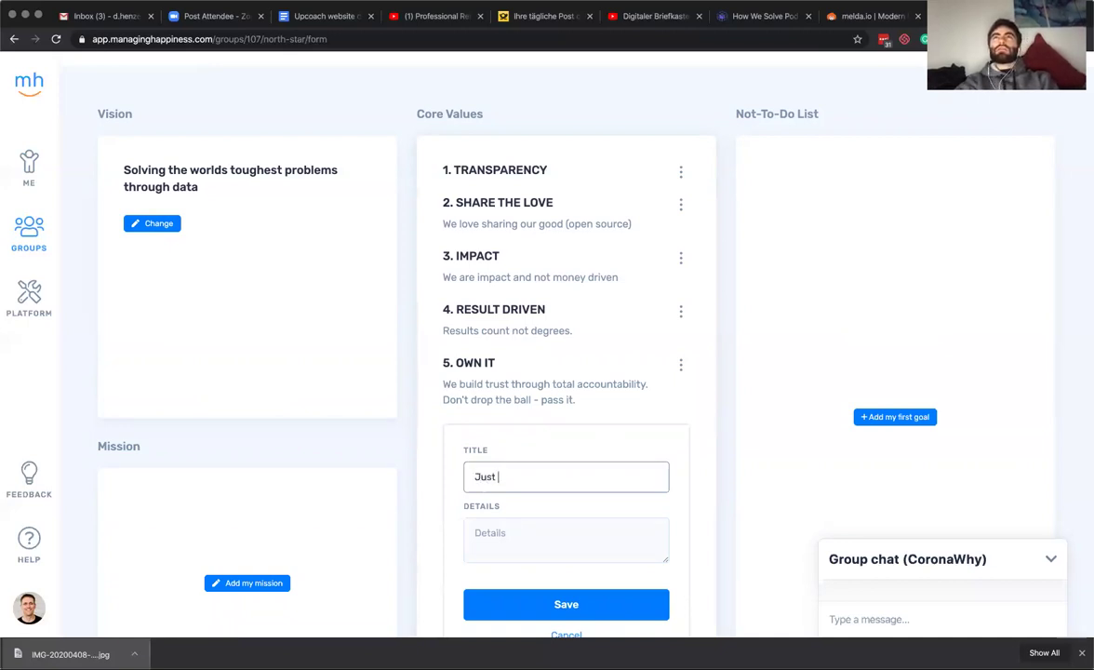
pyautogui.write(' do it')
pyautogui.press('Tab')
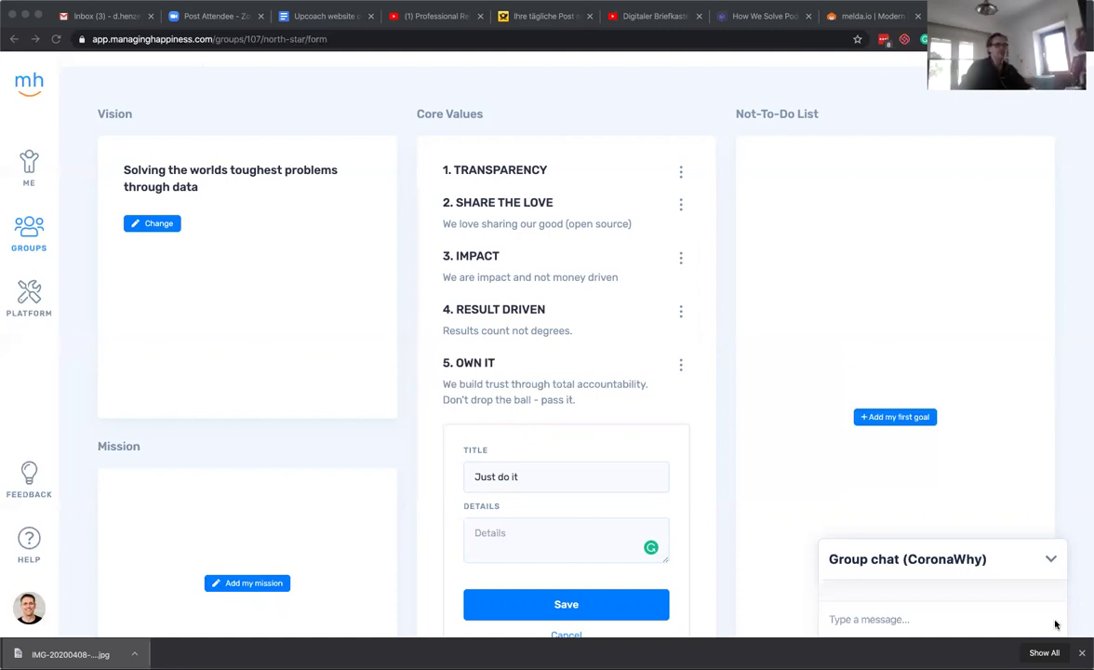
# Paste the responsibility-and-improvement description, retitle the value Initiative, end it with a period, and save.
pyautogui.click(552, 532)
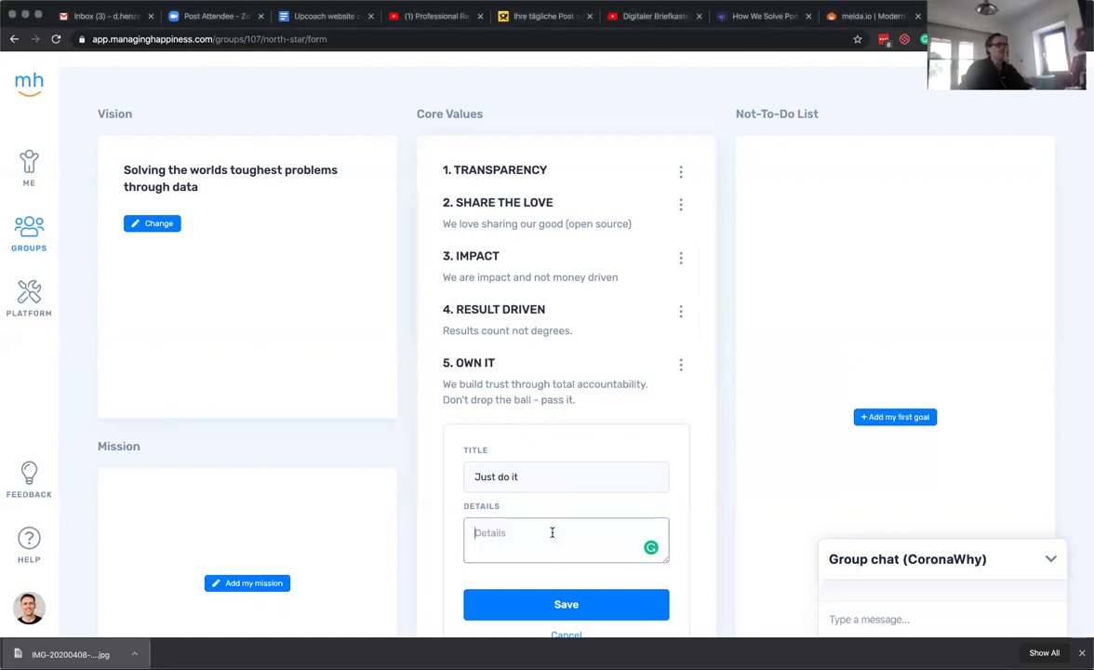
pyautogui.write('We do not hesitate in taking responsibility and improving what can be improved')
pyautogui.moveTo(474, 476); pyautogui.dragTo(518, 476)
pyautogui.write('Initiative')
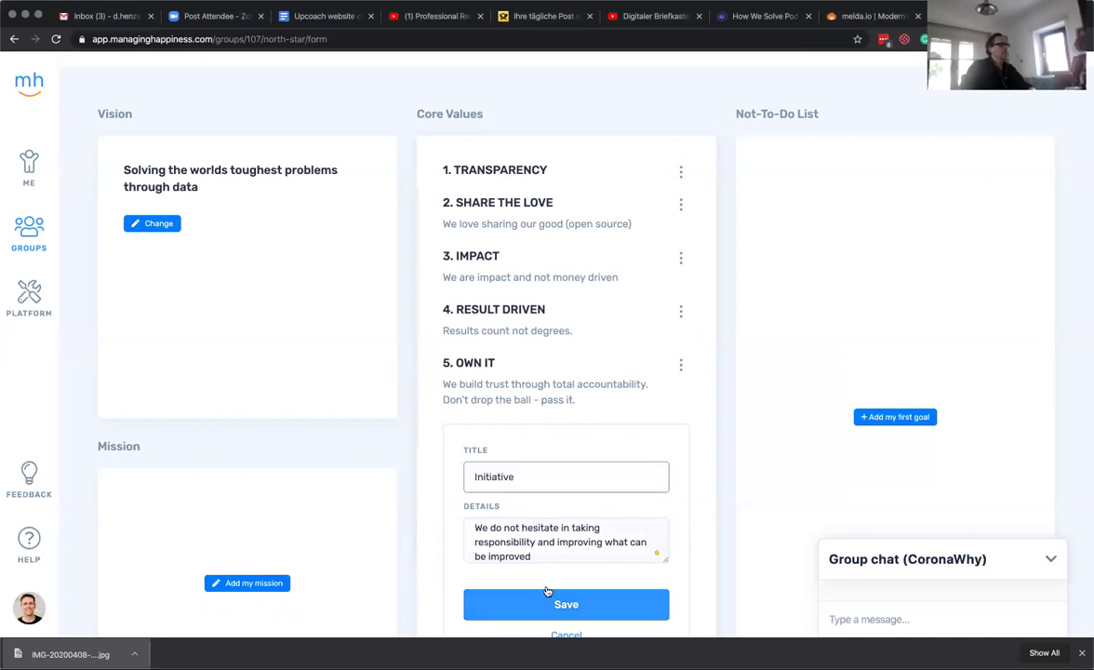
pyautogui.click(543, 556)
pyautogui.write('.')
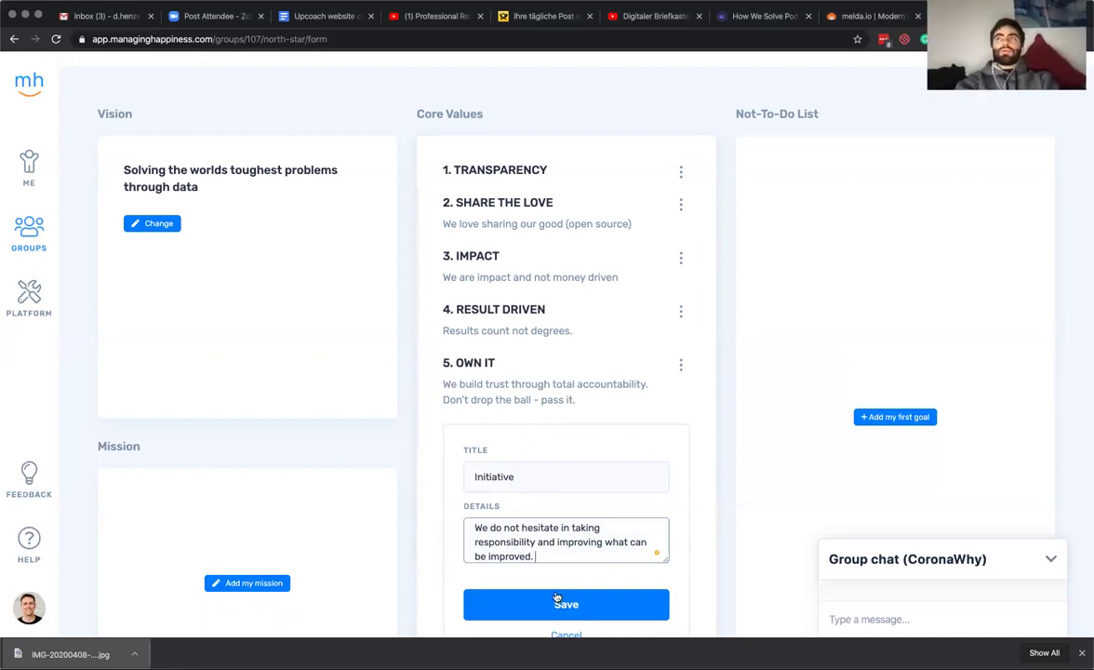
pyautogui.press('Return')
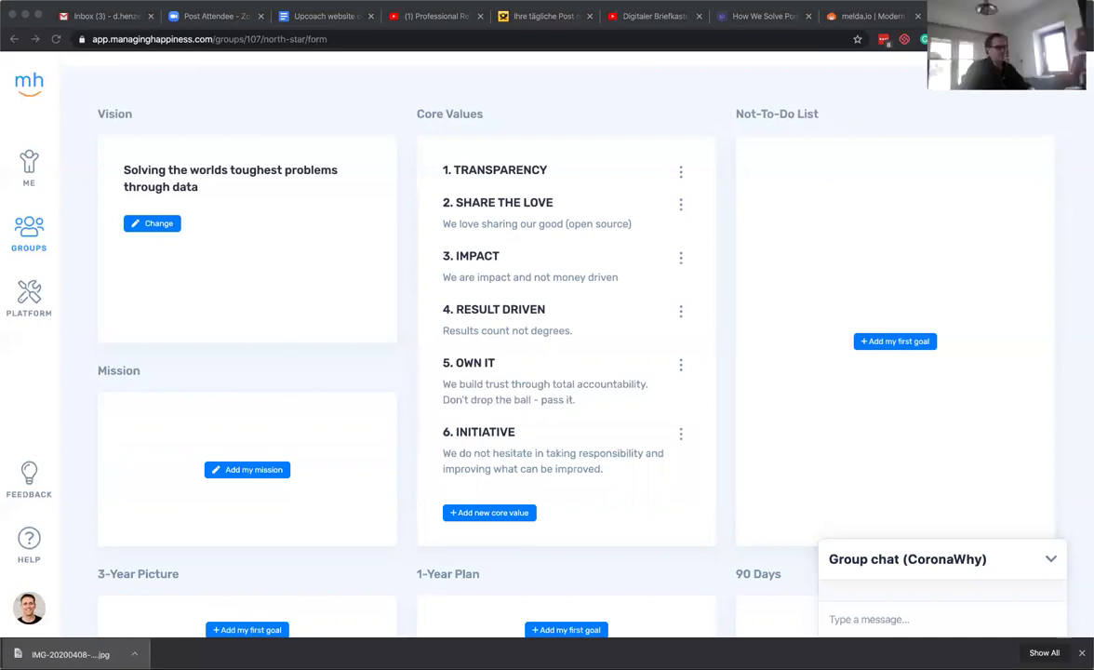
# Paste 'Transparency builds trust — the foundation of great teamwork.' into Transparency's details and save.
pyautogui.click(680, 171)
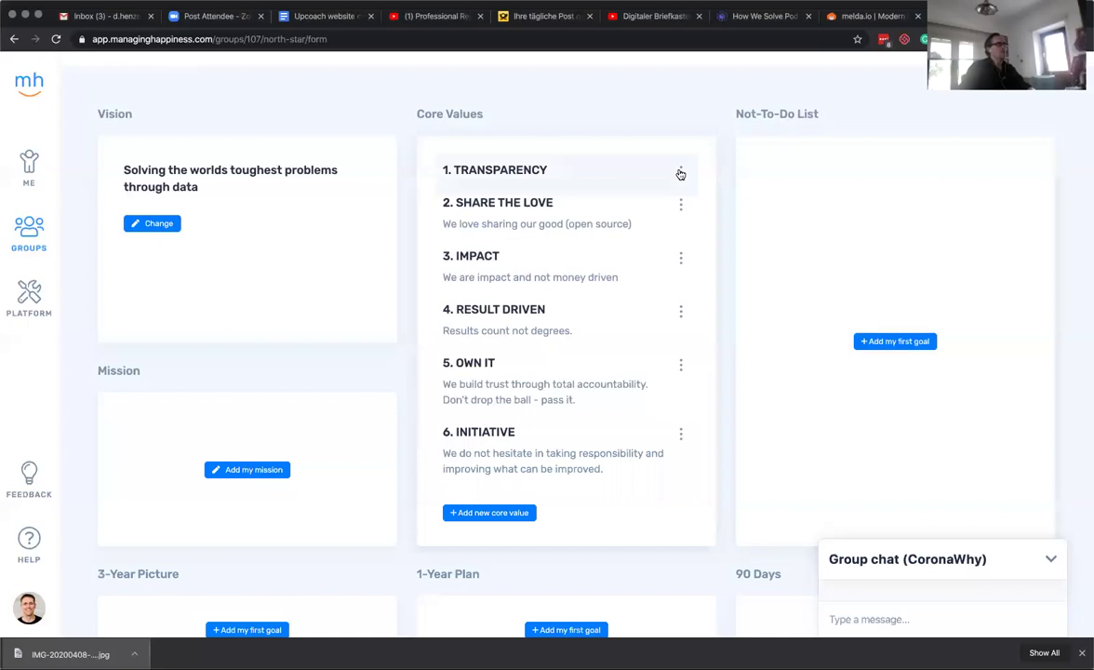
pyautogui.click(621, 172)
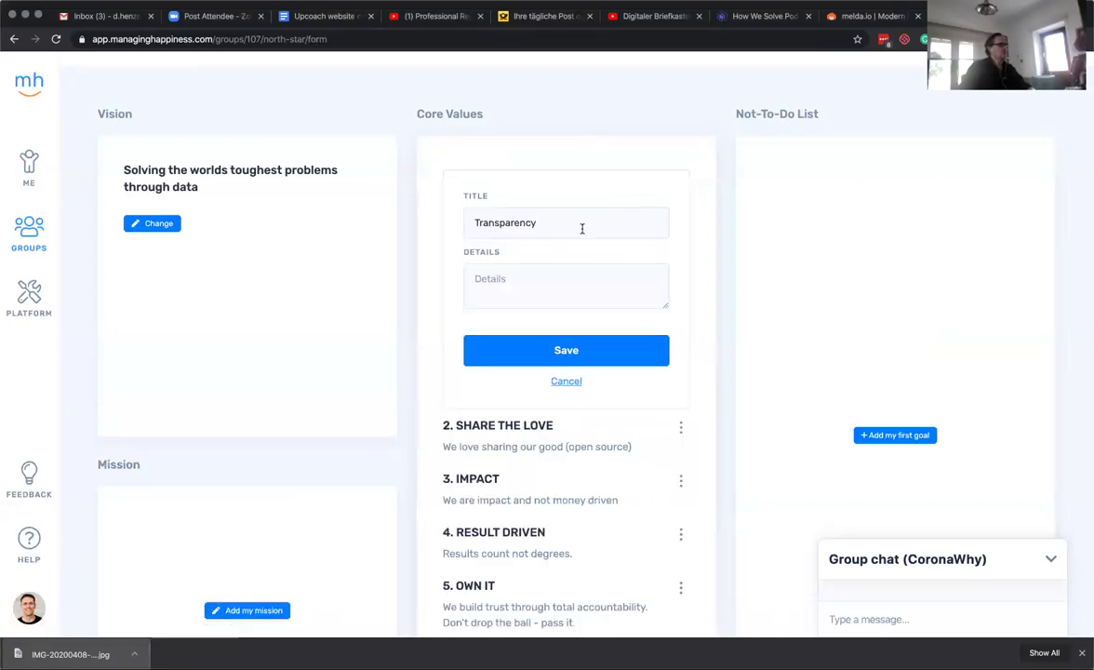
pyautogui.click(543, 275)
pyautogui.write('Transparency builds trust — the foundation of great teamwork.')
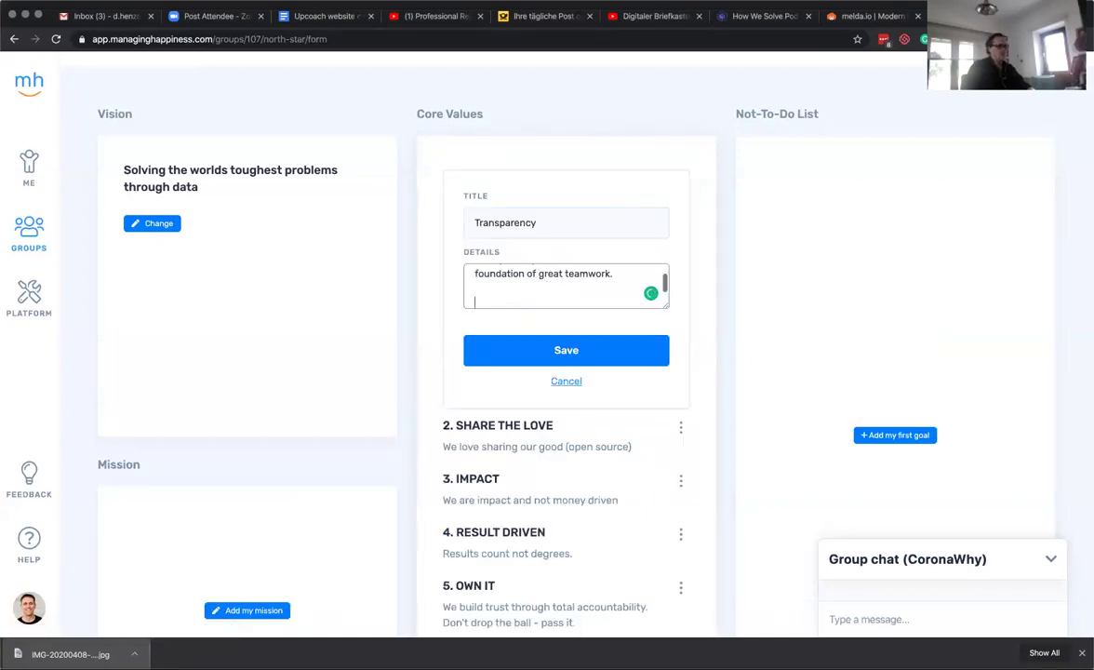
pyautogui.click(574, 347)
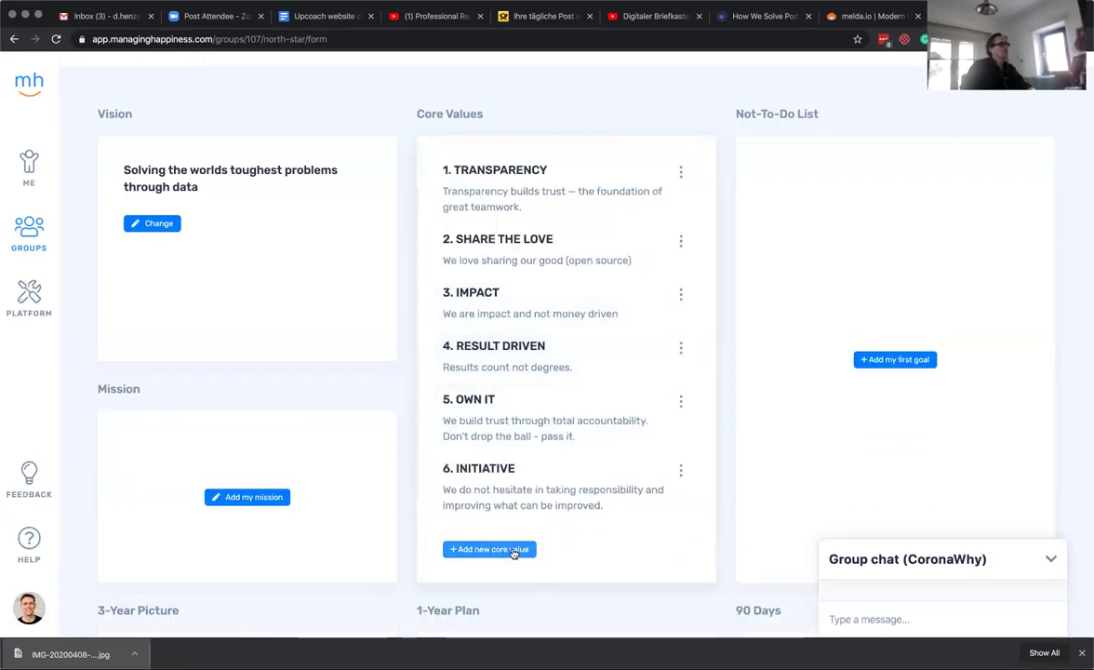
# Add the core value Demand Driven with details 'We do not solve problems that do not exist.'.
pyautogui.click(517, 548)
pyautogui.scroll(-3, 596, 503)
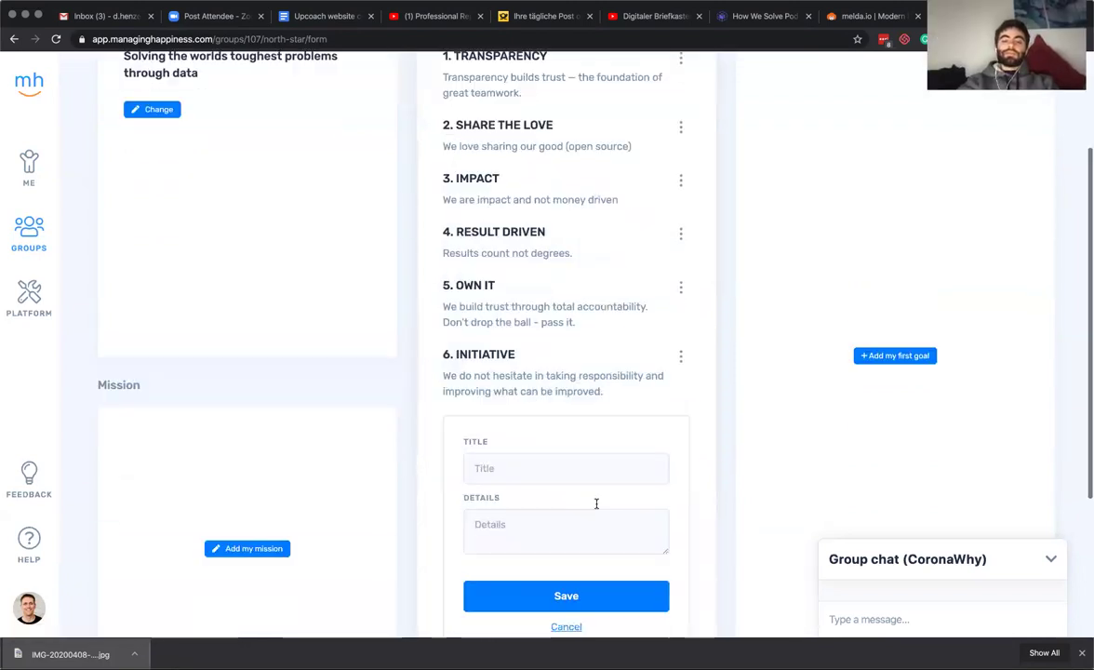
pyautogui.click(532, 514)
pyautogui.write('We ')
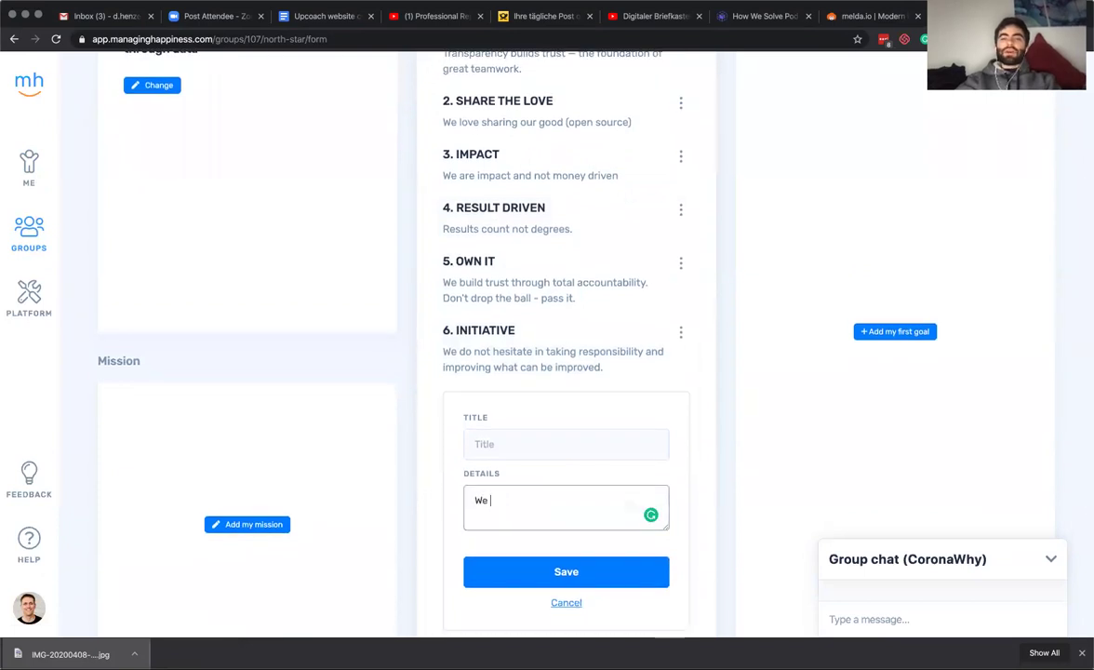
pyautogui.write('do not s')
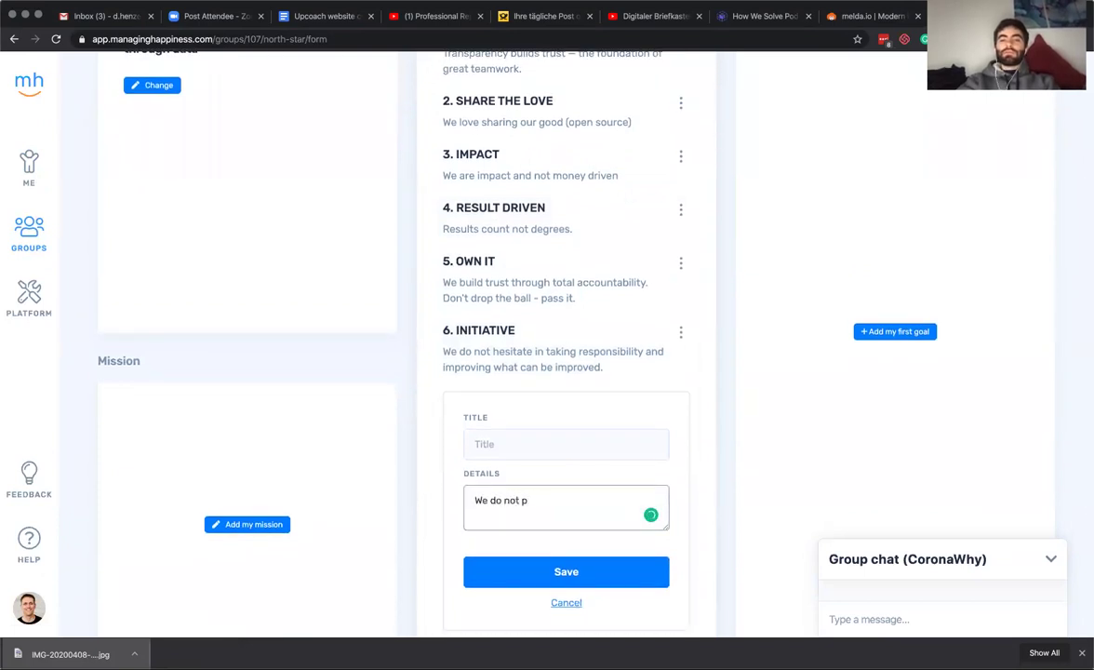
pyautogui.write('olve proble')
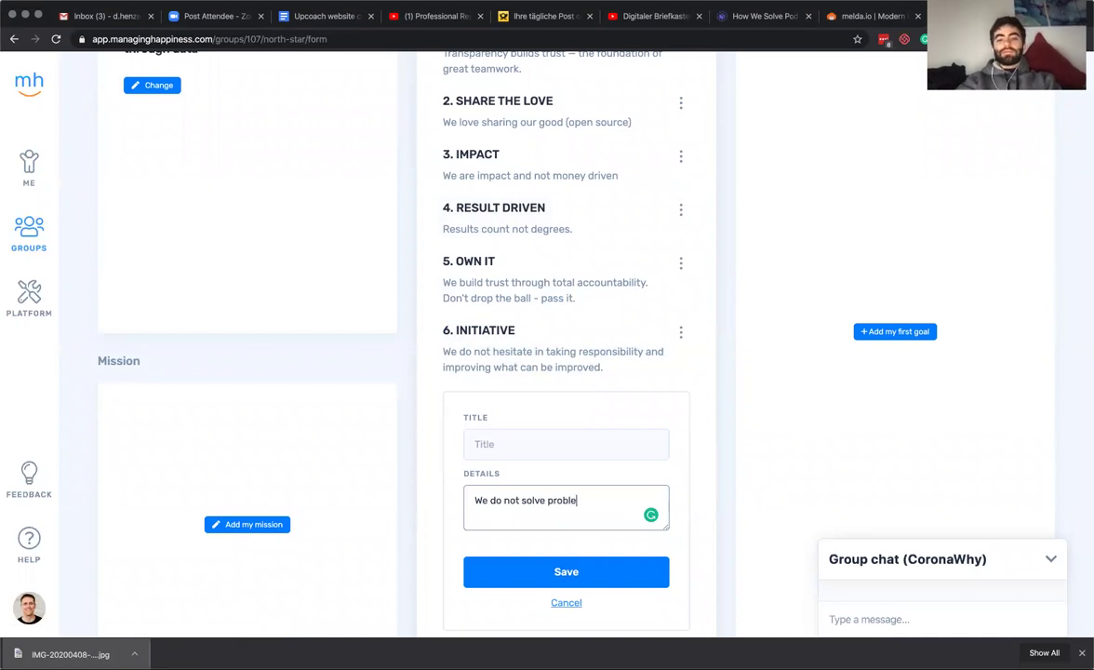
pyautogui.write('ms that do not exi')
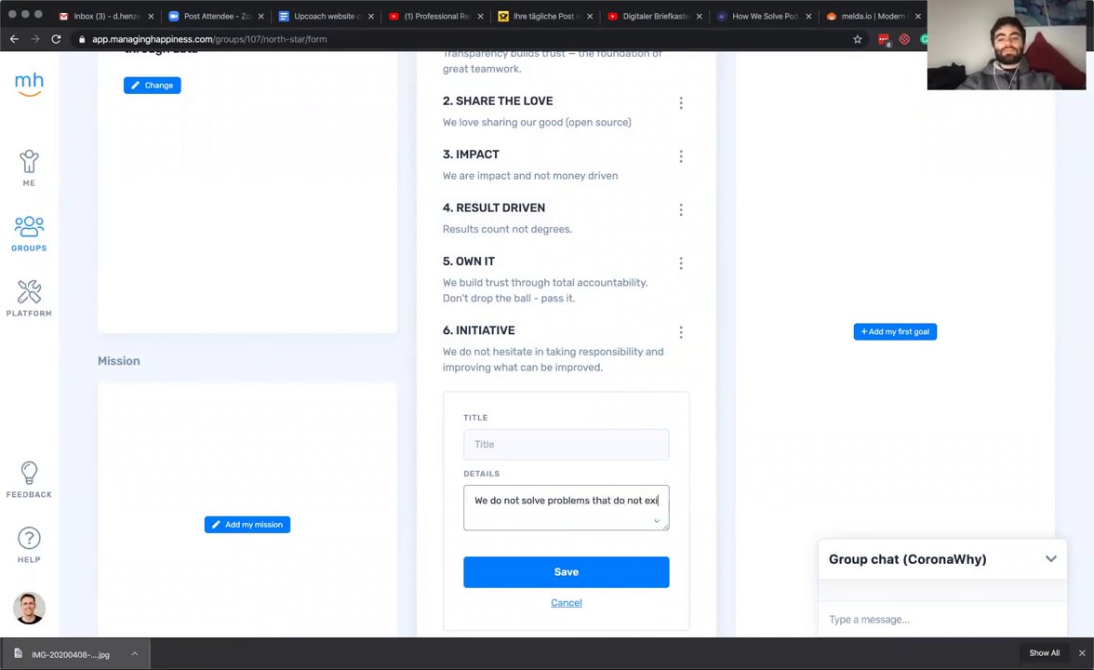
pyautogui.write('st.')
pyautogui.click(547, 449)
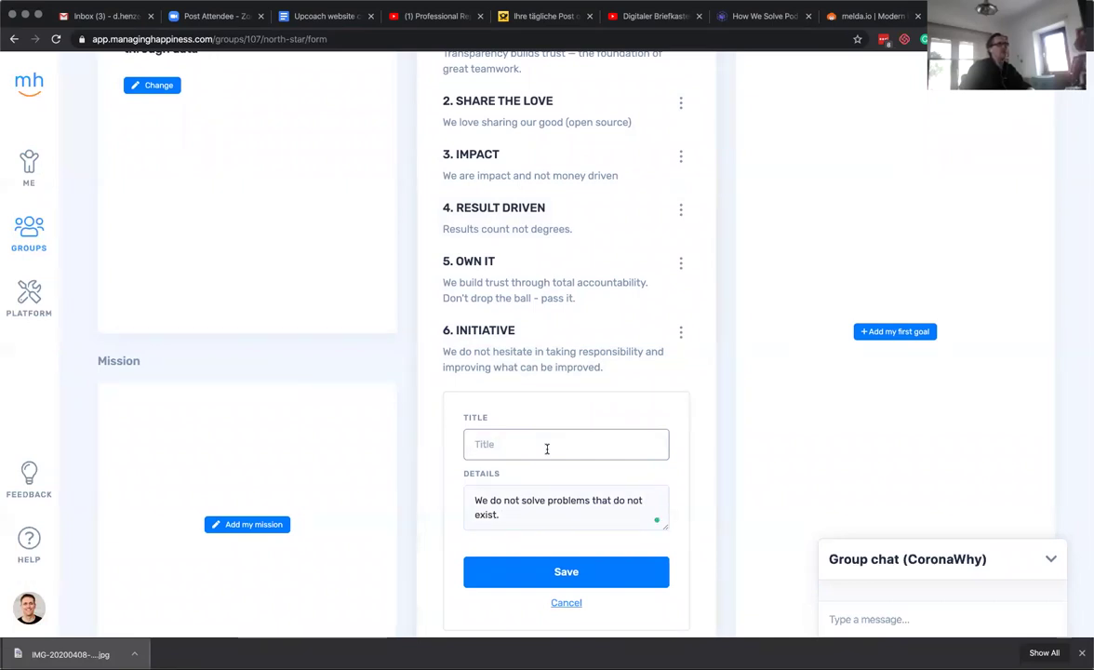
pyautogui.write('Deman')
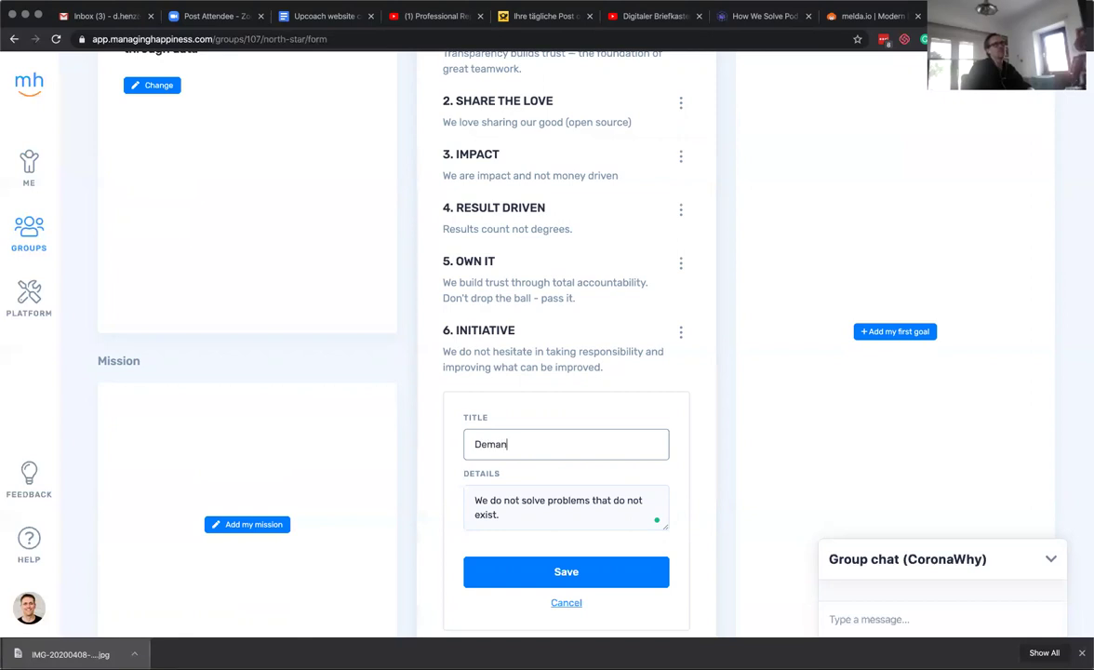
pyautogui.write('d Driven')
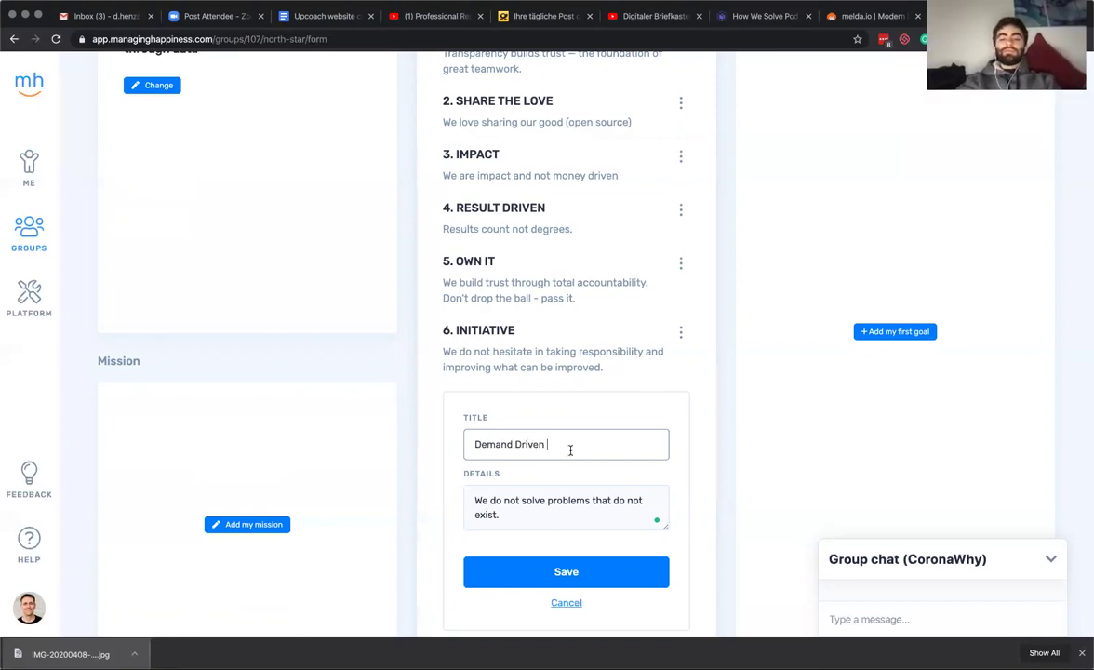
pyautogui.click(576, 569)
pyautogui.click(576, 568)
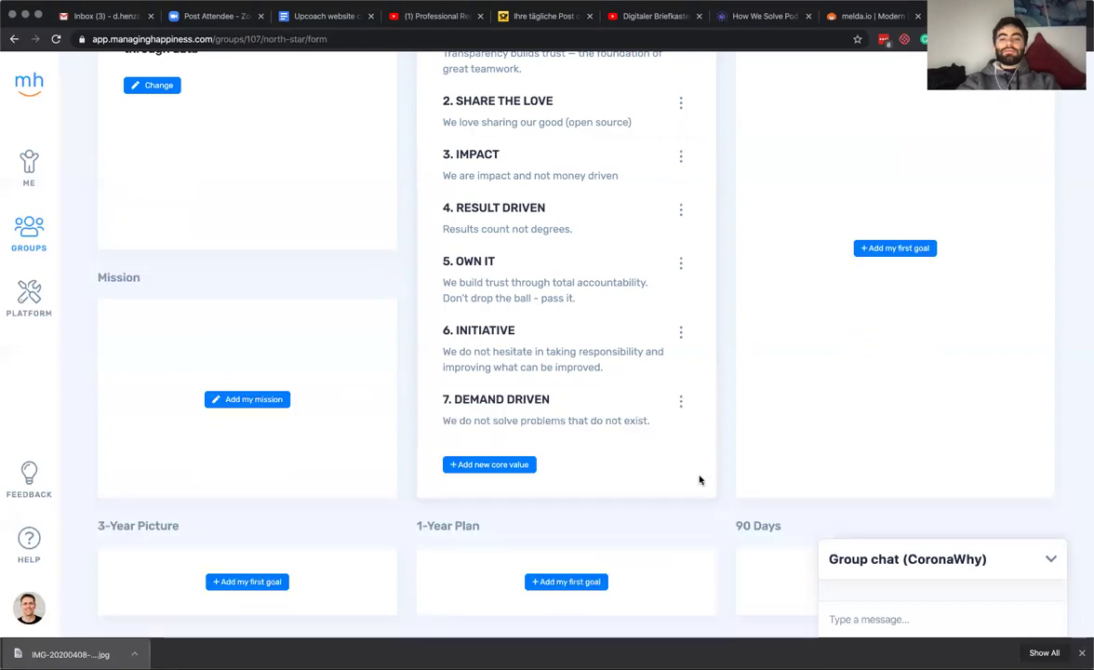
pyautogui.scroll(1, 635, 424)
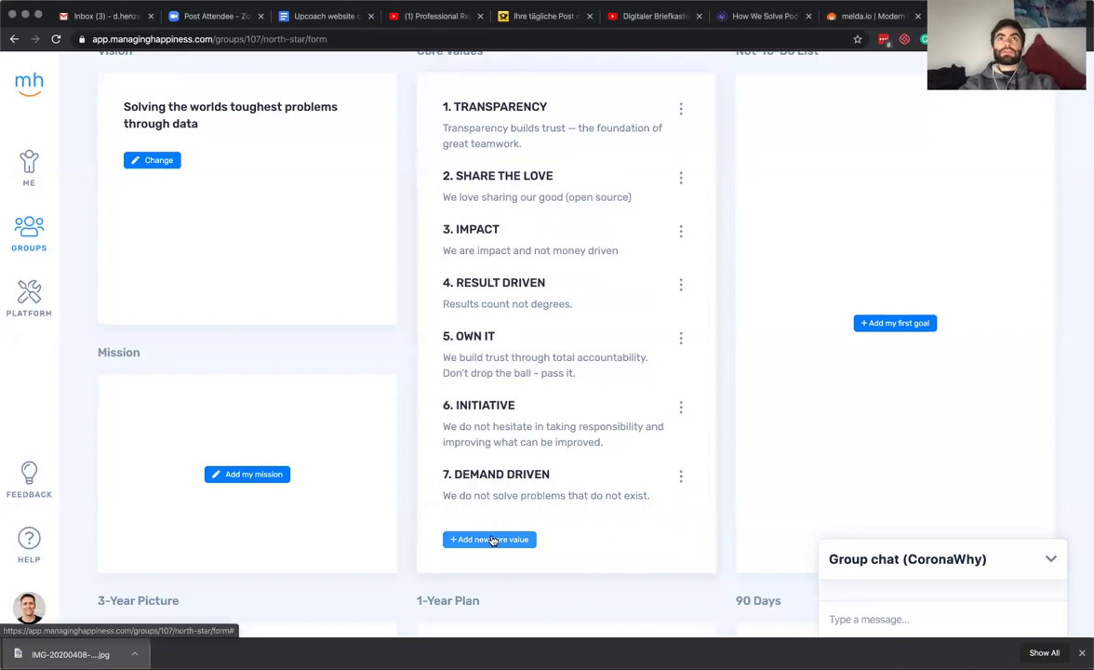
# Add the core value Simple Processes with pasted details 'Document, Run, Feedback, Improve, Repeat.'.
pyautogui.click(494, 544)
pyautogui.write('Simp')
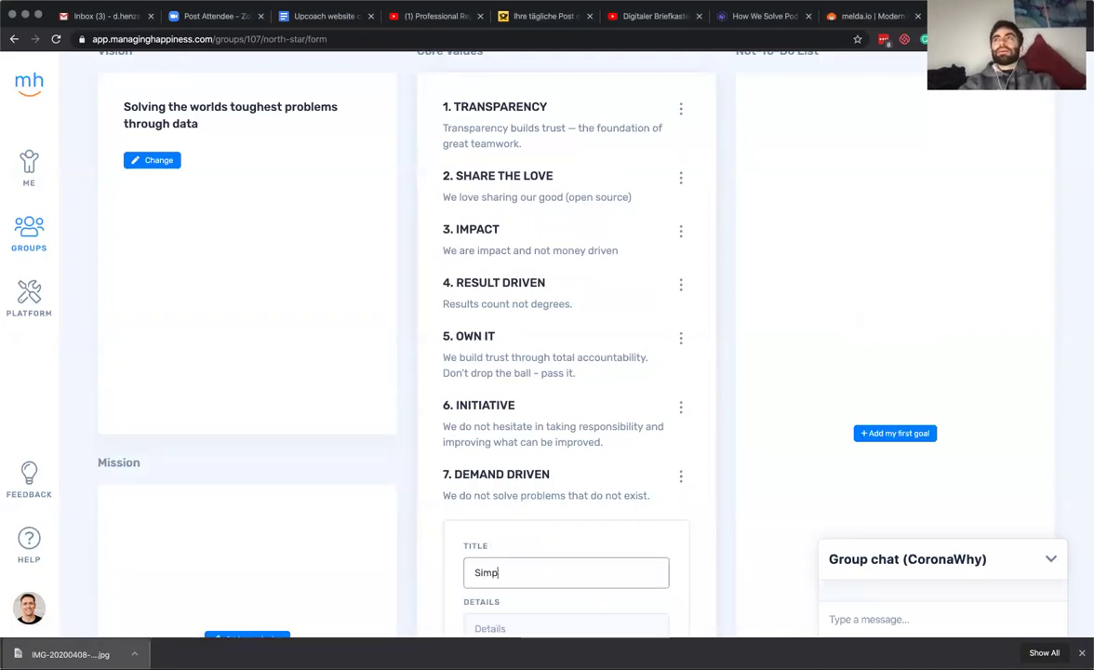
pyautogui.write('le Processes')
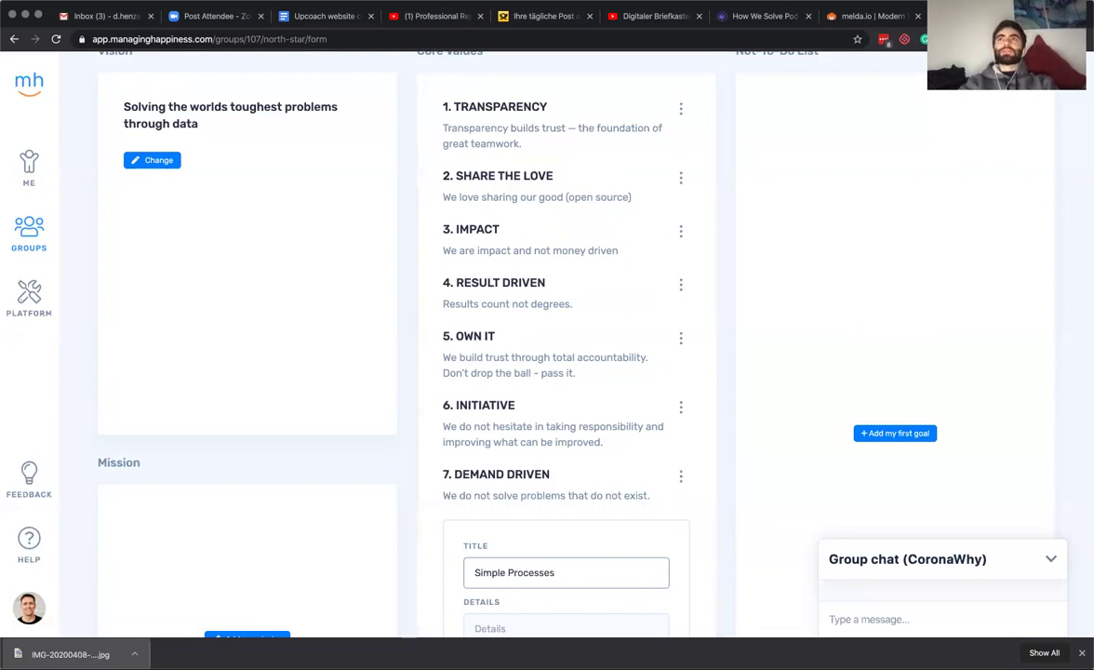
pyautogui.press('super+Tab')
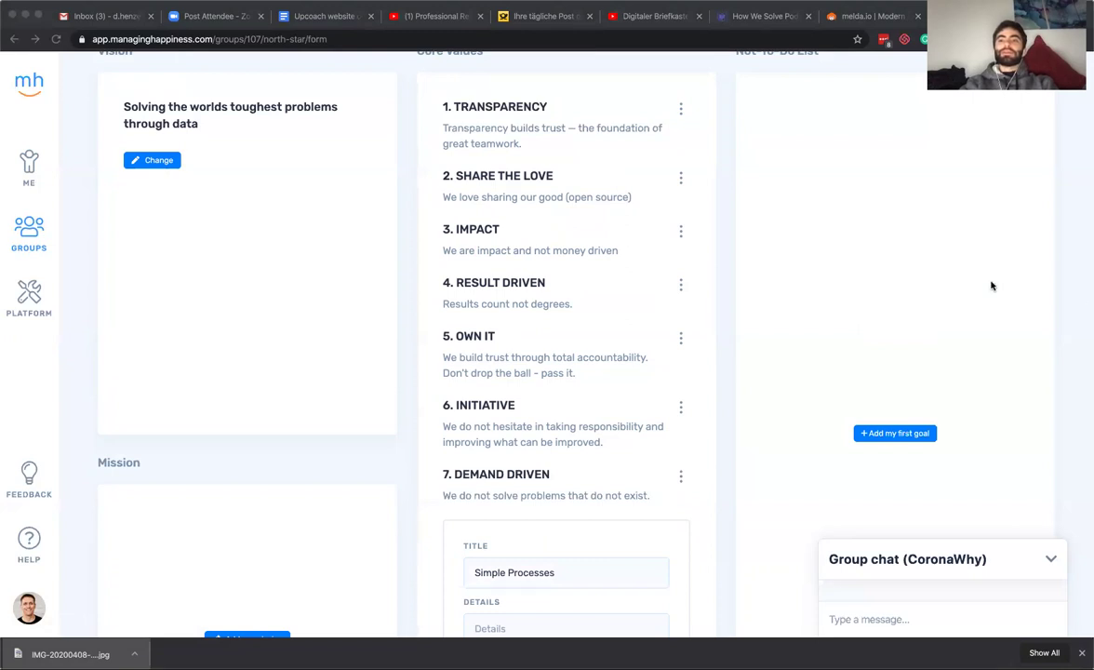
pyautogui.scroll(-2, 726, 361)
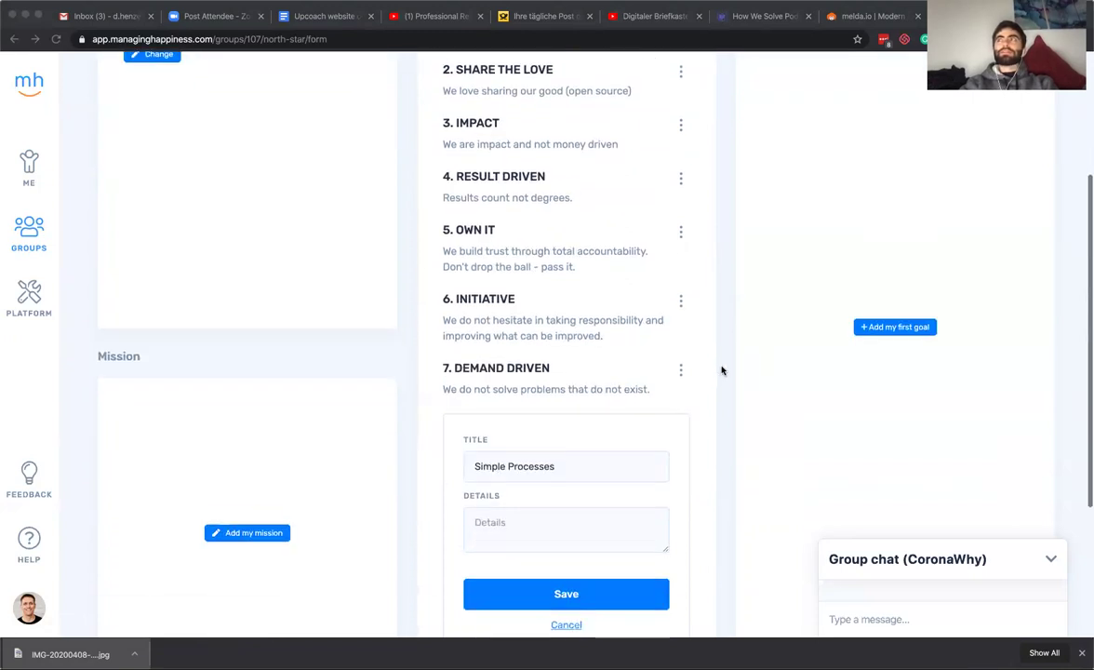
pyautogui.click(563, 518)
pyautogui.write('Document, Run, Feedback, Improve, Repeat.')
pyautogui.click(581, 596)
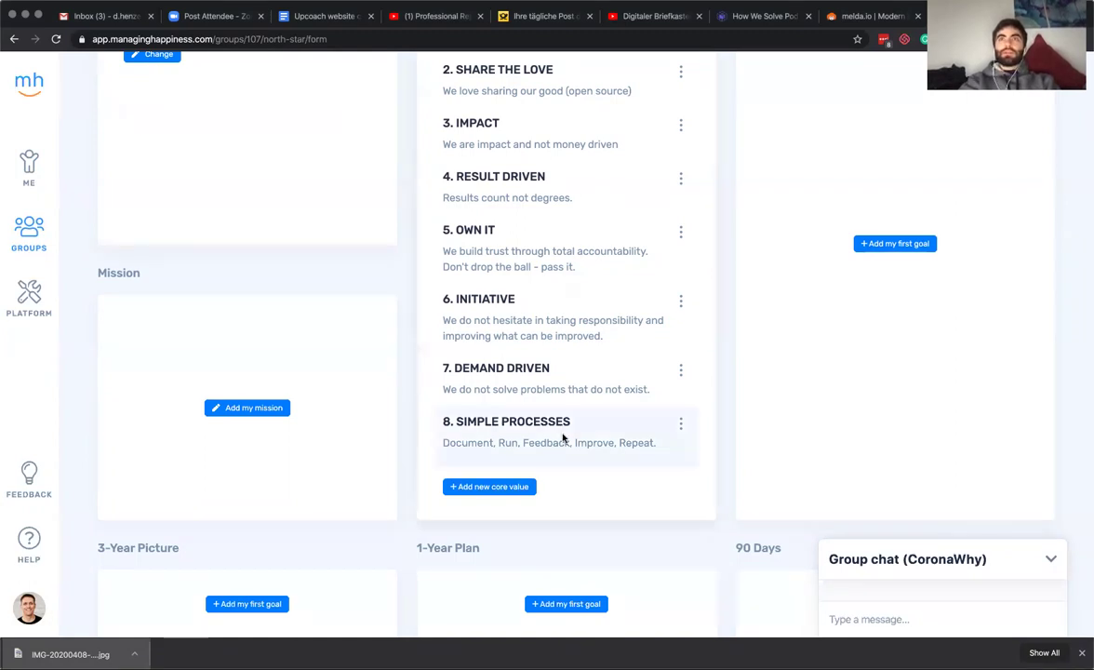
pyautogui.scroll(3, 560, 436)
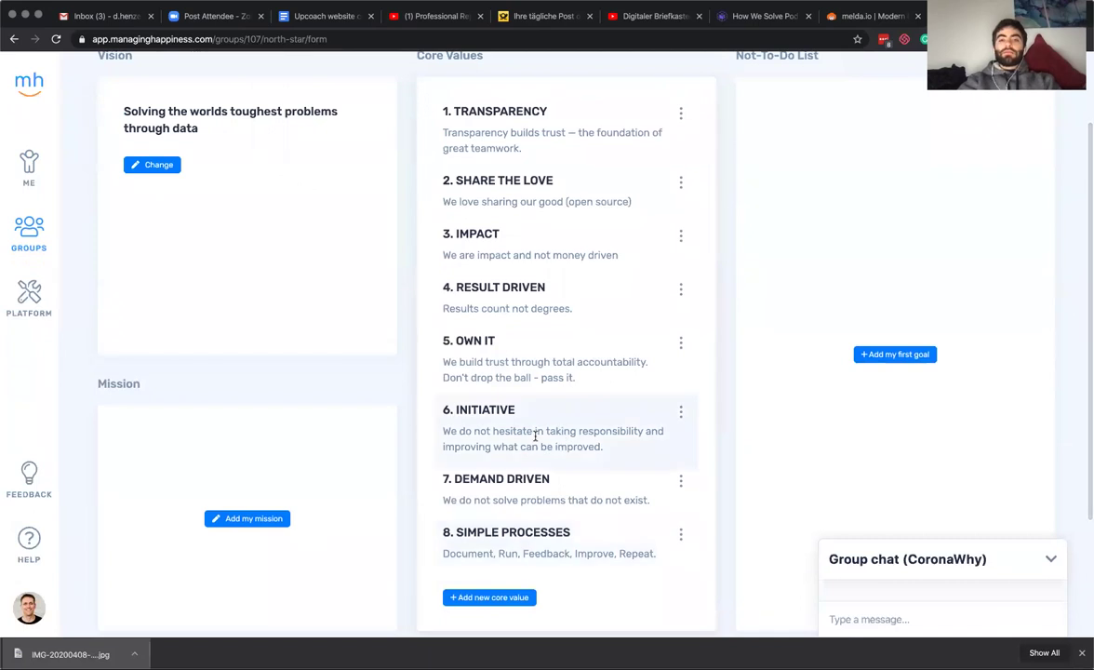
# Open the mission editor and type 'We collaborate' as the mission's opening words.
pyautogui.click(276, 523)
pyautogui.click(223, 422)
pyautogui.write('We d')
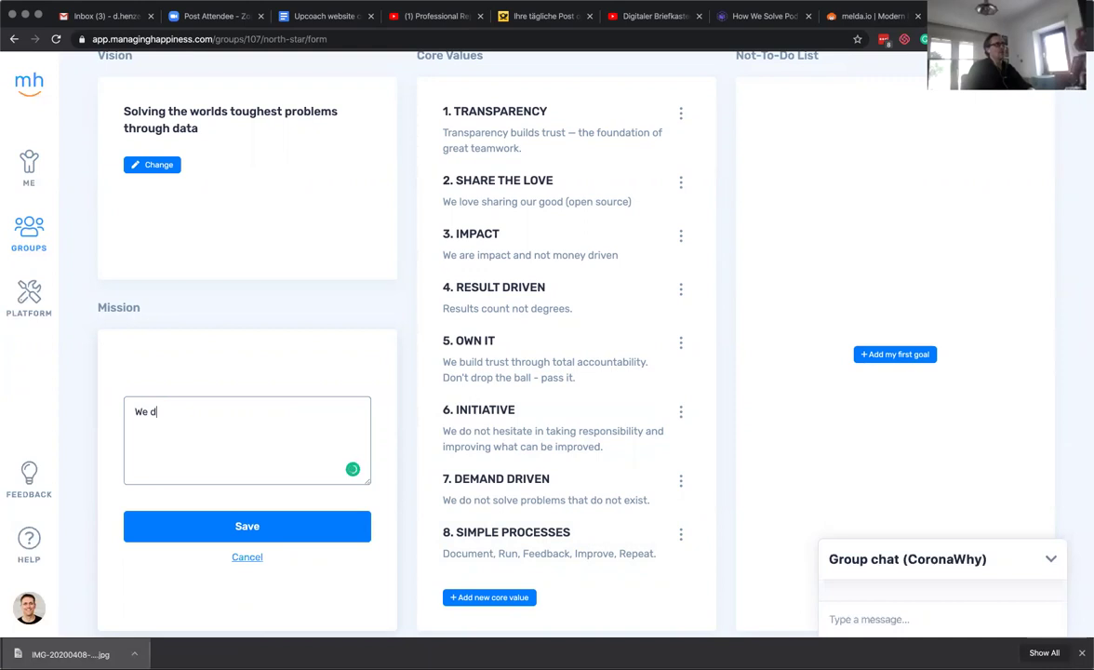
pyautogui.press('BackSpace')
pyautogui.write('collaborate')
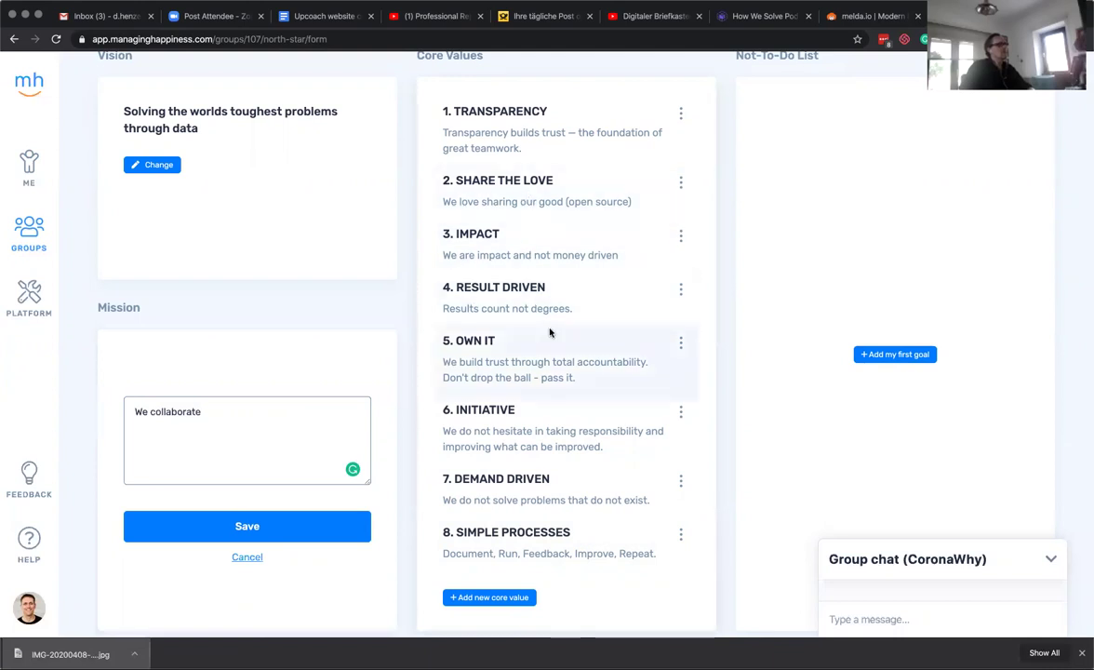
pyautogui.scroll(-1, 479, 381)
# Start a new core value and replace the title 'Self Organization' with Emergence.
pyautogui.click(499, 578)
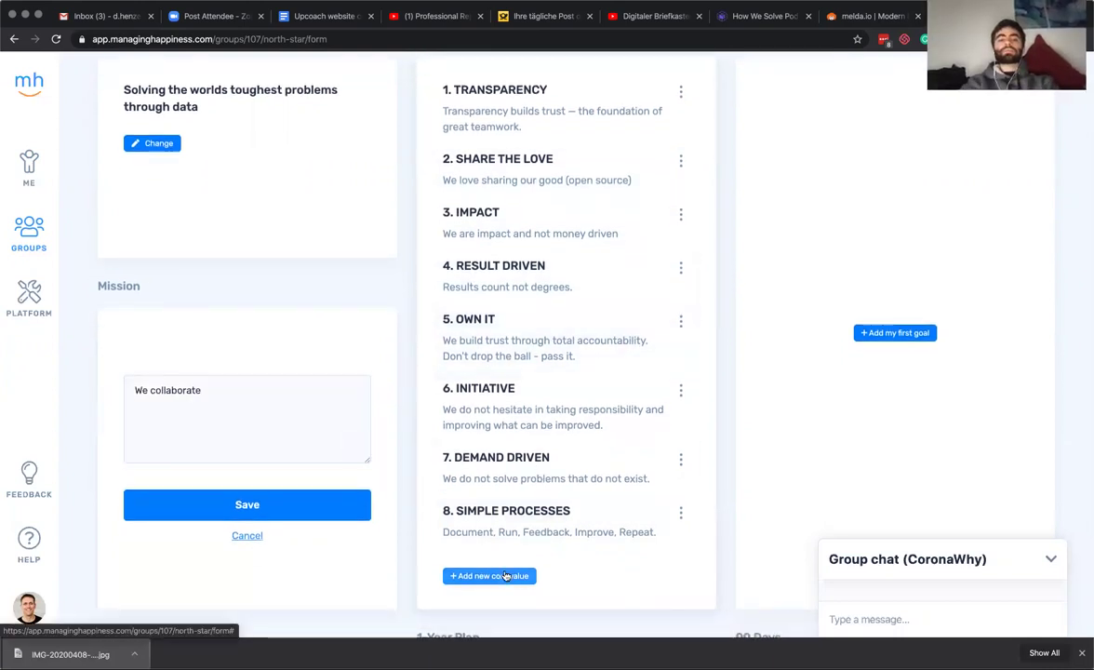
pyautogui.click(539, 606)
pyautogui.write('Self Organization')
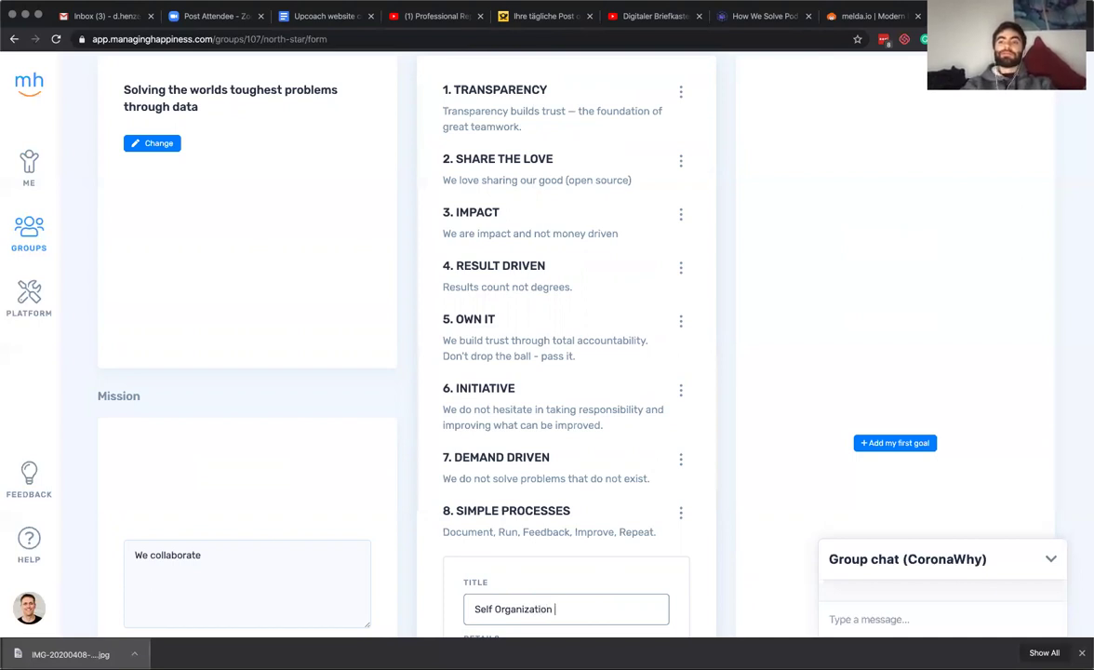
pyautogui.press('super+a')
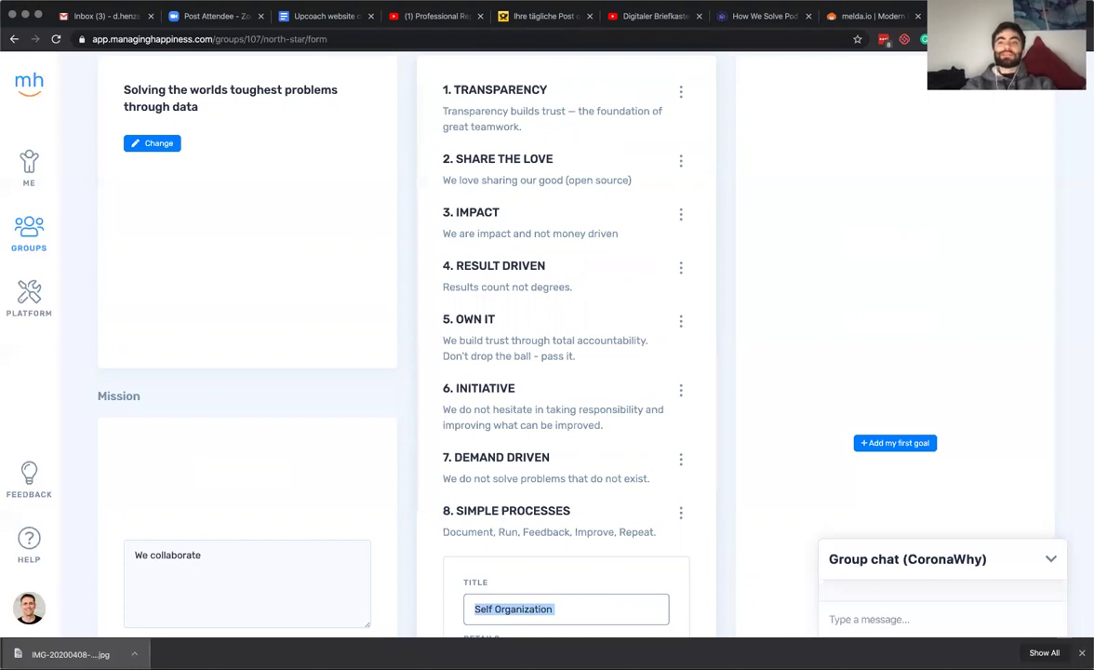
pyautogui.write('Emergence')
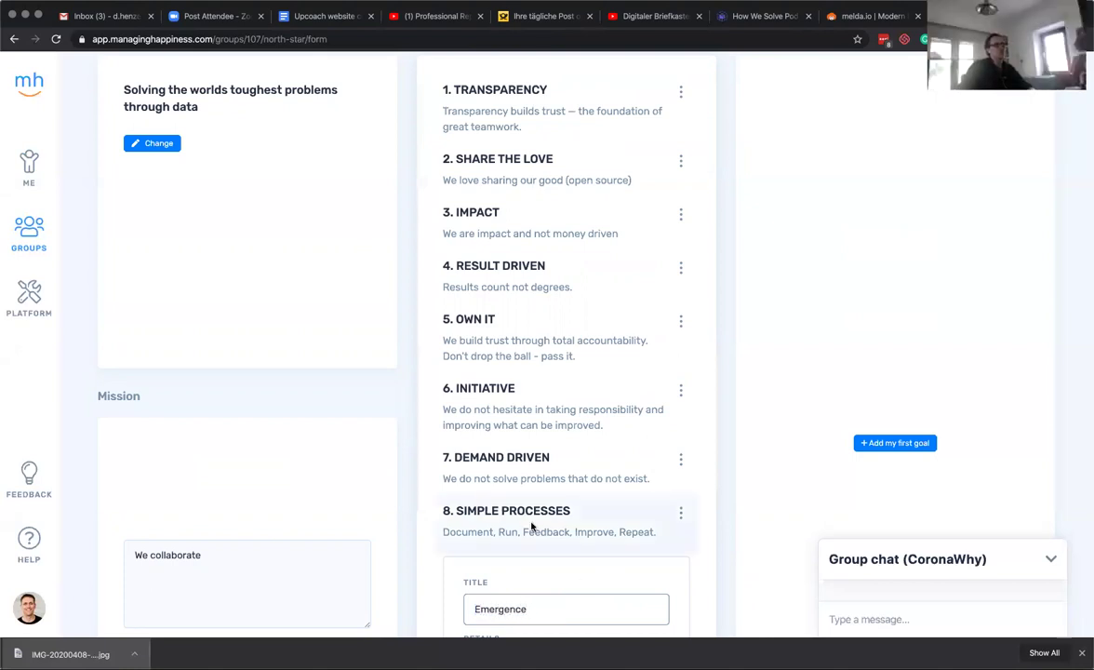
pyautogui.scroll(-2, 527, 523)
# Enter 'We are self organizing' as the Emergence details, accepting the spelling fix.
pyautogui.click(505, 565)
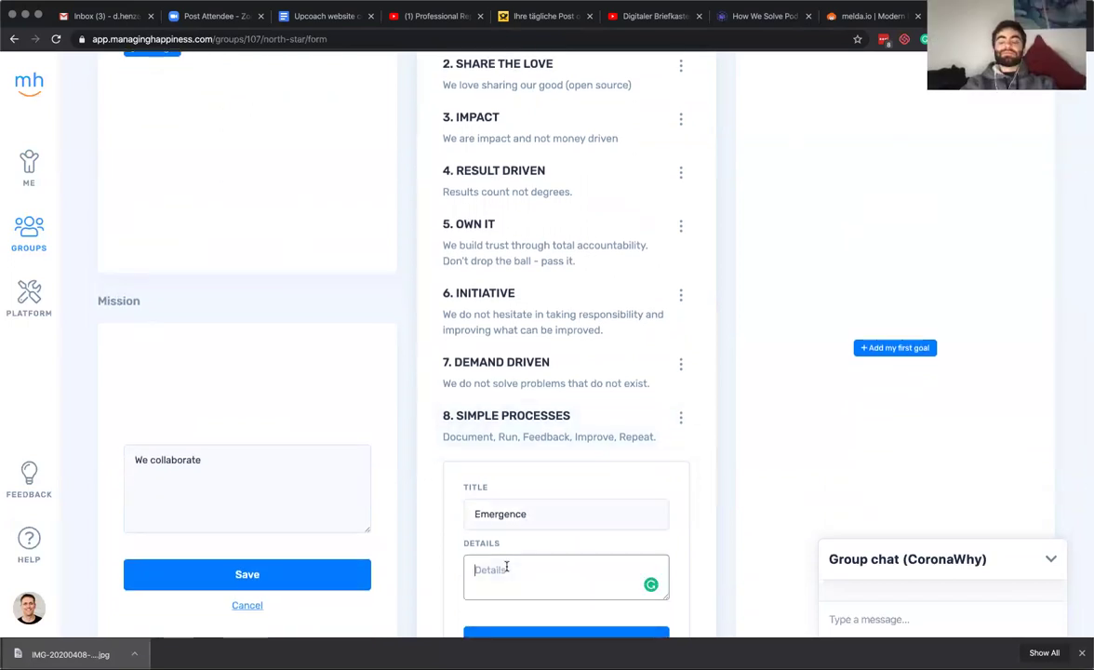
pyautogui.write('We')
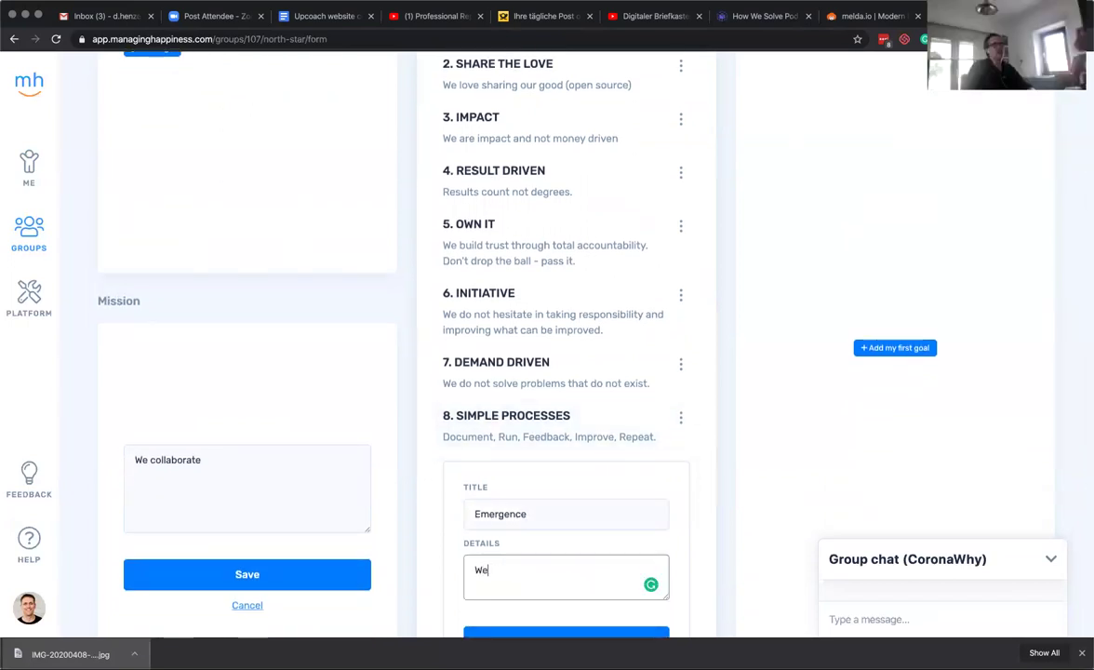
pyautogui.write(' are self')
pyautogui.write('se')
pyautogui.write(' organiz')
pyautogui.write('aing')
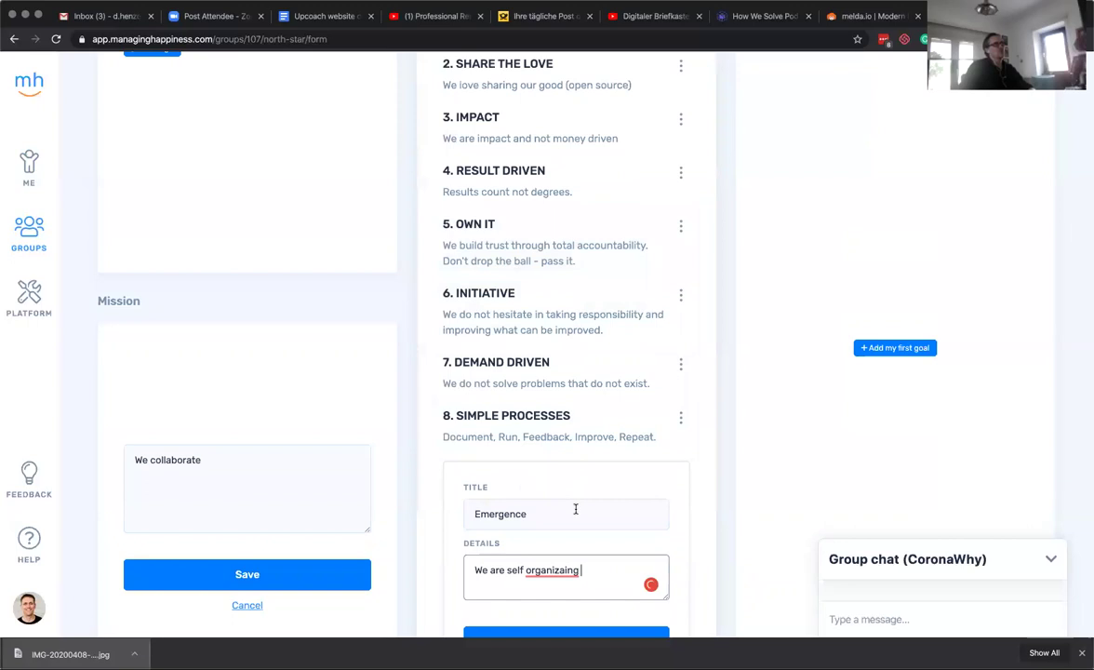
pyautogui.moveTo(548, 576)
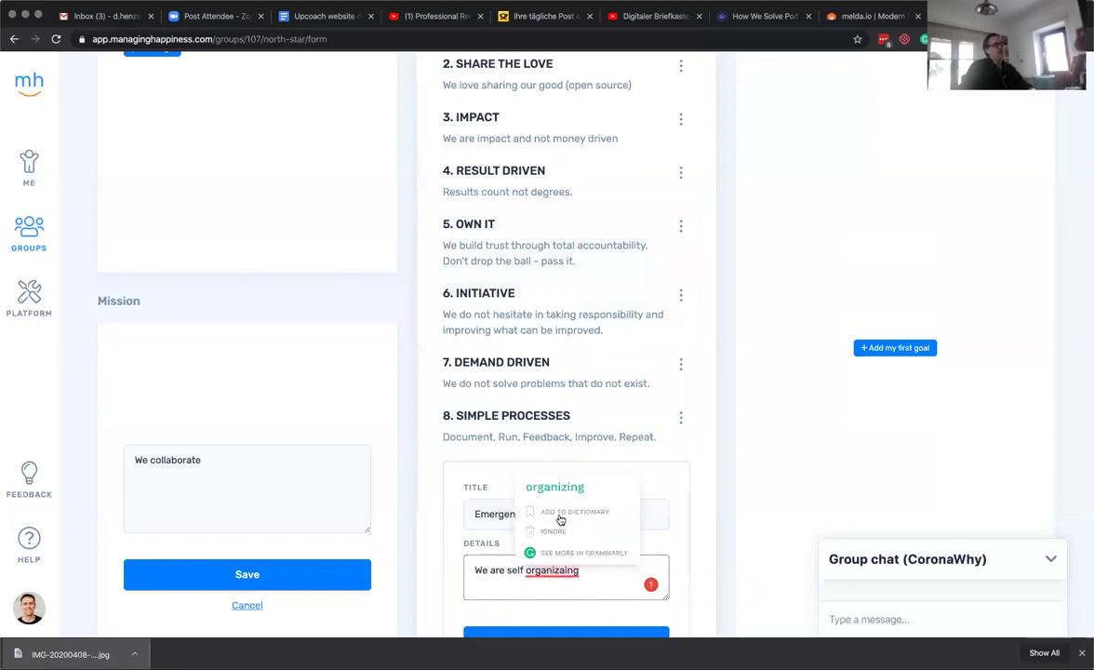
pyautogui.click(554, 487)
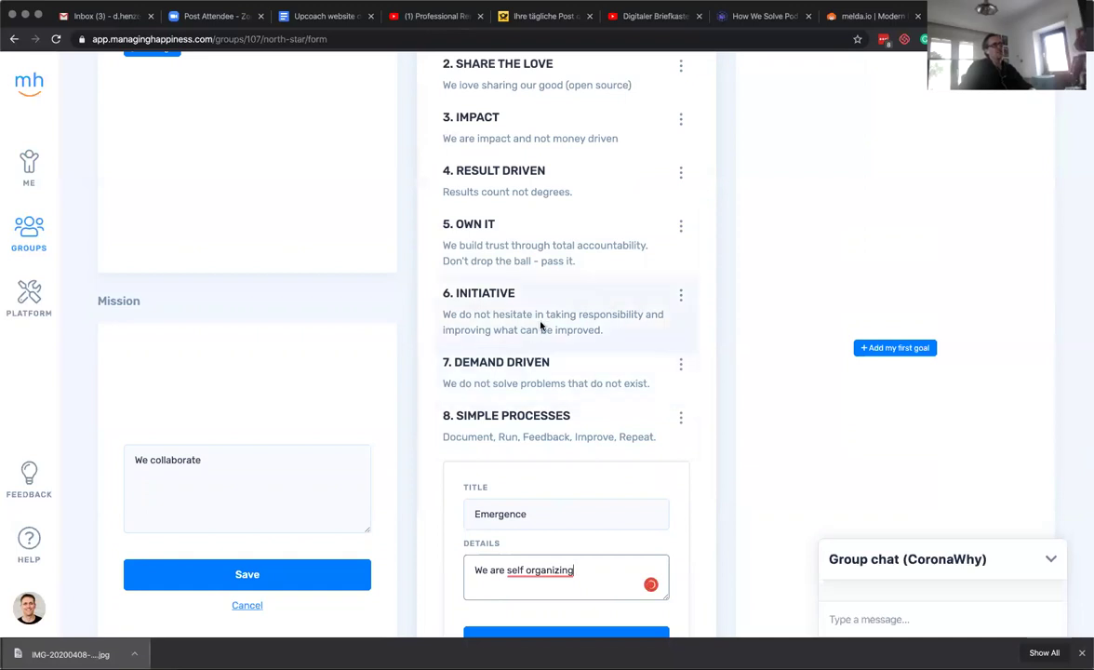
pyautogui.click(489, 569)
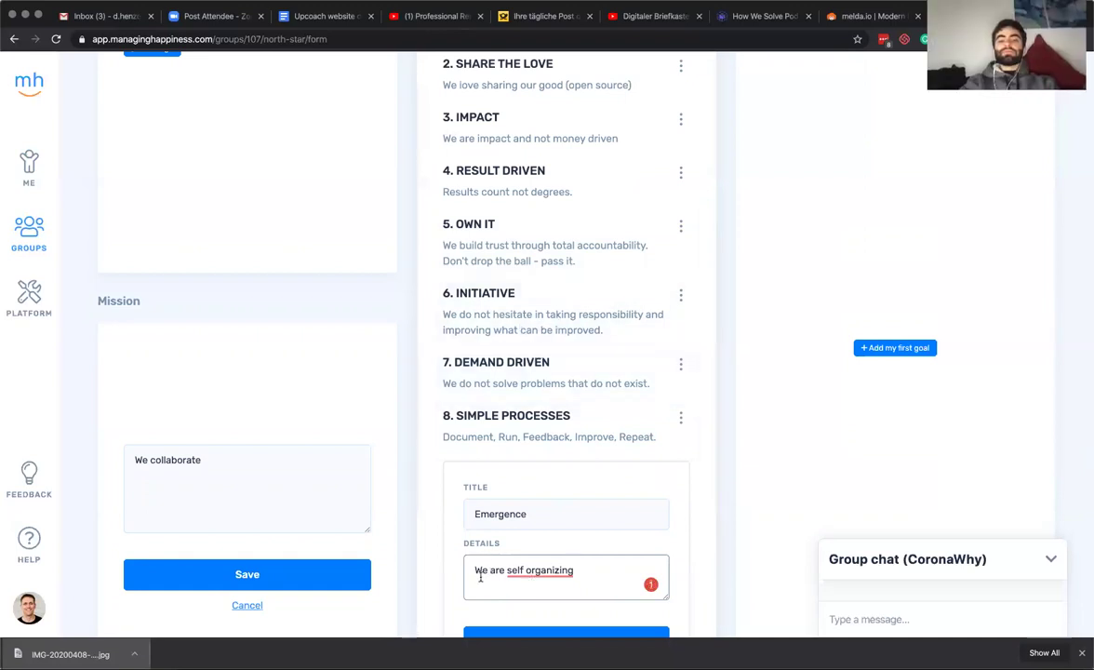
pyautogui.tripleClick(507, 320)
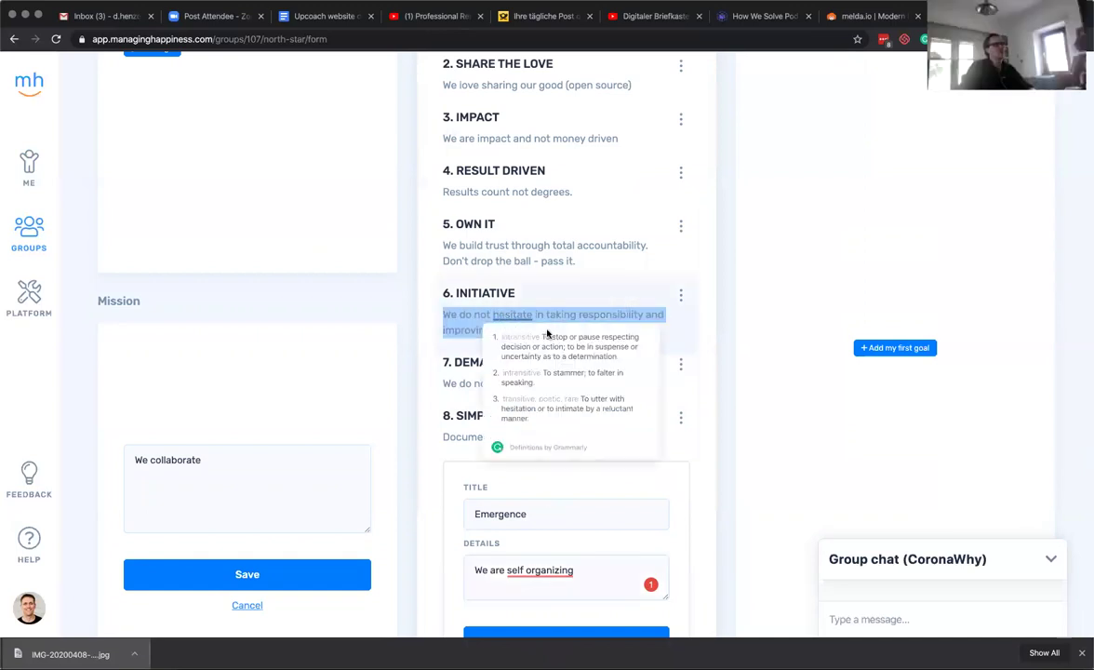
pyautogui.click(785, 396)
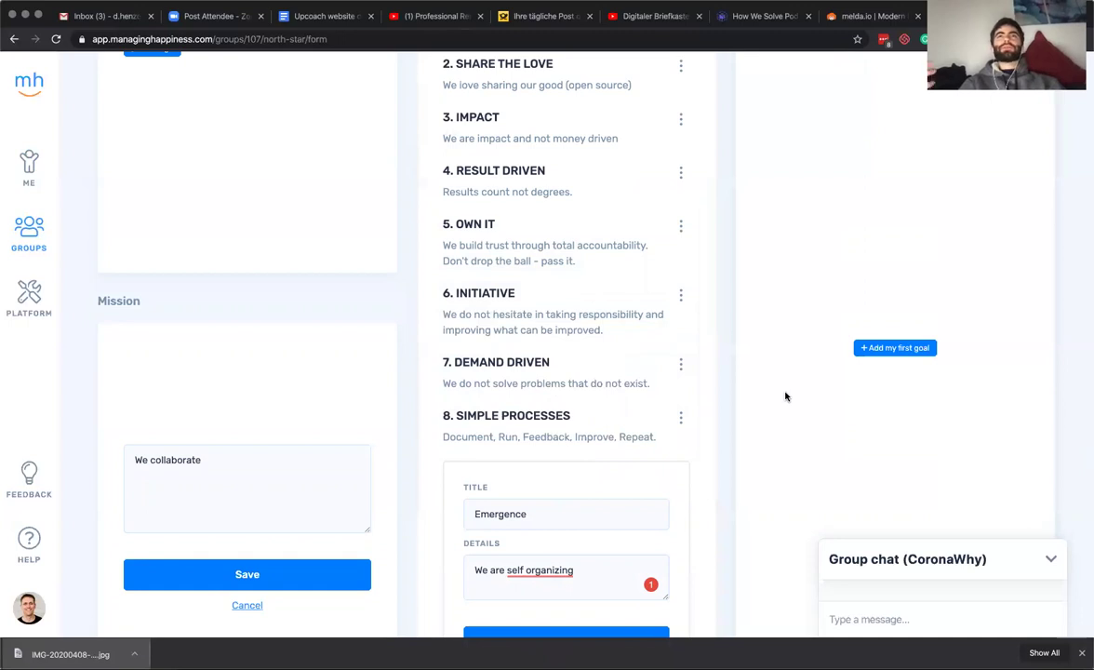
pyautogui.moveTo(565, 570)
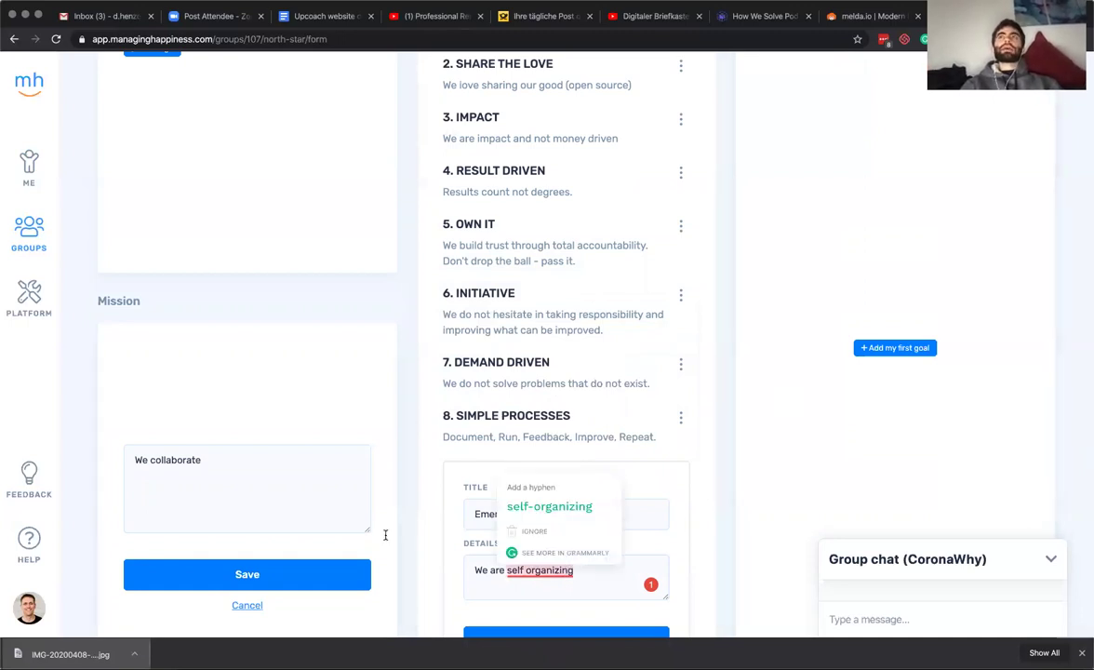
pyautogui.click(476, 571)
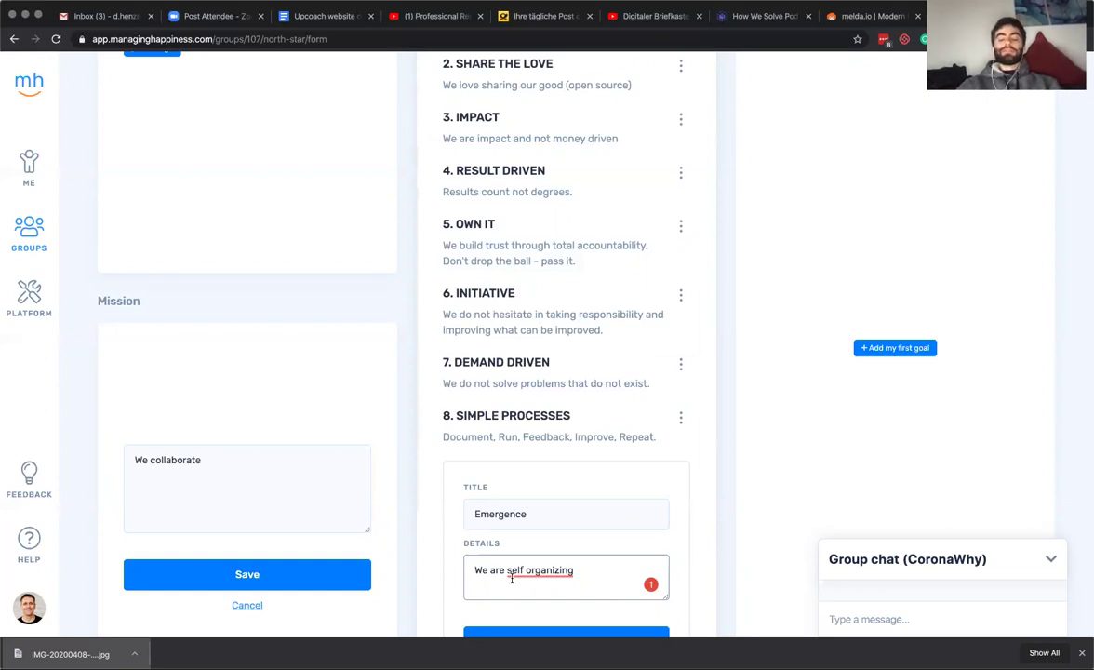
# Replace the Emergence details with 'Self-organization that', accepting the hyphenated spelling.
pyautogui.scroll(-1, 492, 575)
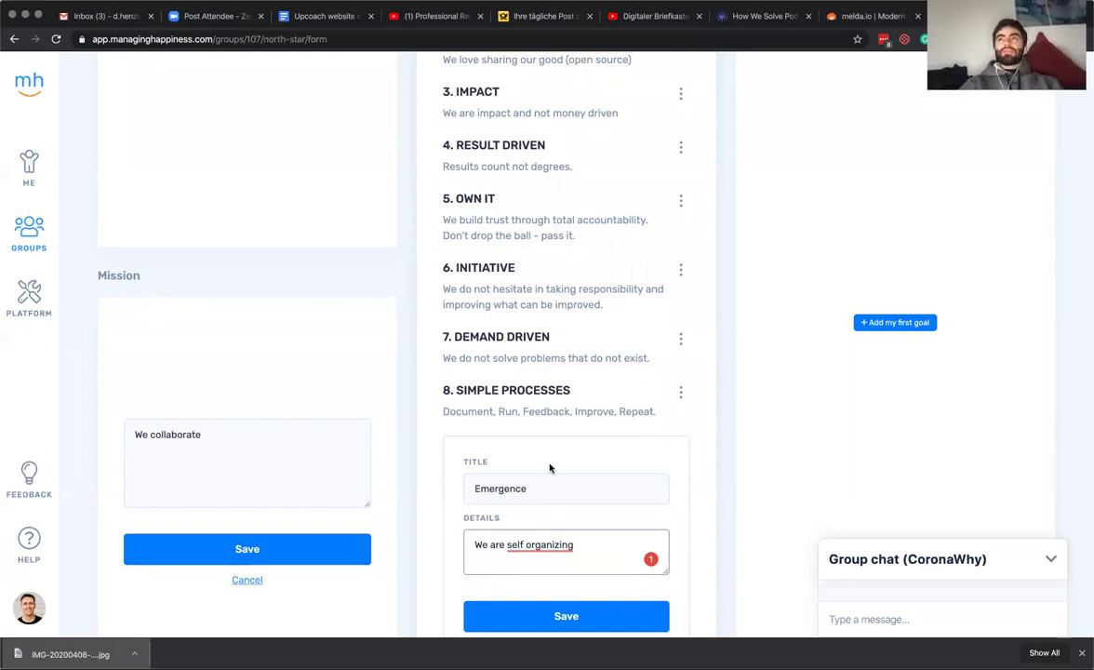
pyautogui.scroll(5, 548, 467)
pyautogui.scroll(-5, 549, 465)
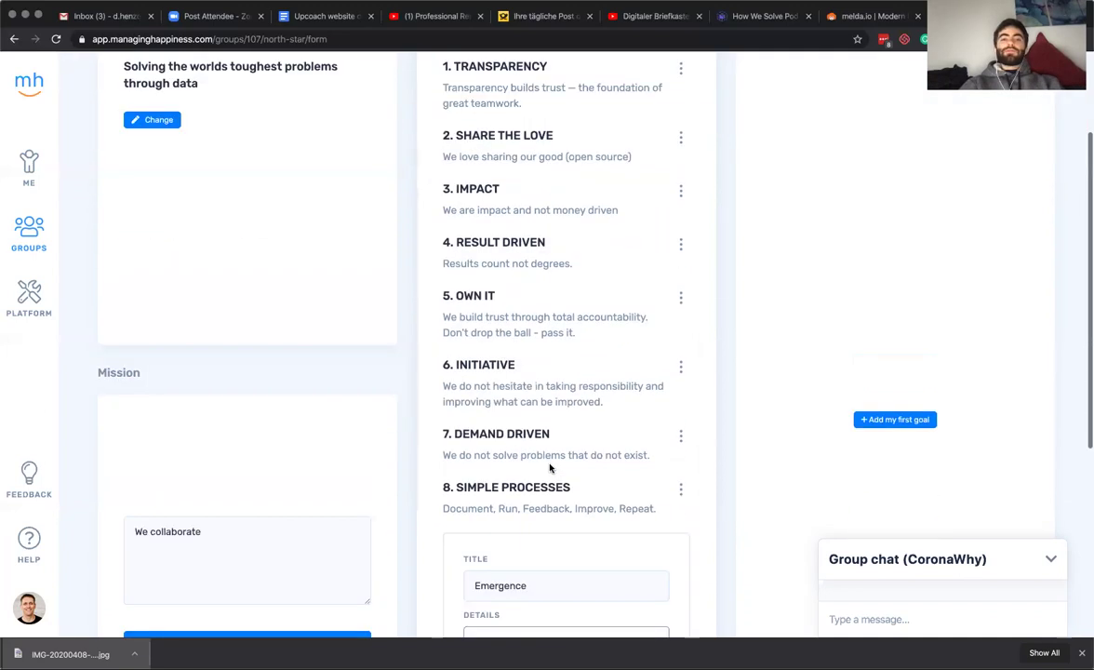
pyautogui.scroll(-5, 549, 464)
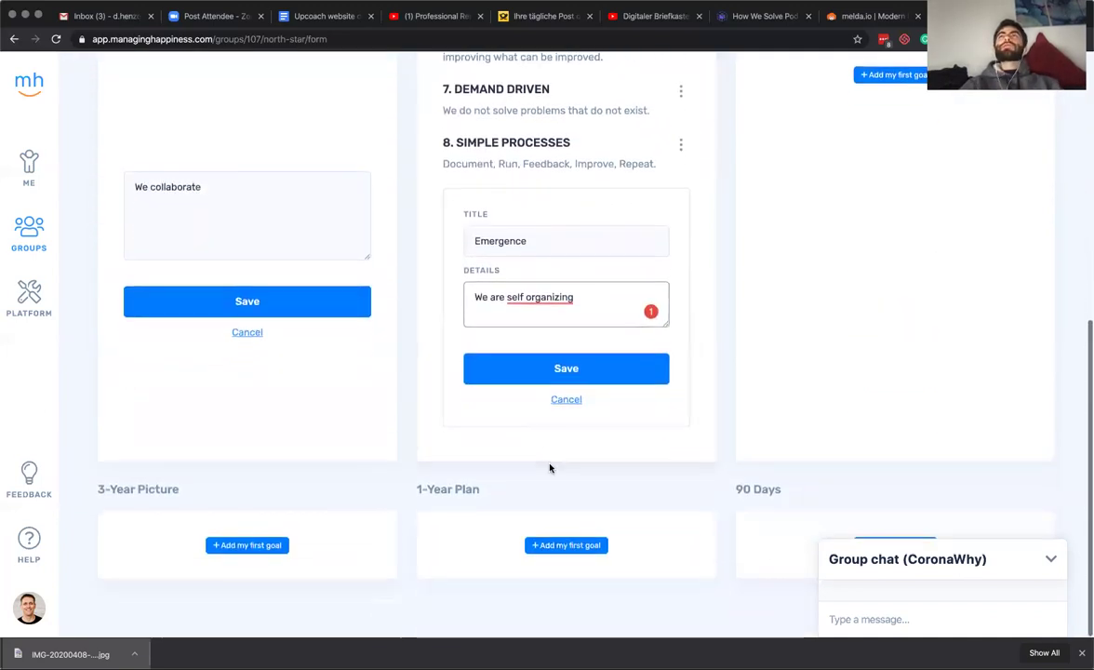
pyautogui.scroll(3, 550, 465)
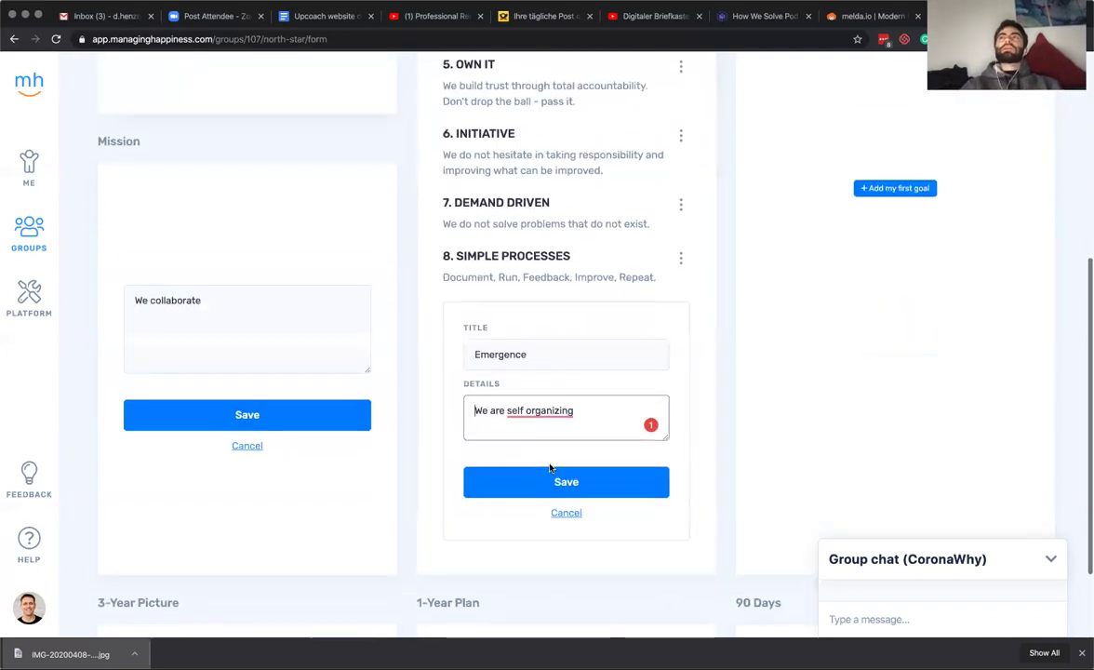
pyautogui.tripleClick(547, 411)
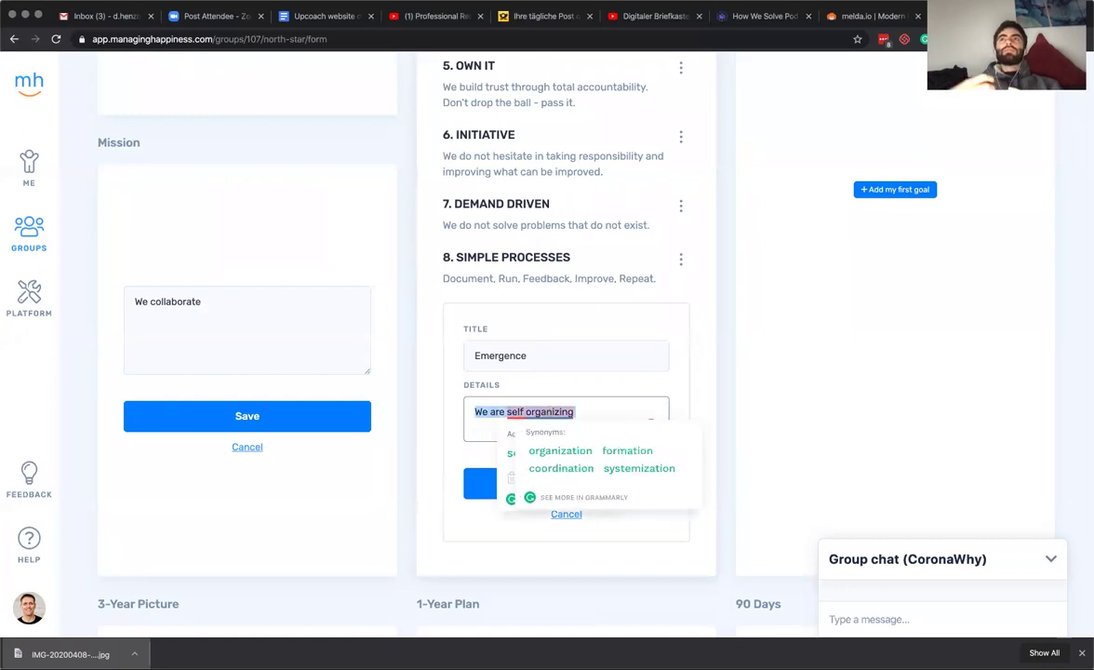
pyautogui.write('Self organization that')
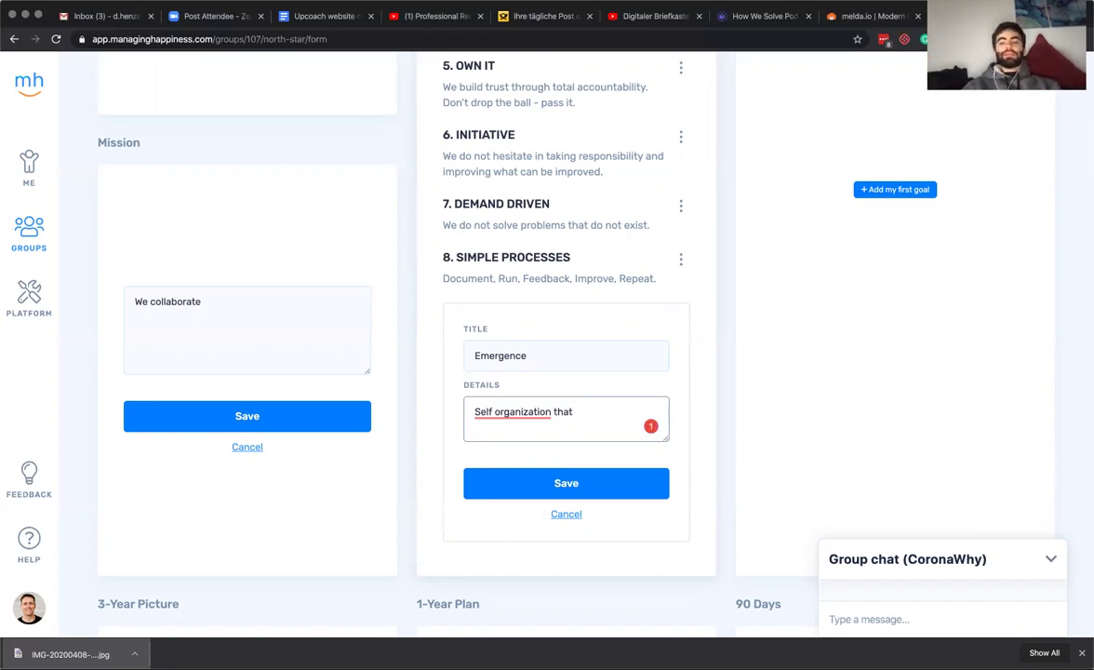
pyautogui.moveTo(503, 411)
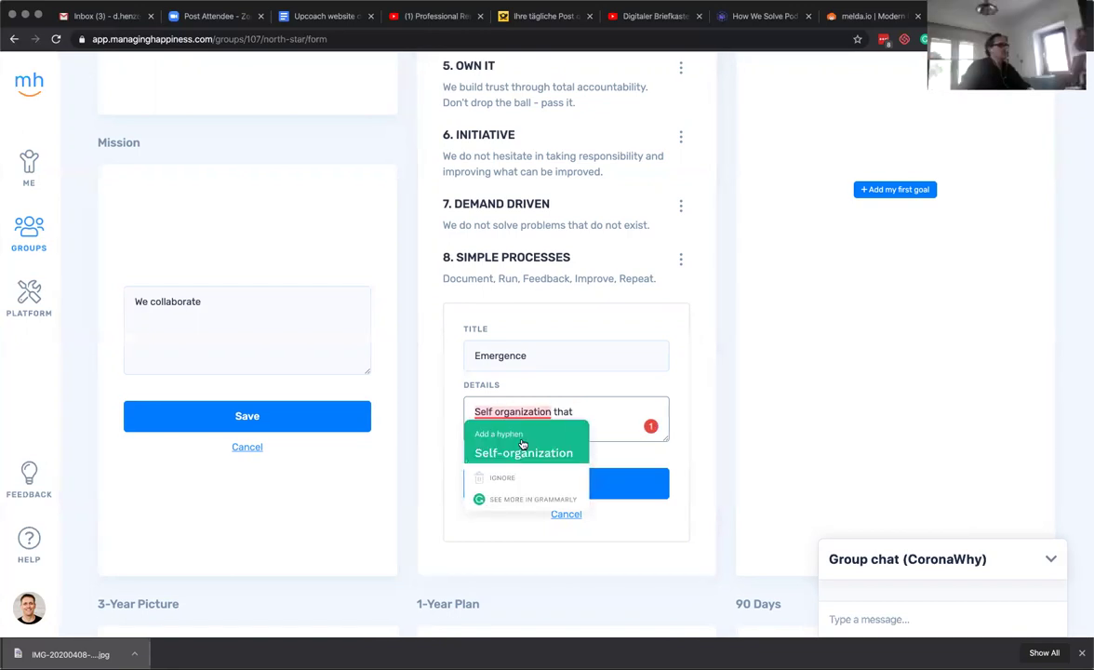
pyautogui.click(521, 444)
# Rewrite the Emergence details as 'We are a self-organizing', with the hyphen corrected.
pyautogui.moveTo(576, 411); pyautogui.dragTo(473, 409)
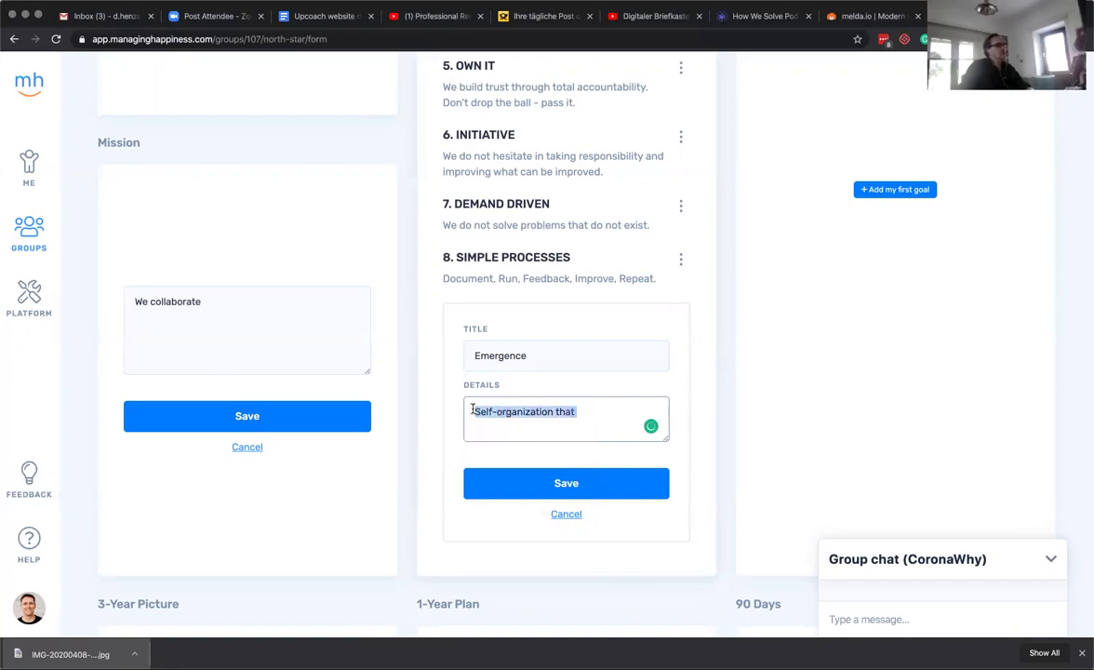
pyautogui.write('We are')
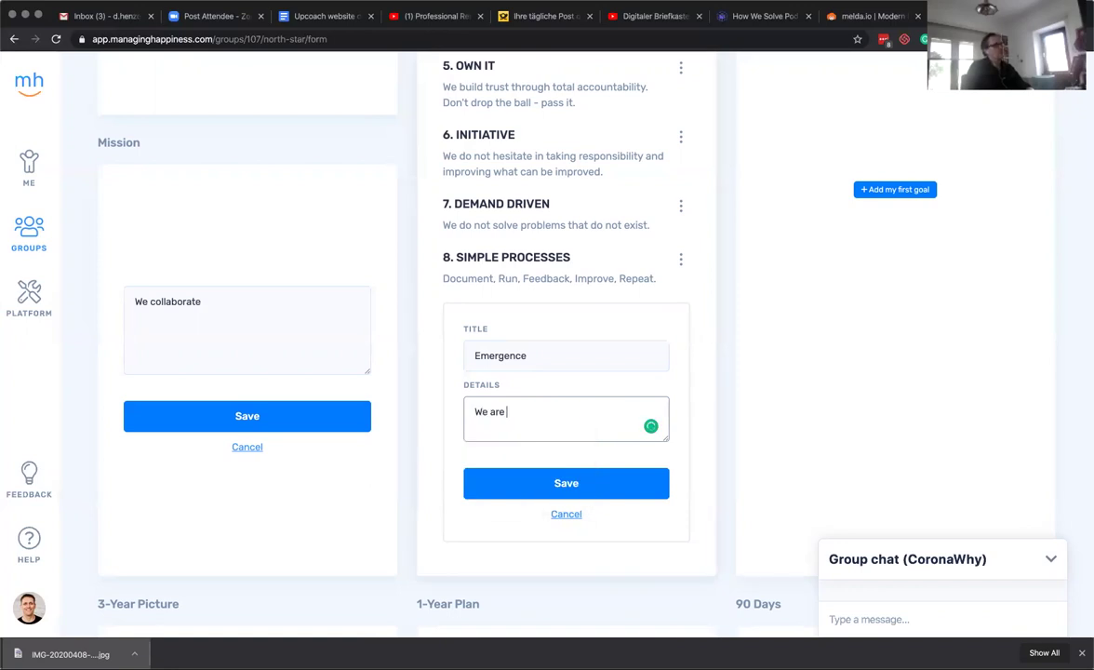
pyautogui.write(' a self organizing')
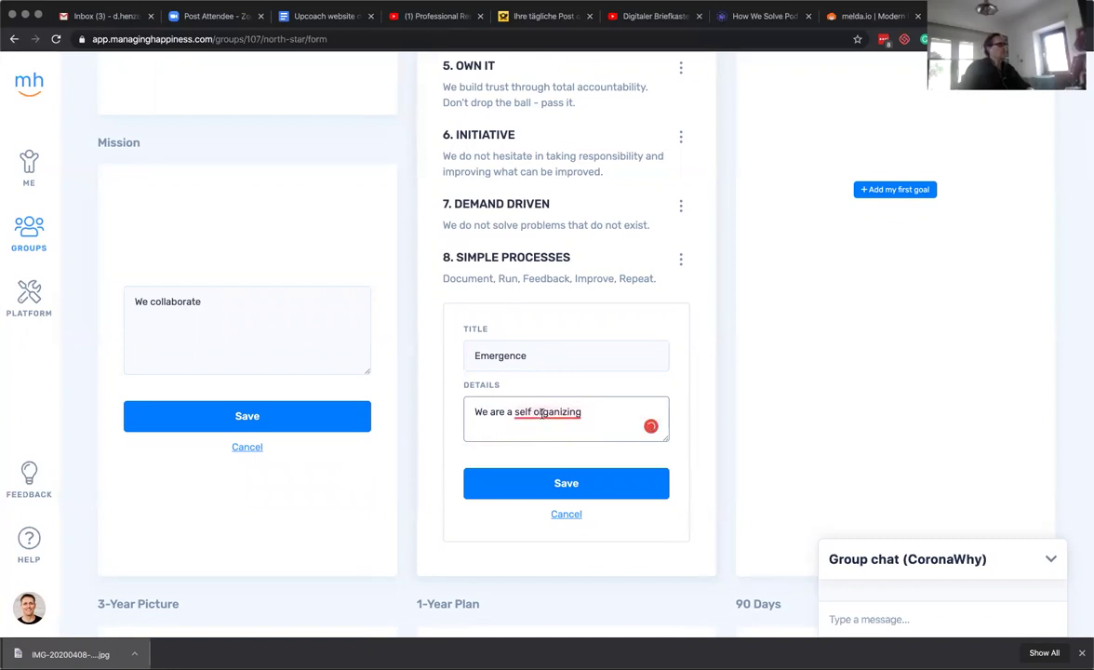
pyautogui.scroll(-1, 535, 426)
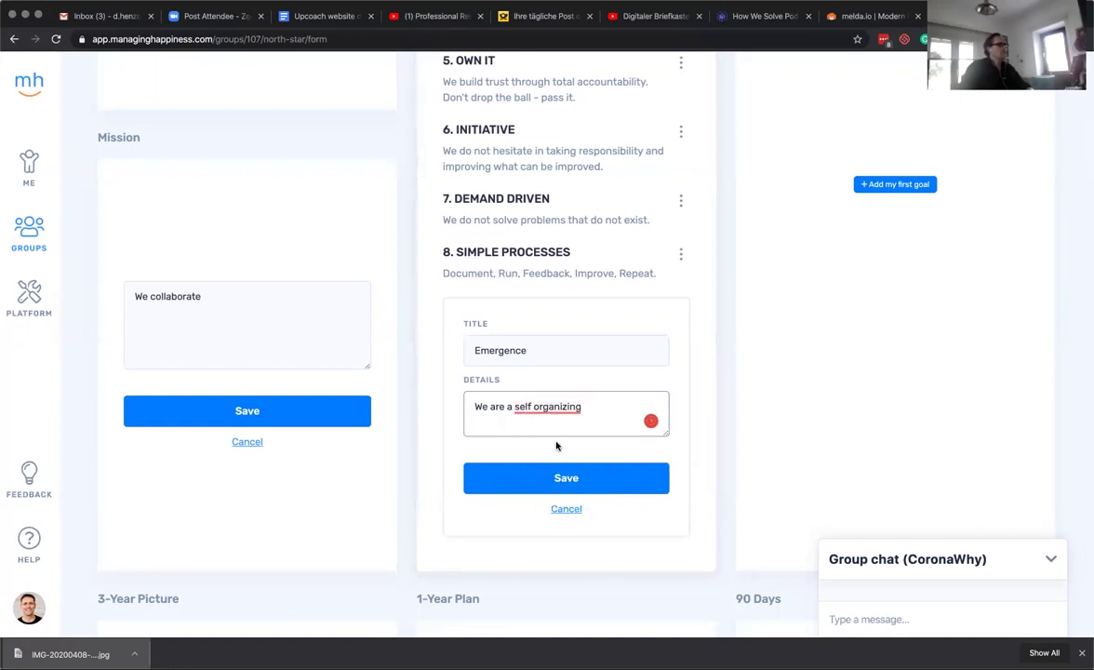
pyautogui.moveTo(513, 407)
pyautogui.click(558, 447)
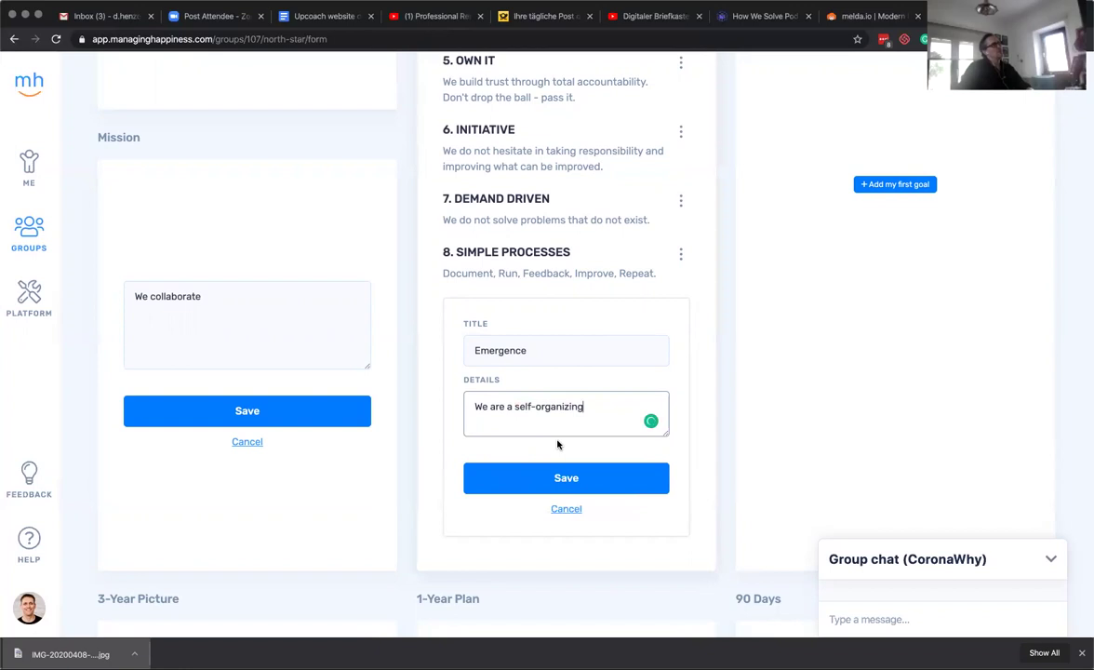
pyautogui.click(224, 308)
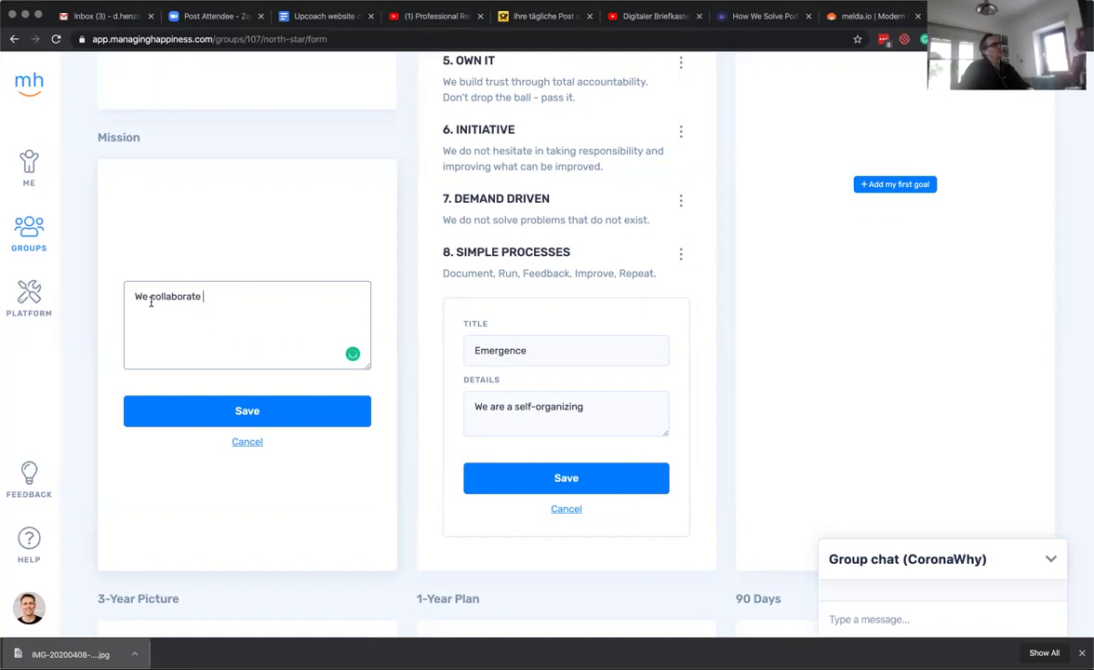
# Append 'groups of' so the Emergence details read 'We are a self-organizing groups of'.
pyautogui.scroll(3, 151, 299)
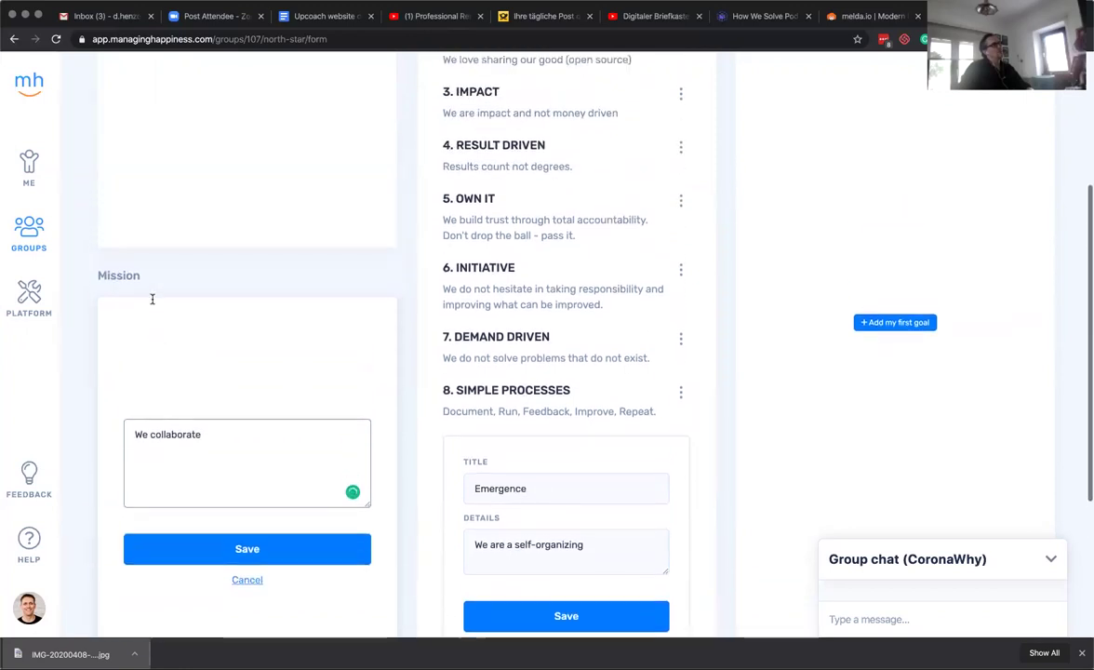
pyautogui.scroll(-1, 151, 298)
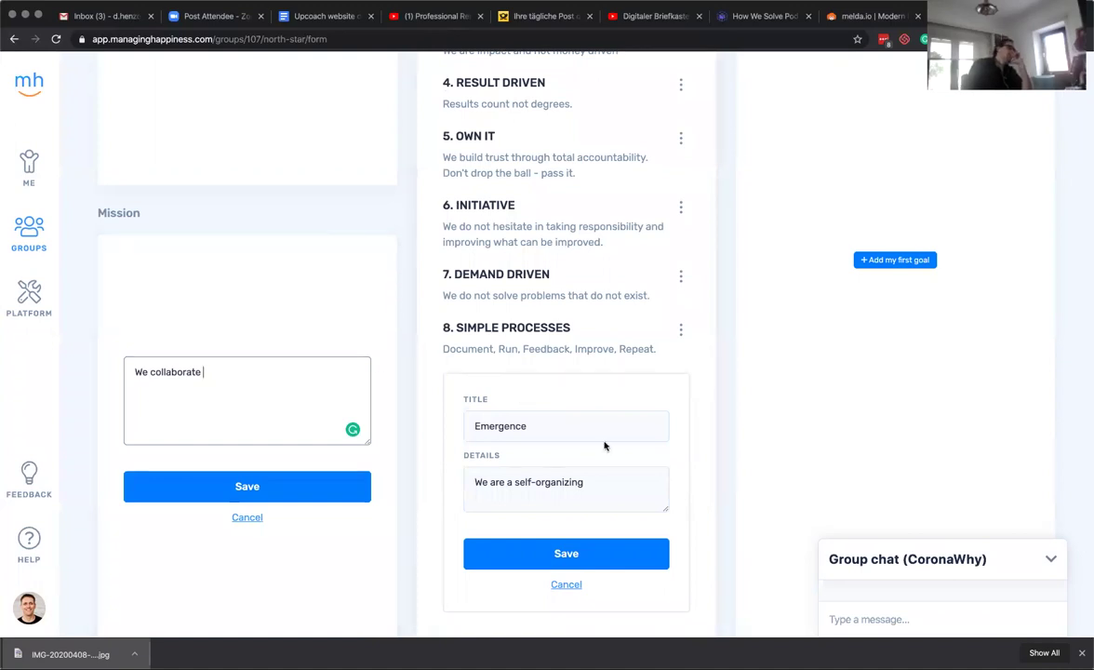
pyautogui.click(608, 479)
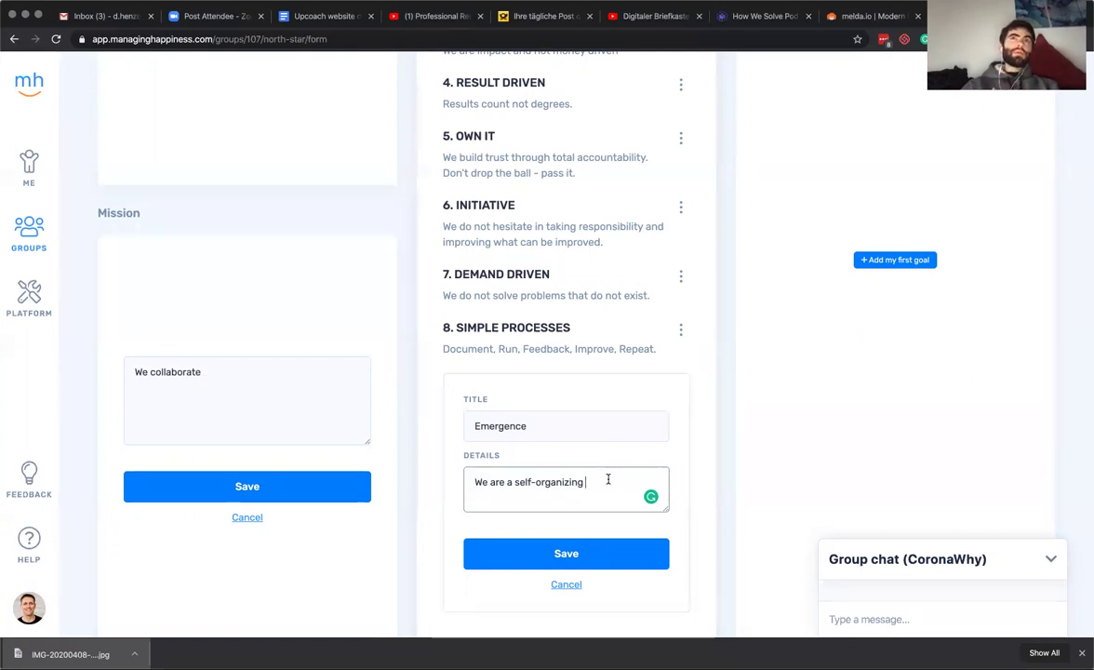
pyautogui.write('groups of')
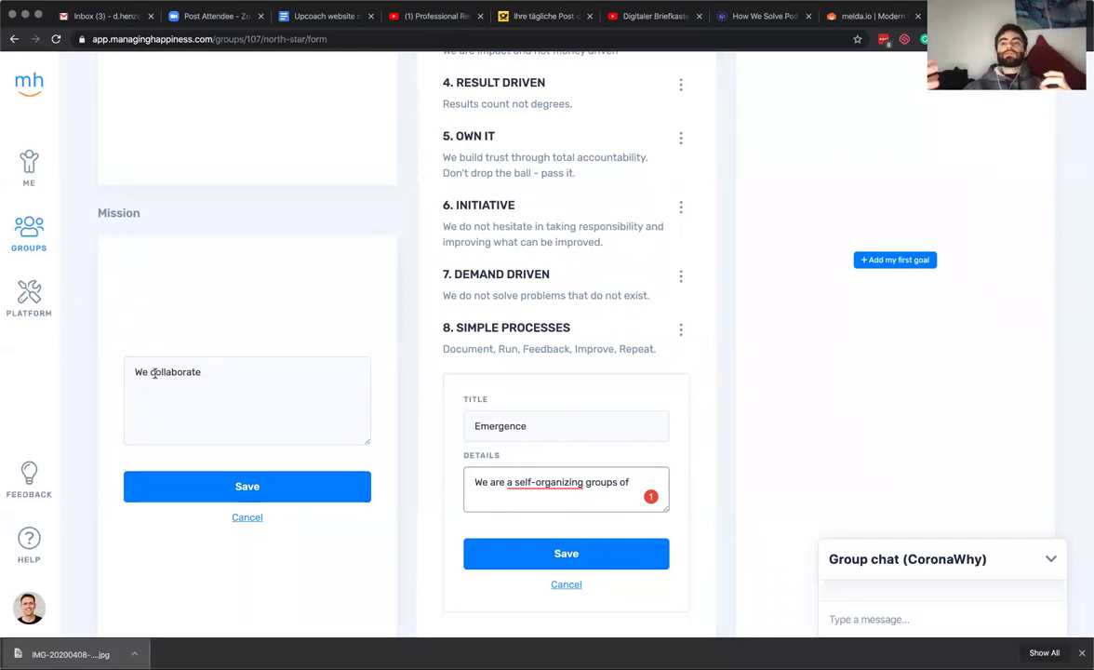
pyautogui.click(150, 371)
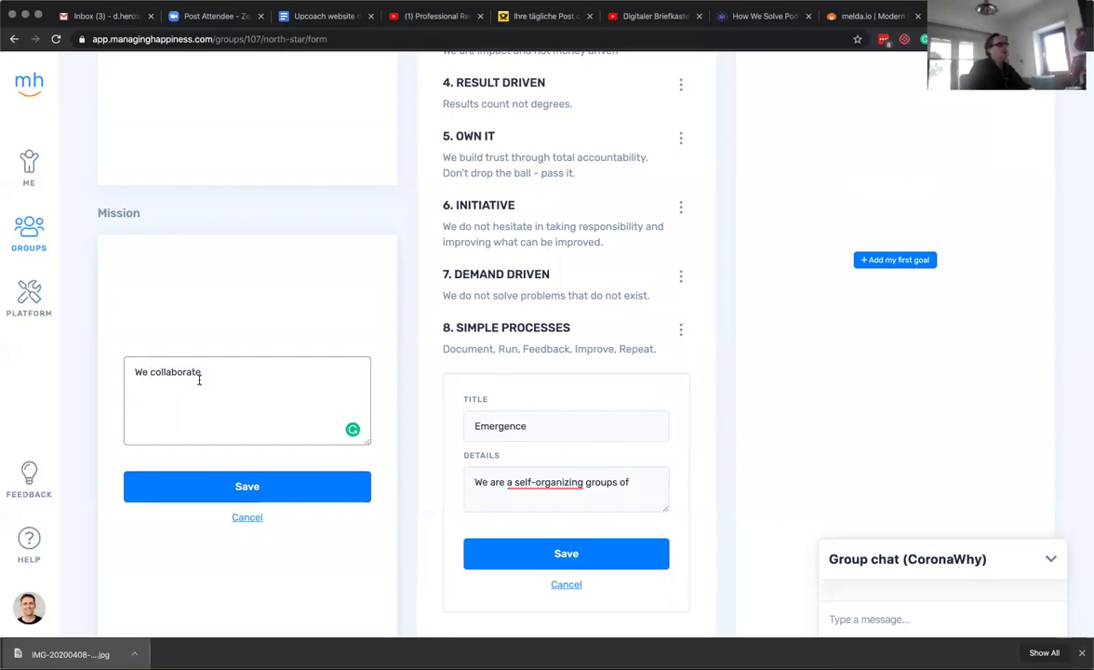
# Extend the mission with 'a collection of self-organized groups and collaborate to solve the worlds biggest problems through data'.
pyautogui.write('a collect')
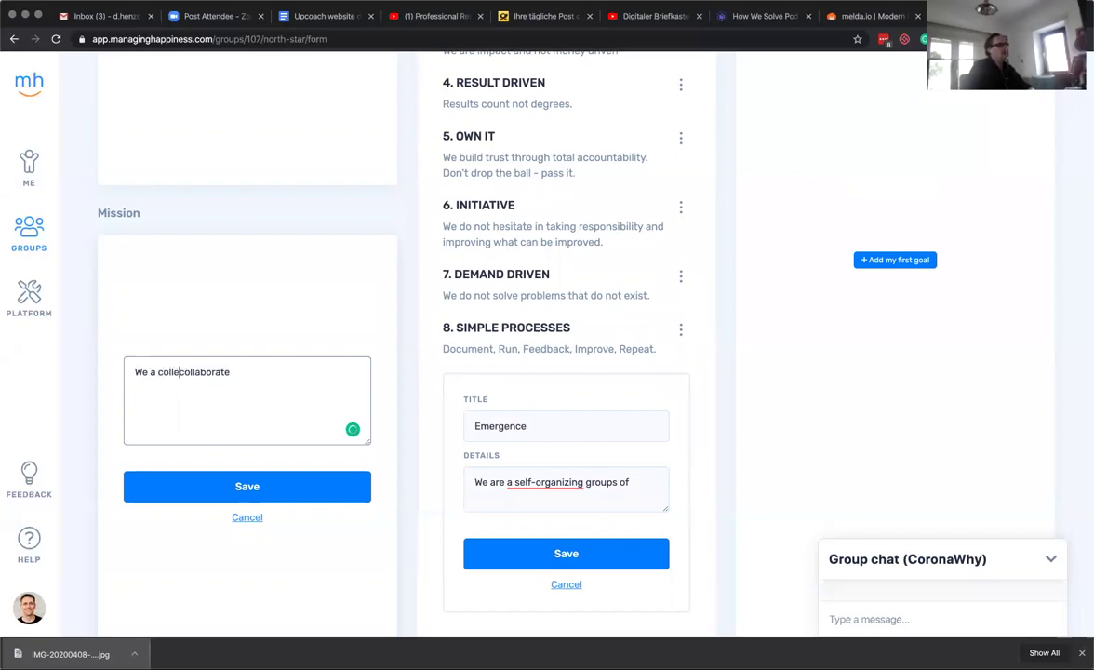
pyautogui.write('ion of')
pyautogui.write('self')
pyautogui.write('-or')
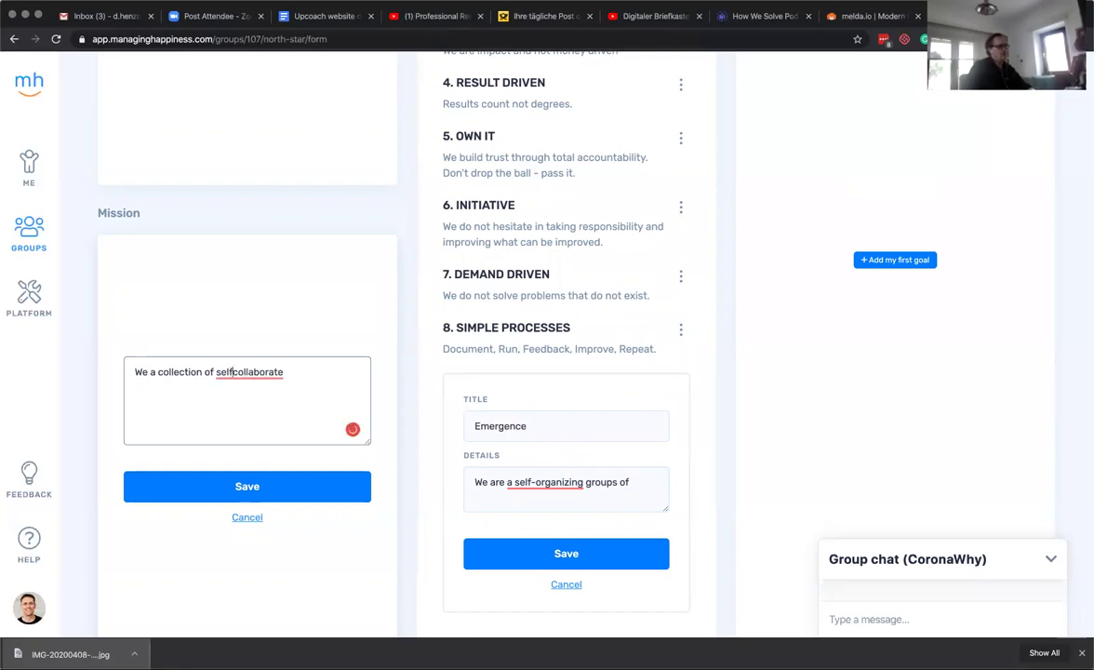
pyautogui.write('ganiz')
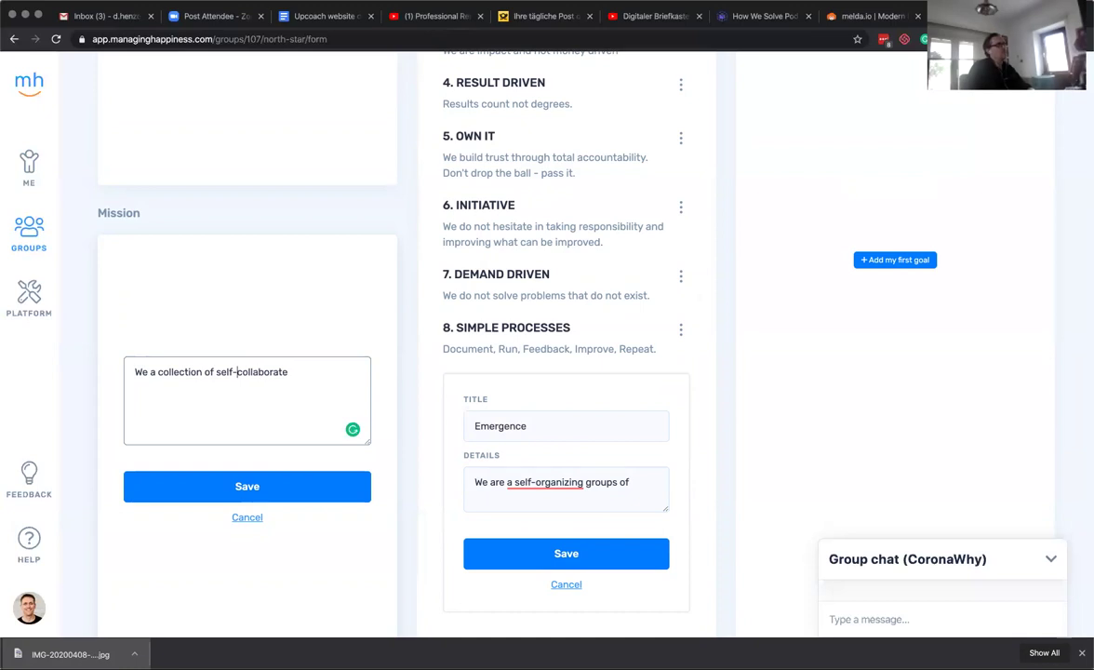
pyautogui.write('ed gro')
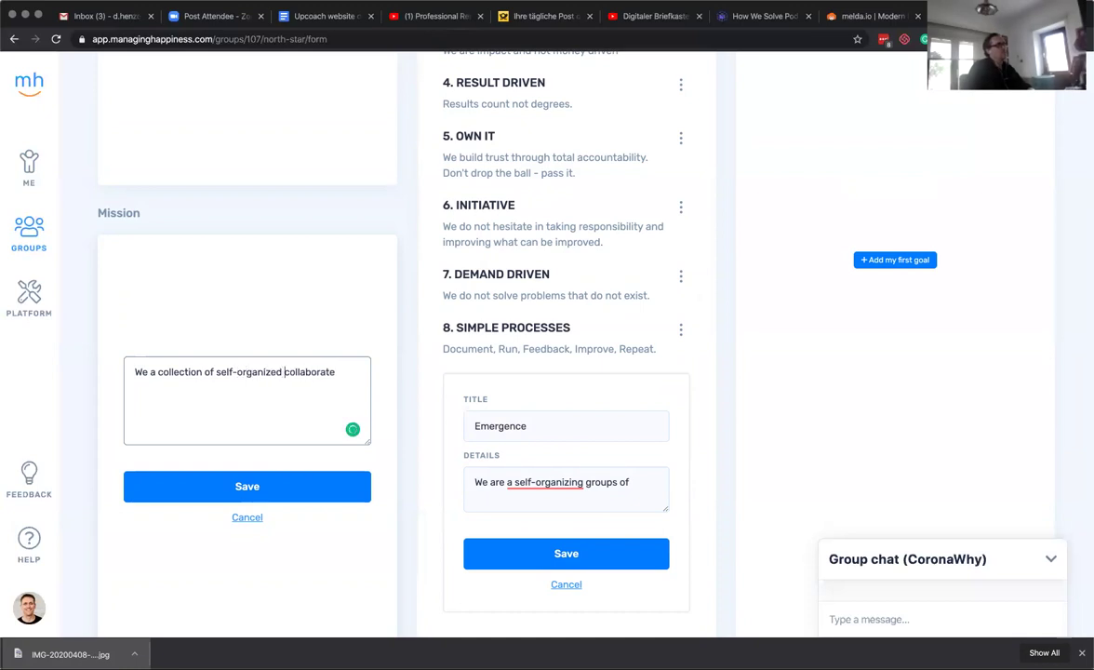
pyautogui.write('us')
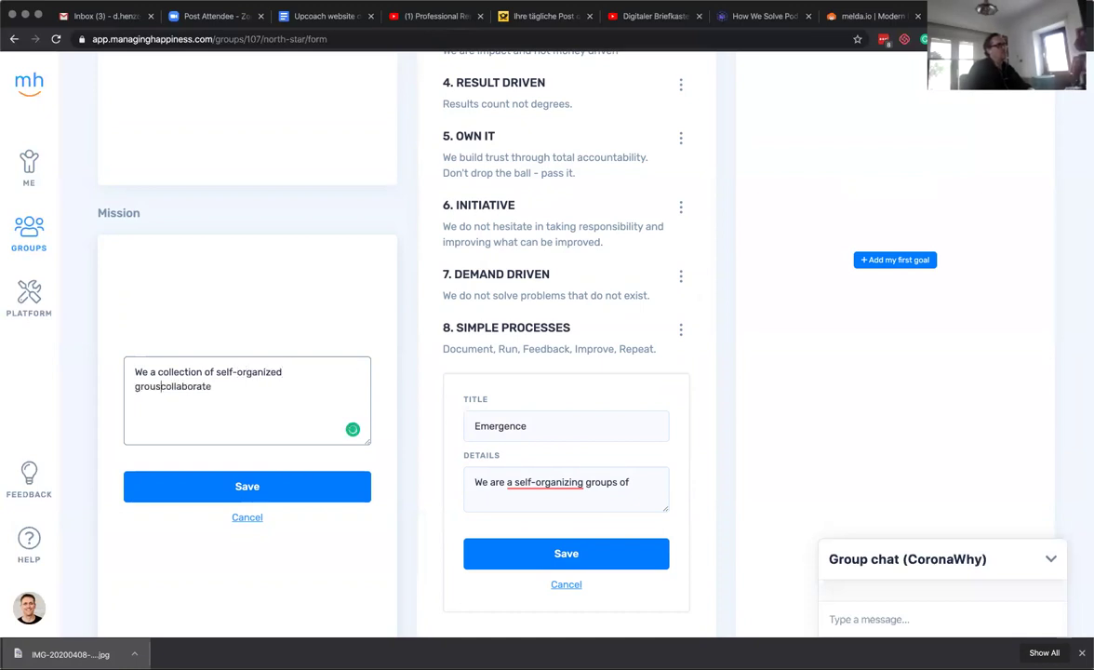
pyautogui.press('BackSpace')
pyautogui.write('ps ')
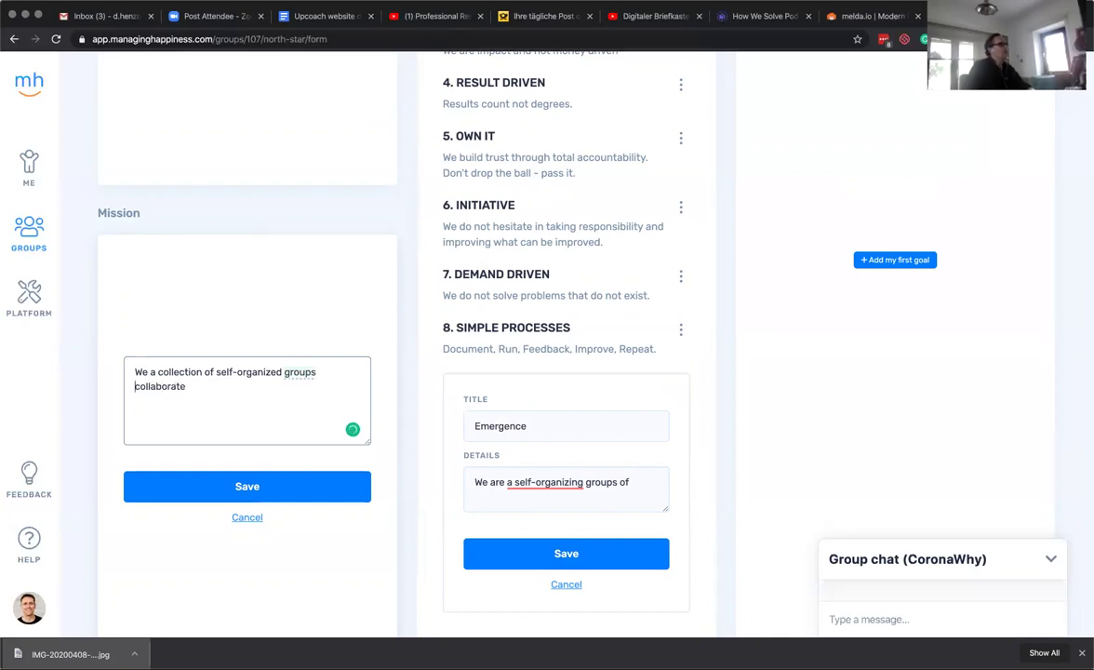
pyautogui.write('and collaborate ')
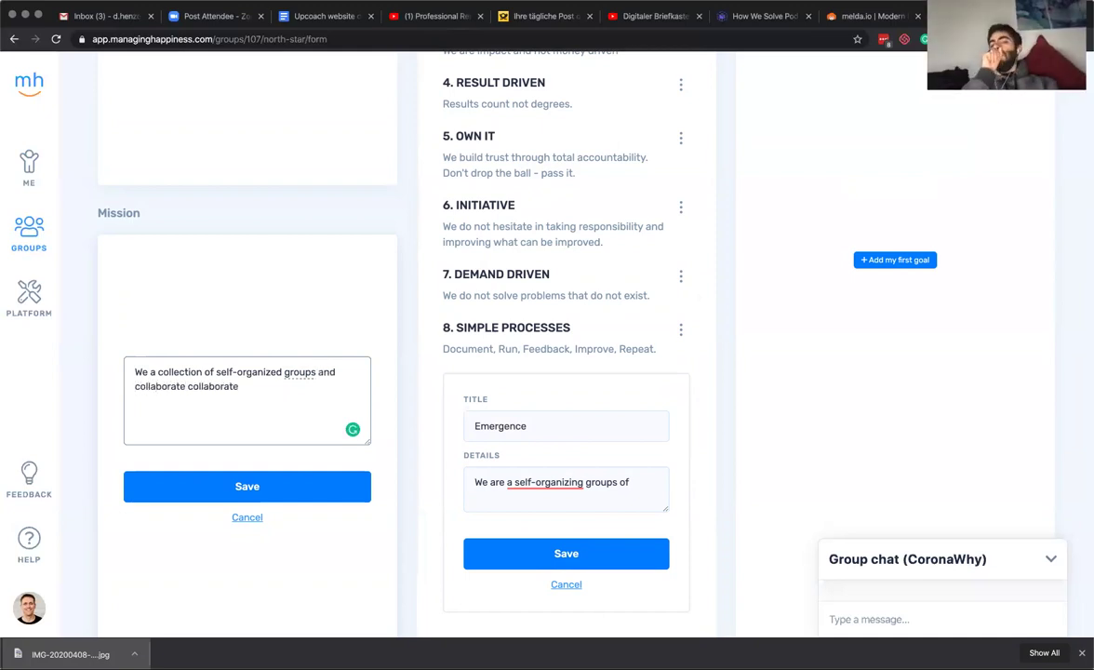
pyautogui.write('to solve ')
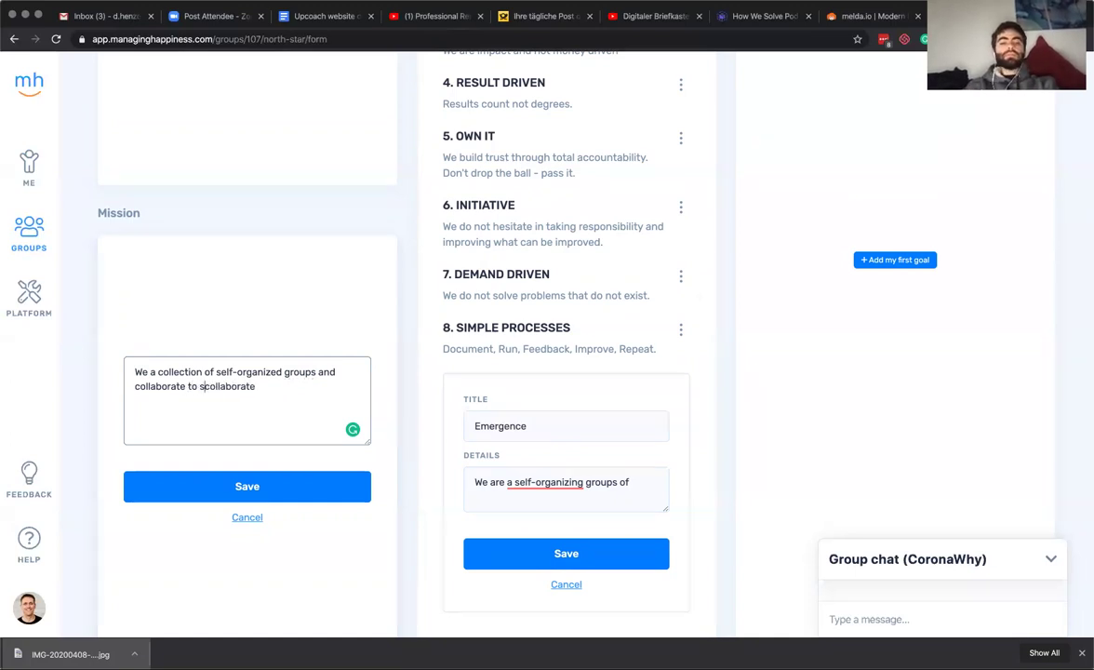
pyautogui.write('the worlds big')
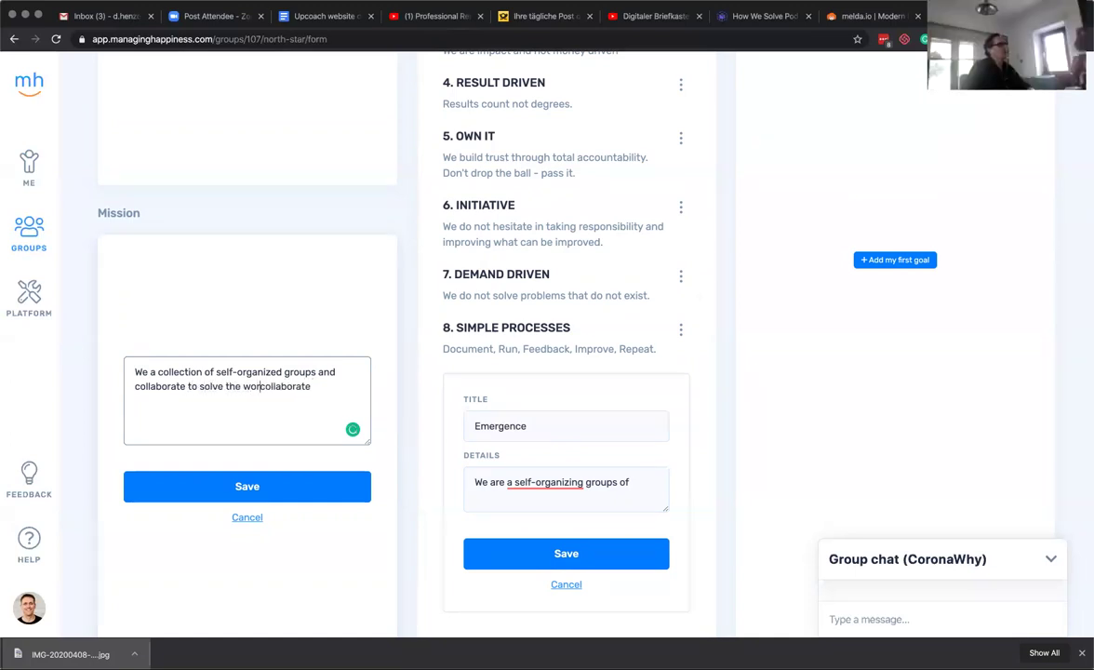
pyautogui.write('gest probl')
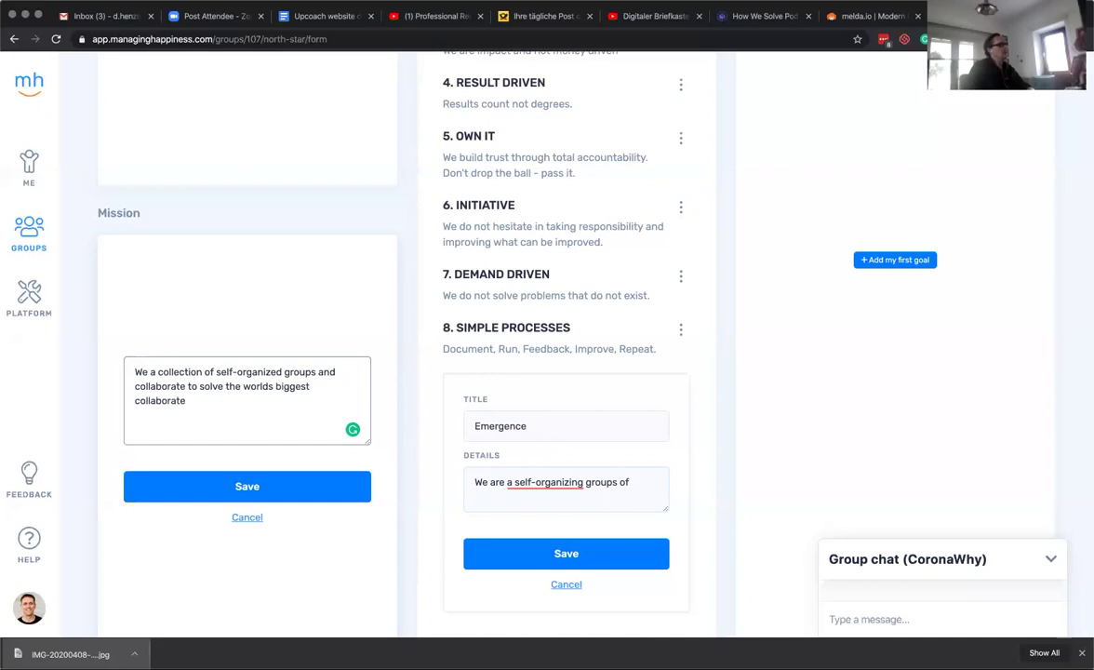
pyautogui.write('ems through ')
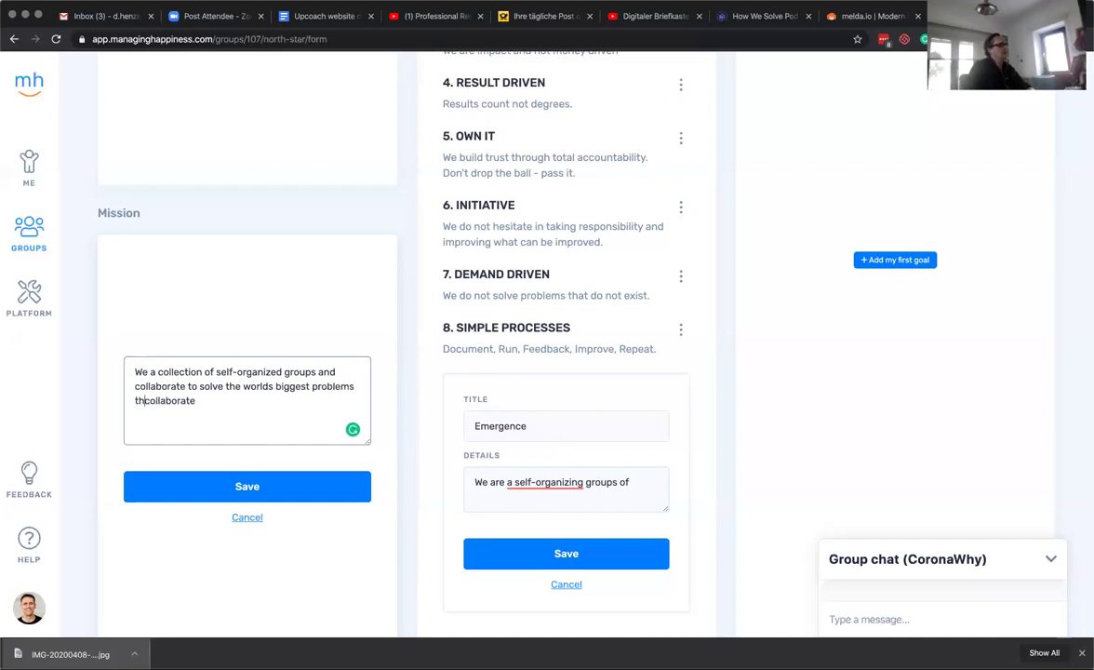
pyautogui.write('data')
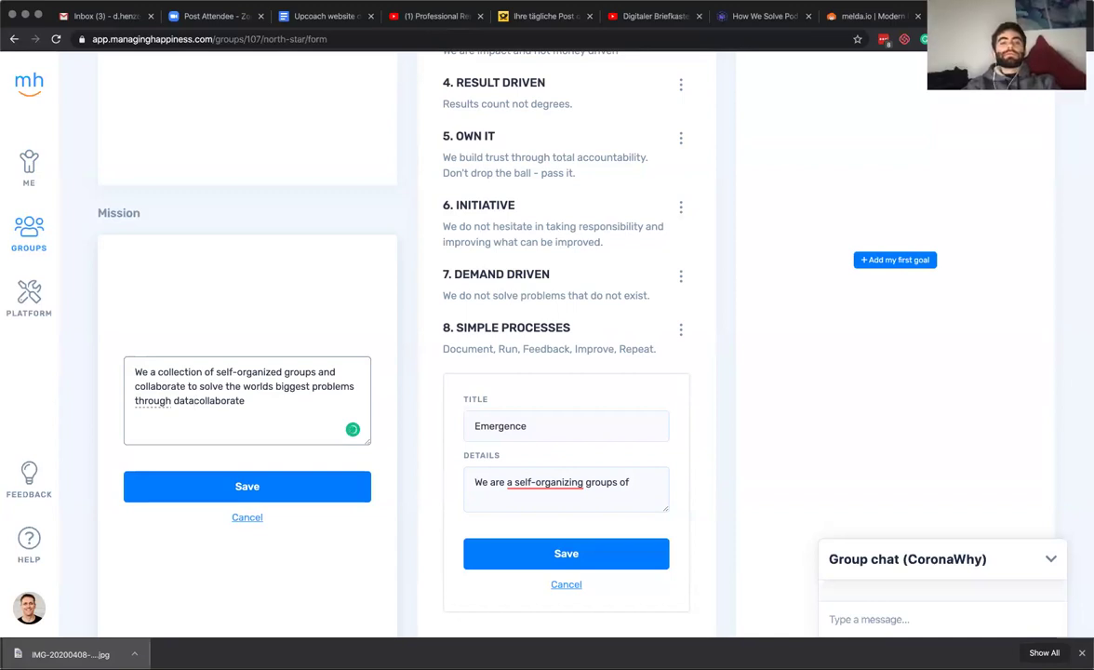
# Remove the trailing 'collaborate', end with a period, and correct 'worlds' to 'world's'.
pyautogui.hotkey('shift', 'End')
pyautogui.press('BackSpace')
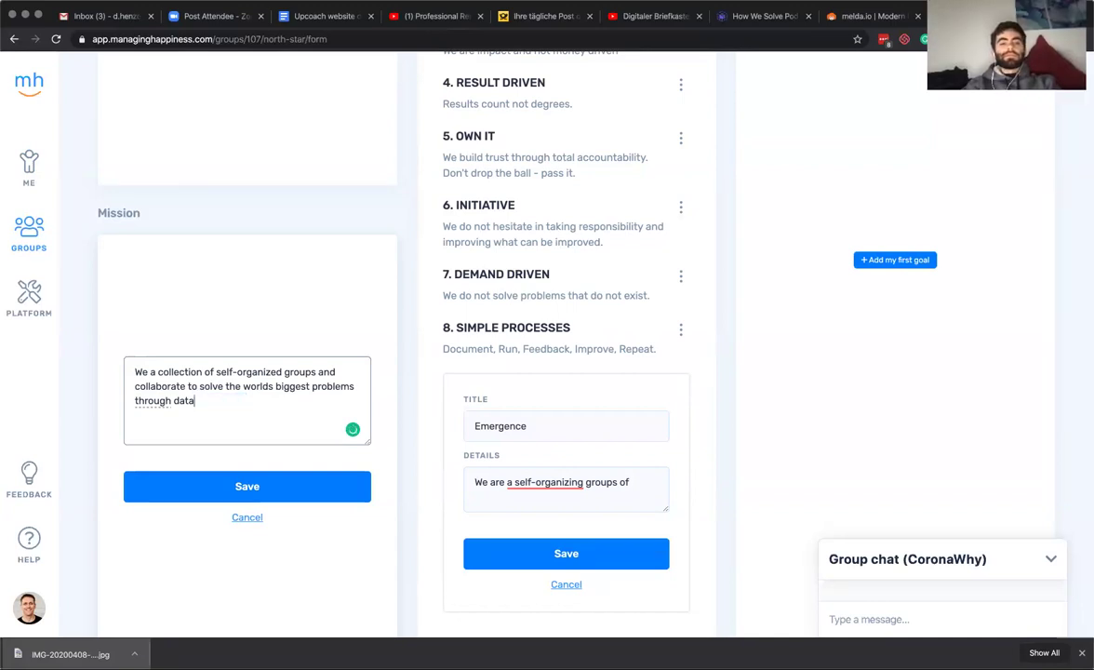
pyautogui.write('.')
pyautogui.moveTo(149, 402)
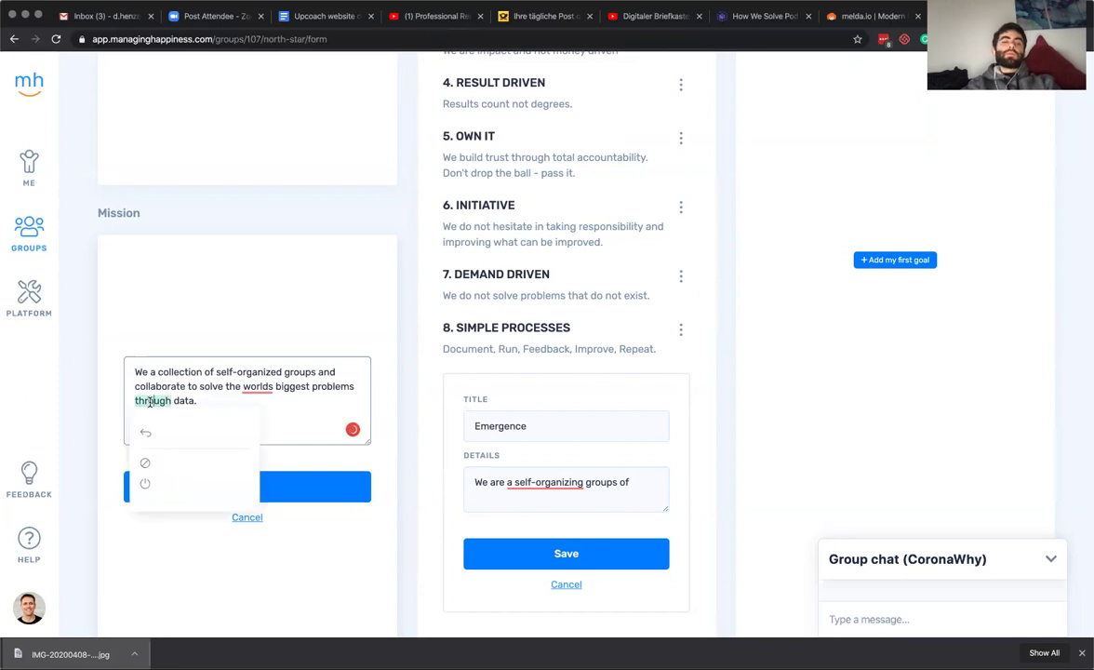
pyautogui.moveTo(267, 390)
pyautogui.click(270, 421)
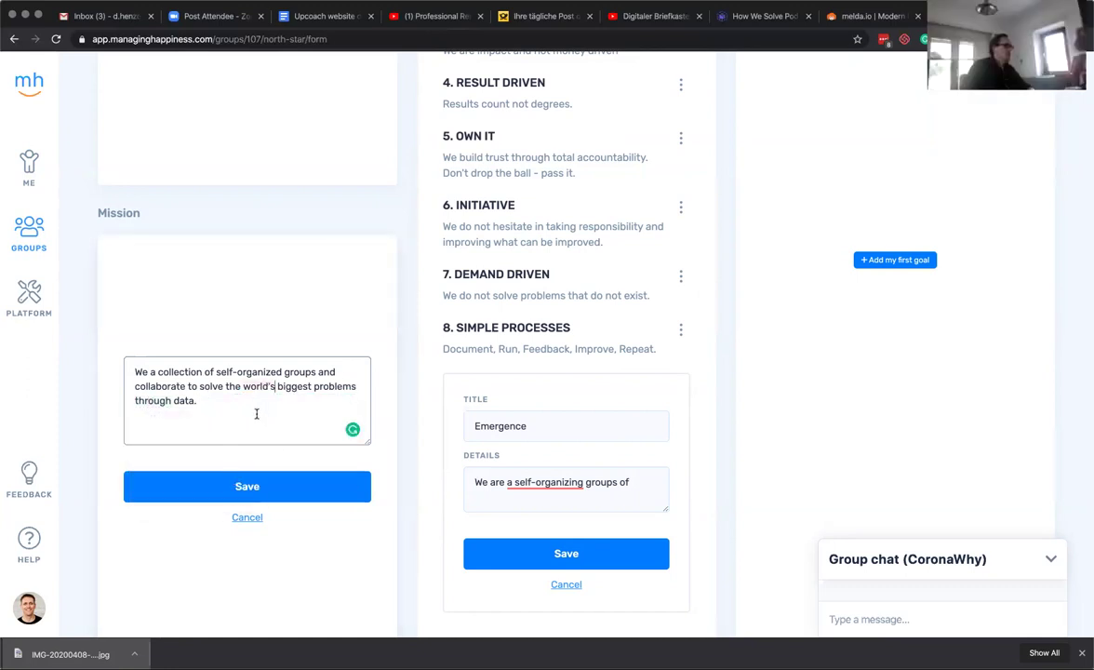
# Change 'collection' to 'collective' in the mission draft.
pyautogui.scroll(5, 257, 410)
pyautogui.scroll(-5, 260, 346)
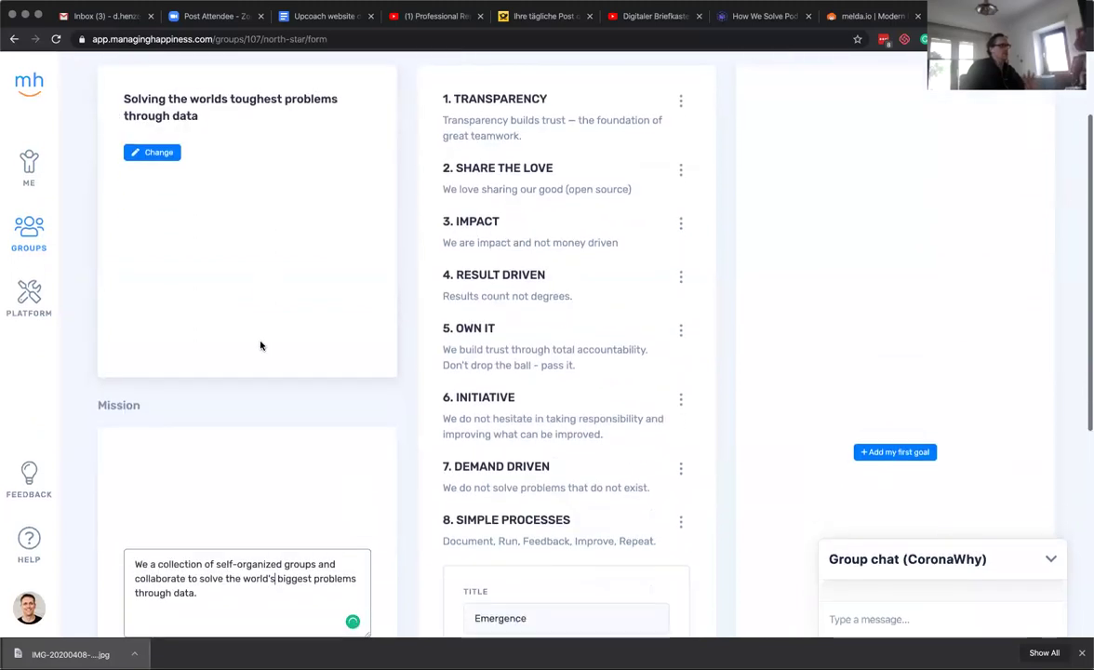
pyautogui.scroll(3, 262, 344)
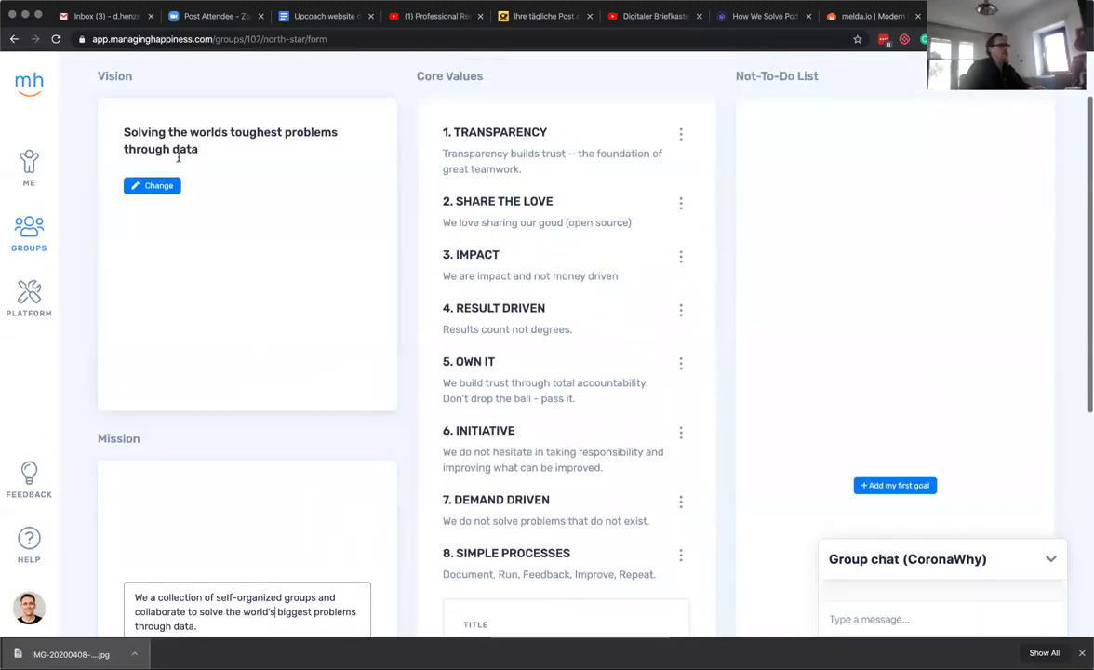
pyautogui.scroll(-2, 232, 244)
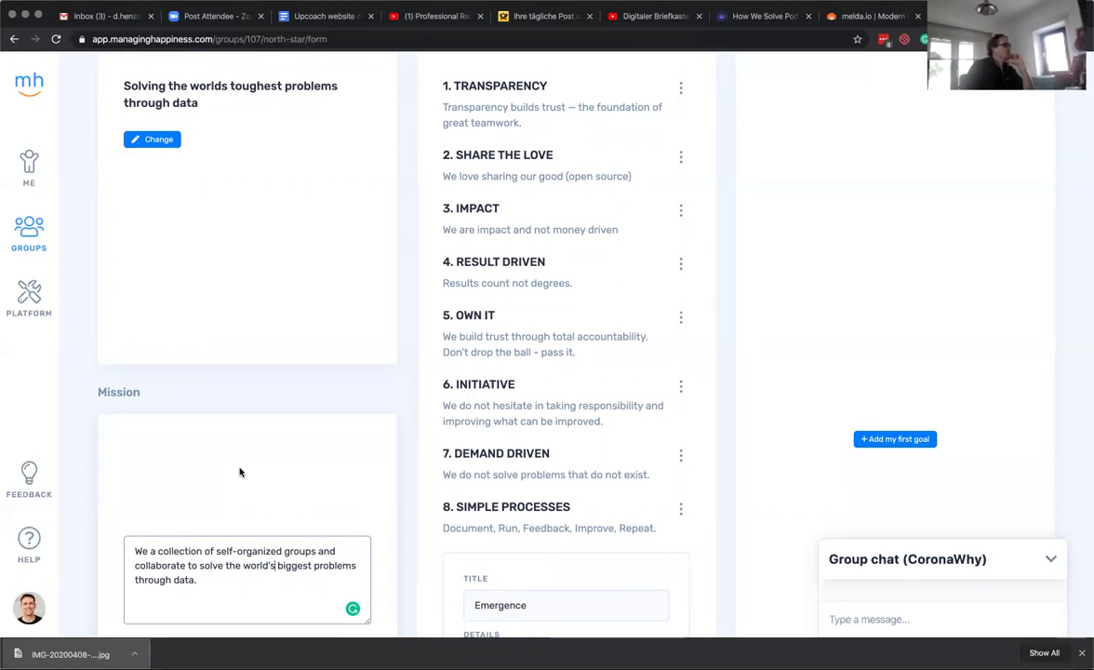
pyautogui.doubleClick(183, 549)
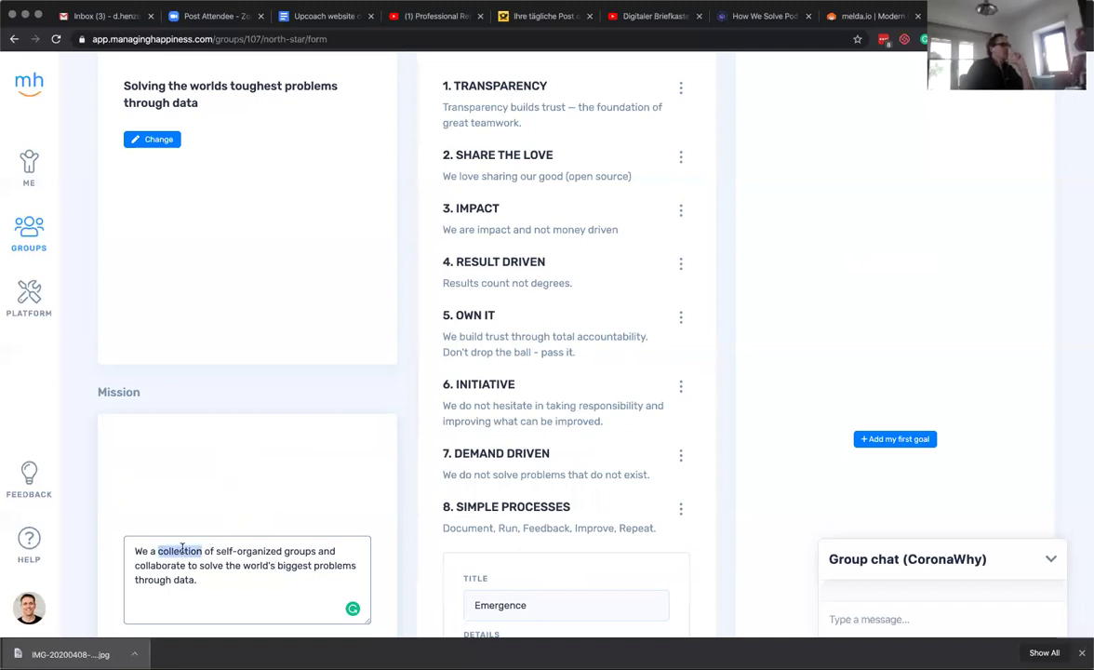
pyautogui.write('collective')
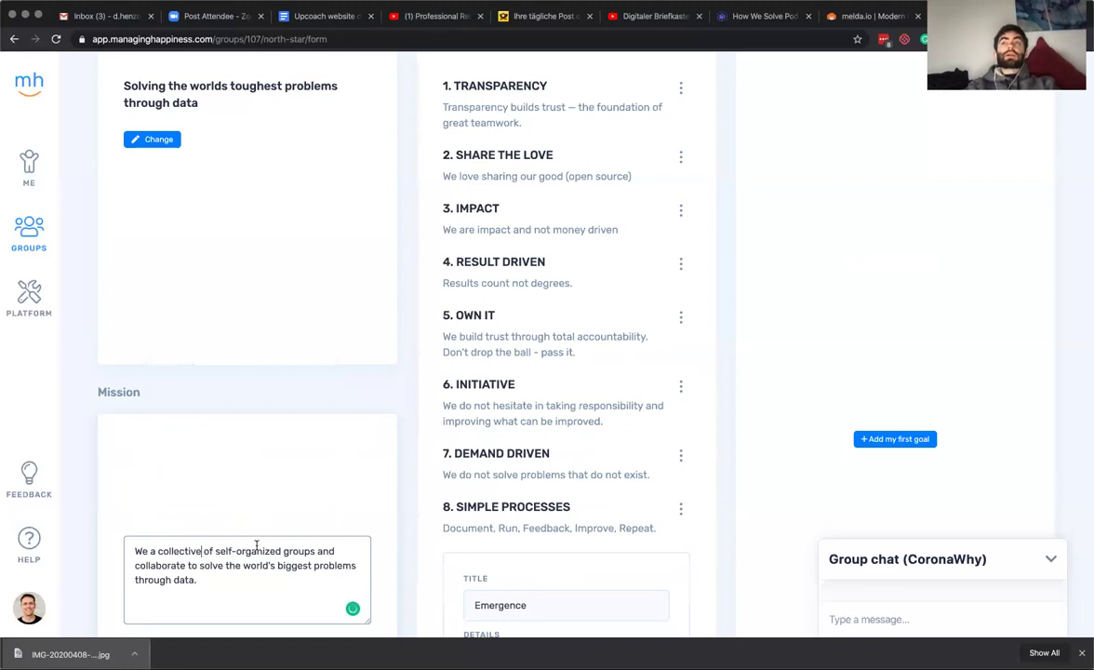
pyautogui.moveTo(297, 550)
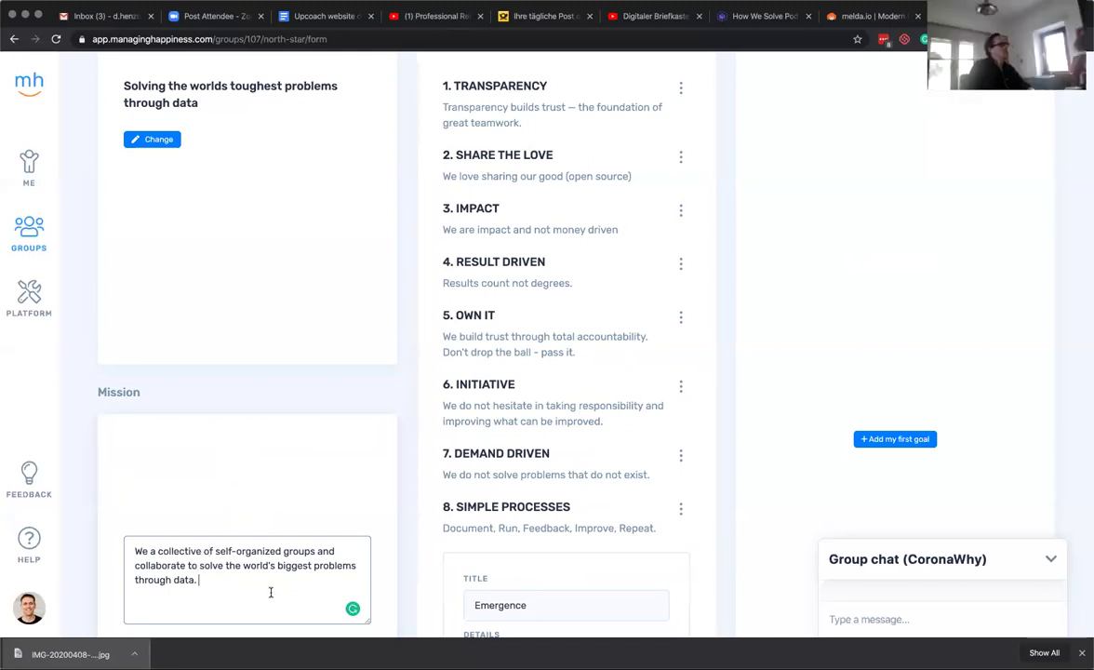
# Add a new mission paragraph: 'Collective intelligence of self-organized groups that solve the world's biggest problems through data'.
pyautogui.press('Return')
pyautogui.press('Return')
pyautogui.write('Col')
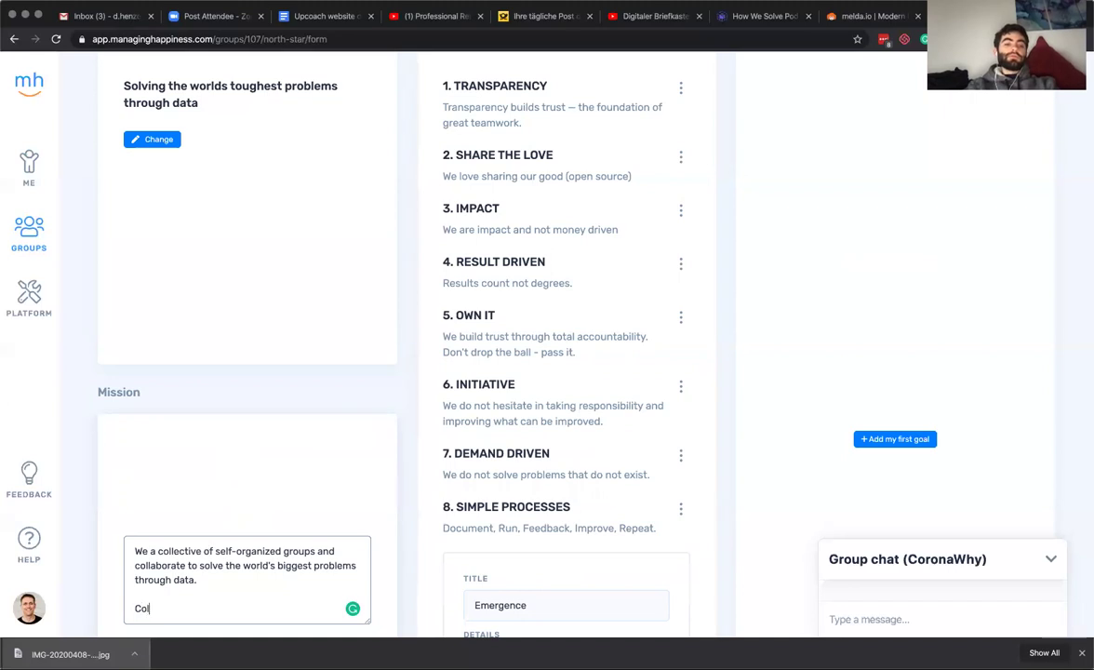
pyautogui.write('lective intelligence ')
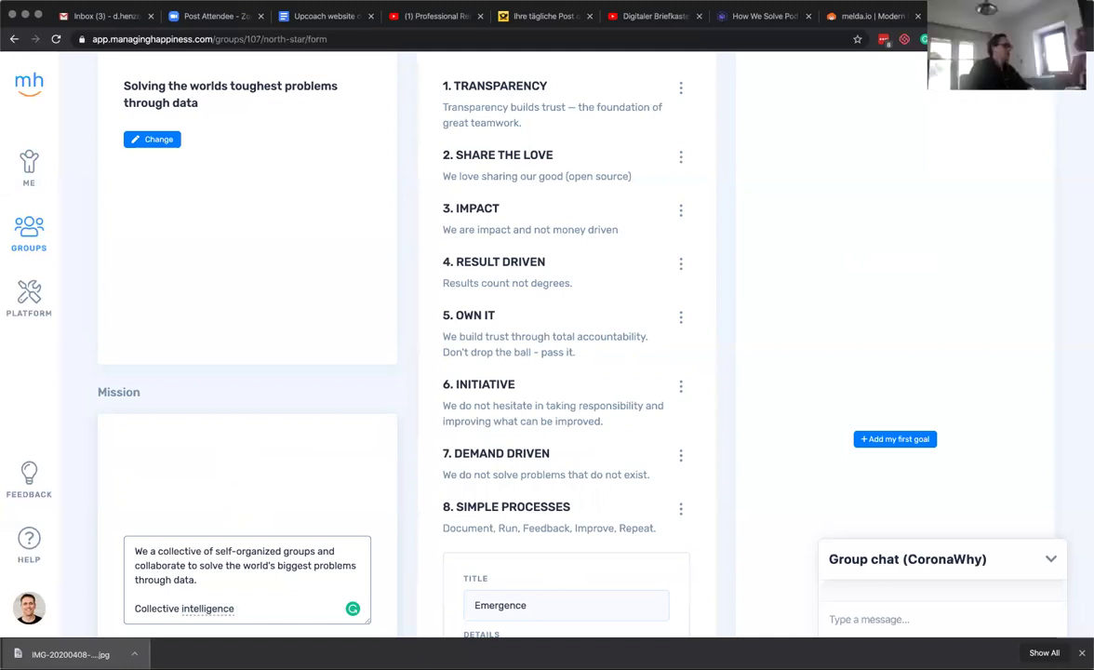
pyautogui.write('of self')
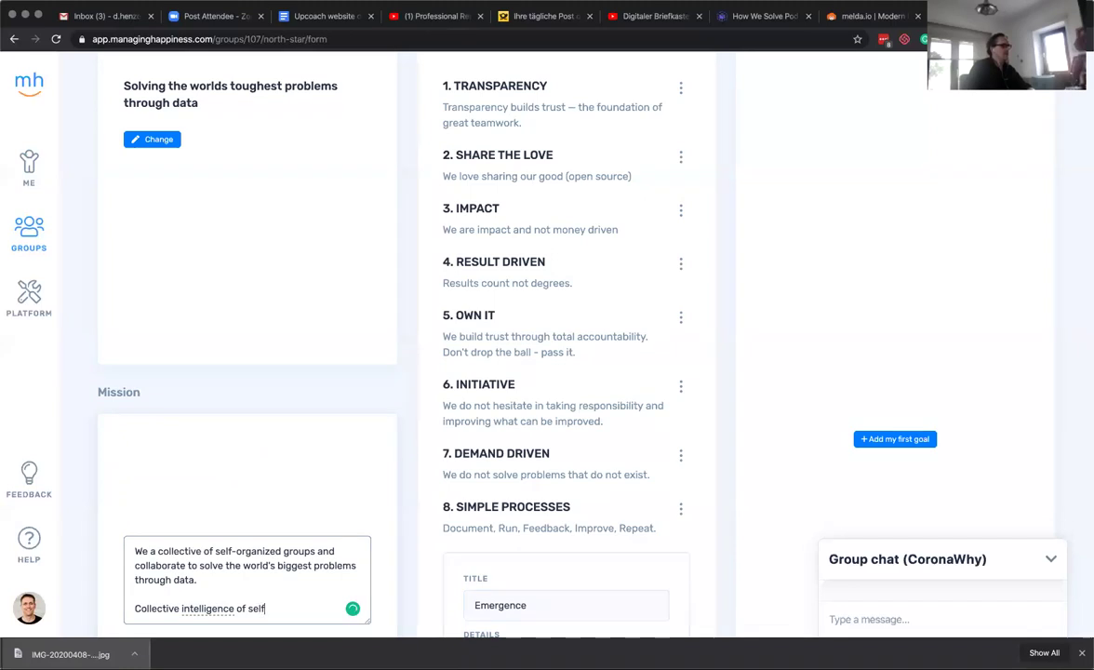
pyautogui.write('-organzied groups ')
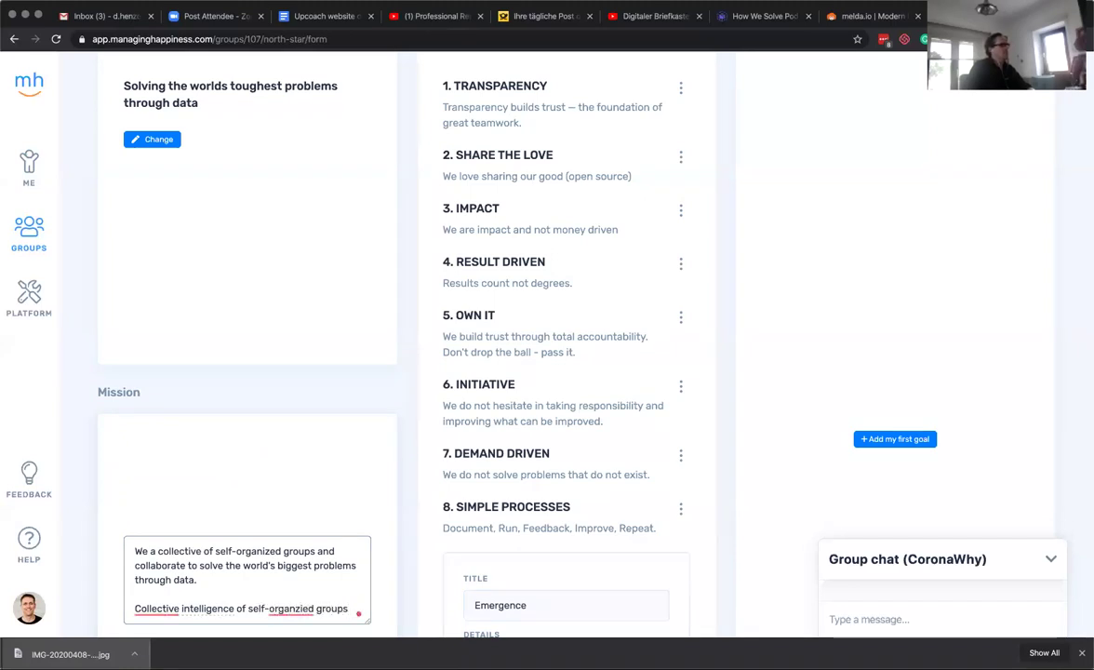
pyautogui.write('that solve the worlds biggest problem')
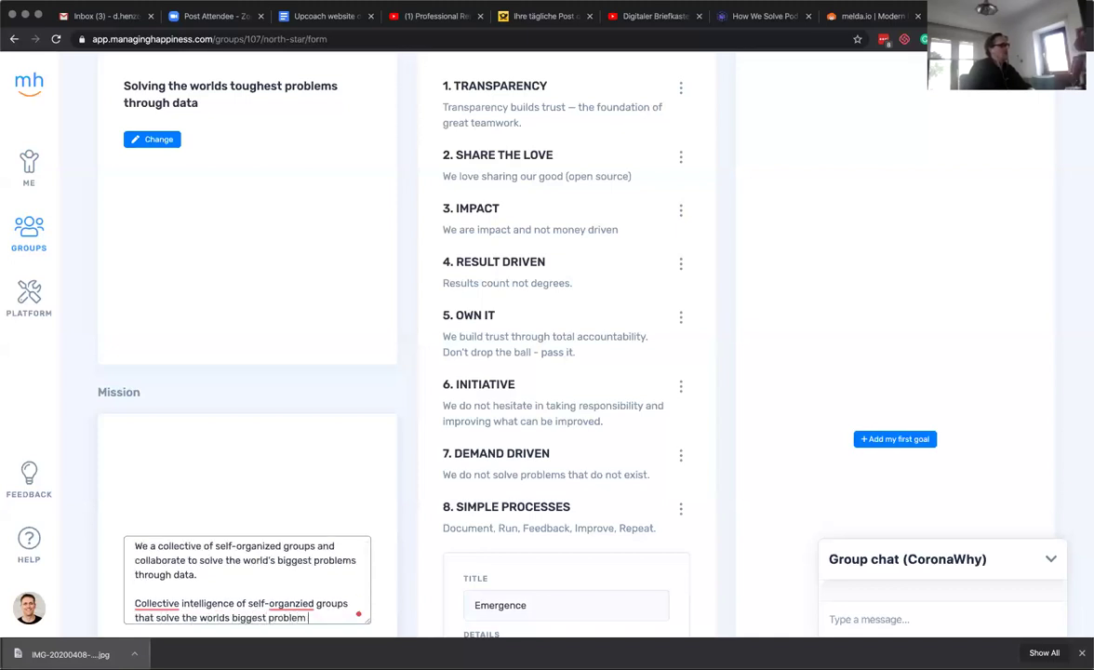
pyautogui.write('s through data.')
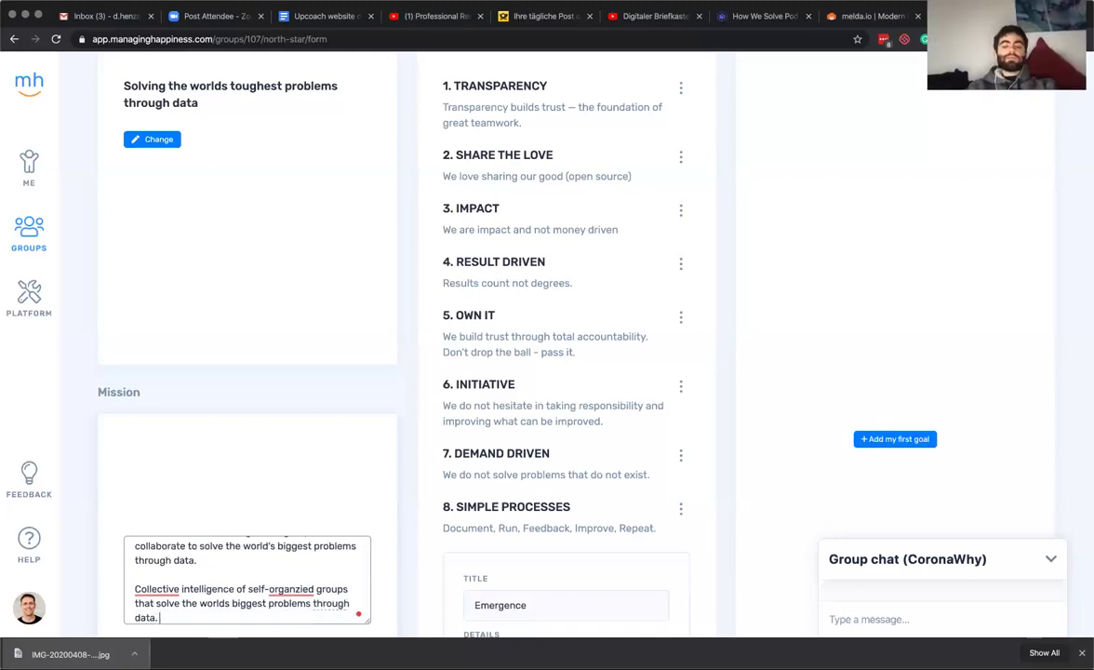
pyautogui.moveTo(206, 590)
pyautogui.moveTo(157, 593)
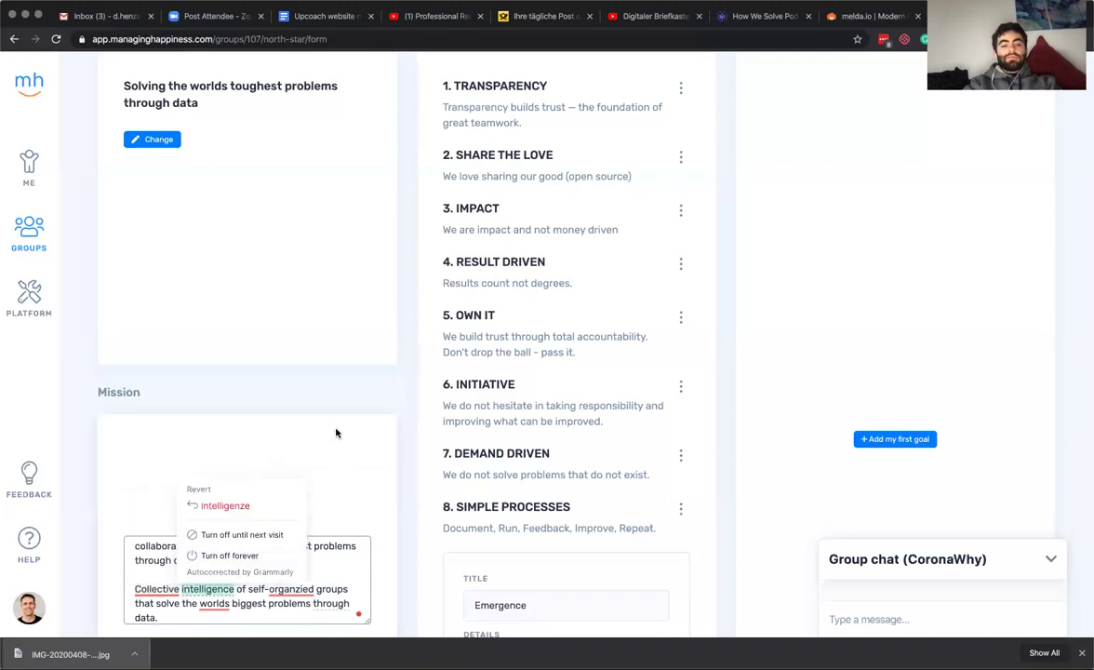
# Begin the second paragraph with 'We are a collective' and accept the 'organized' and 'world's' fixes.
pyautogui.scroll(1, 224, 539)
pyautogui.scroll(-2, 225, 536)
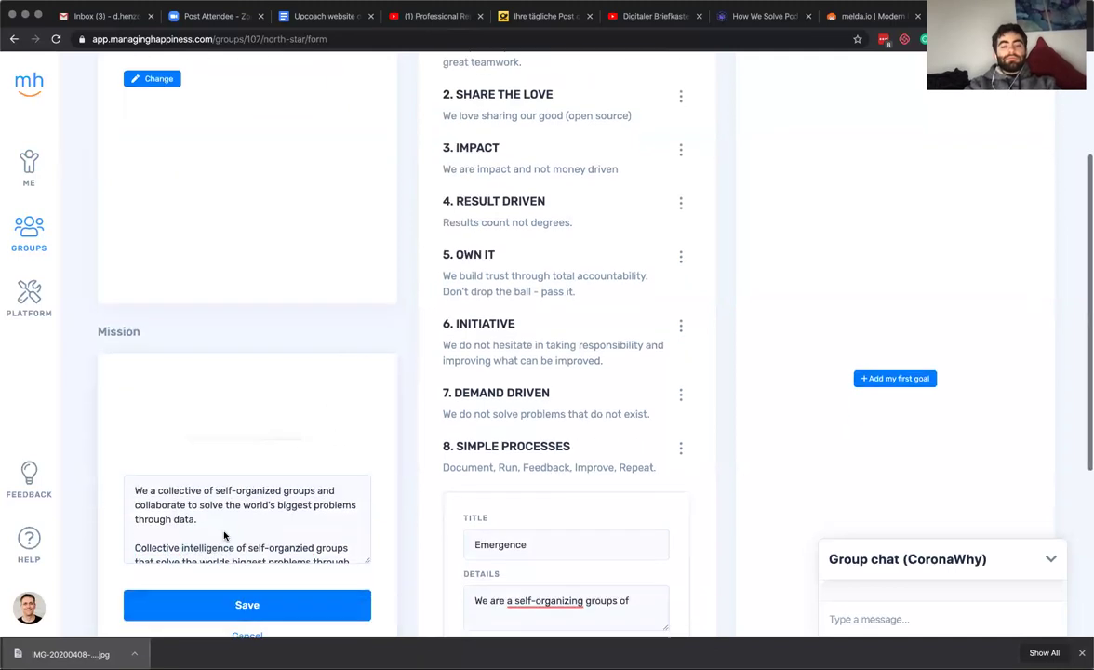
pyautogui.scroll(-1, 160, 503)
pyautogui.click(135, 519)
pyautogui.write('We ar a')
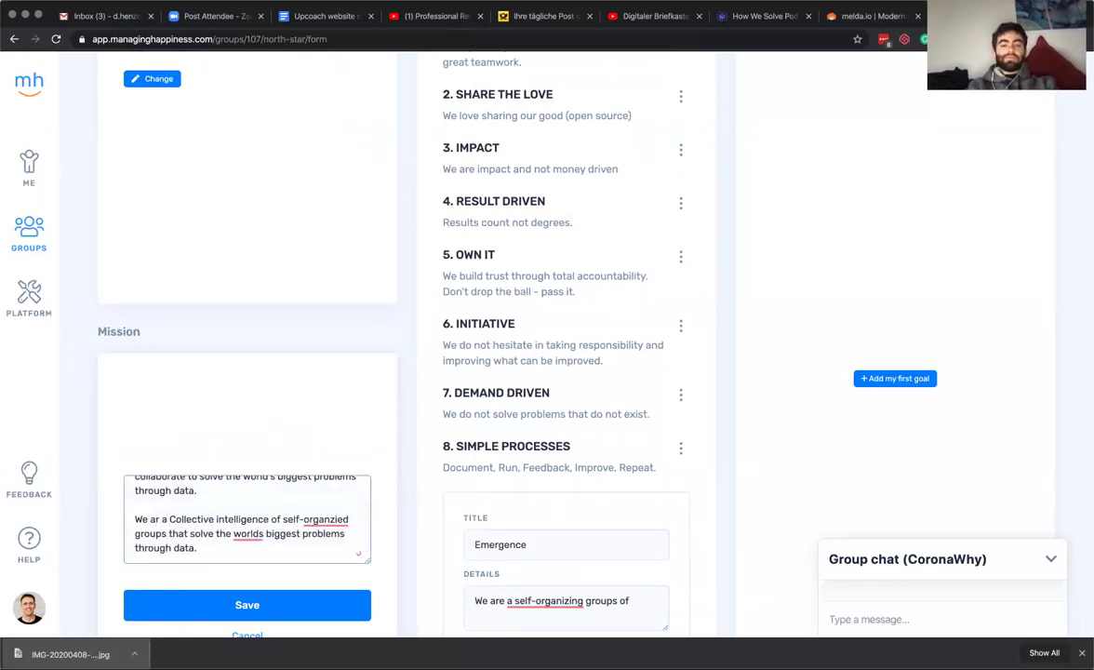
pyautogui.press('Delete')
pyautogui.write('c')
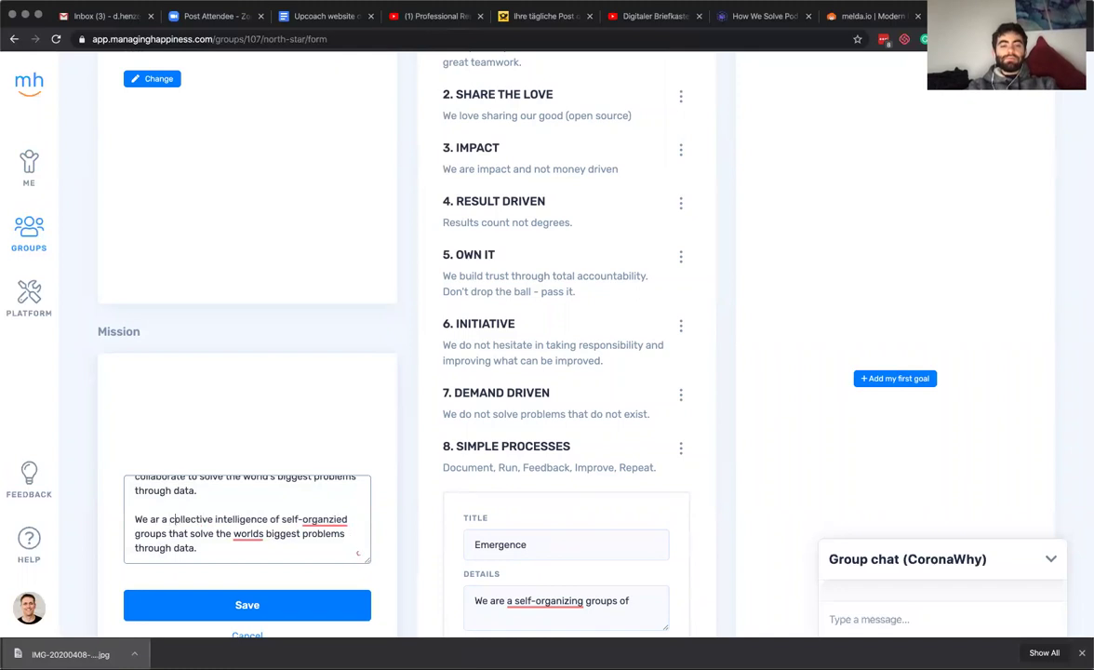
pyautogui.moveTo(327, 519)
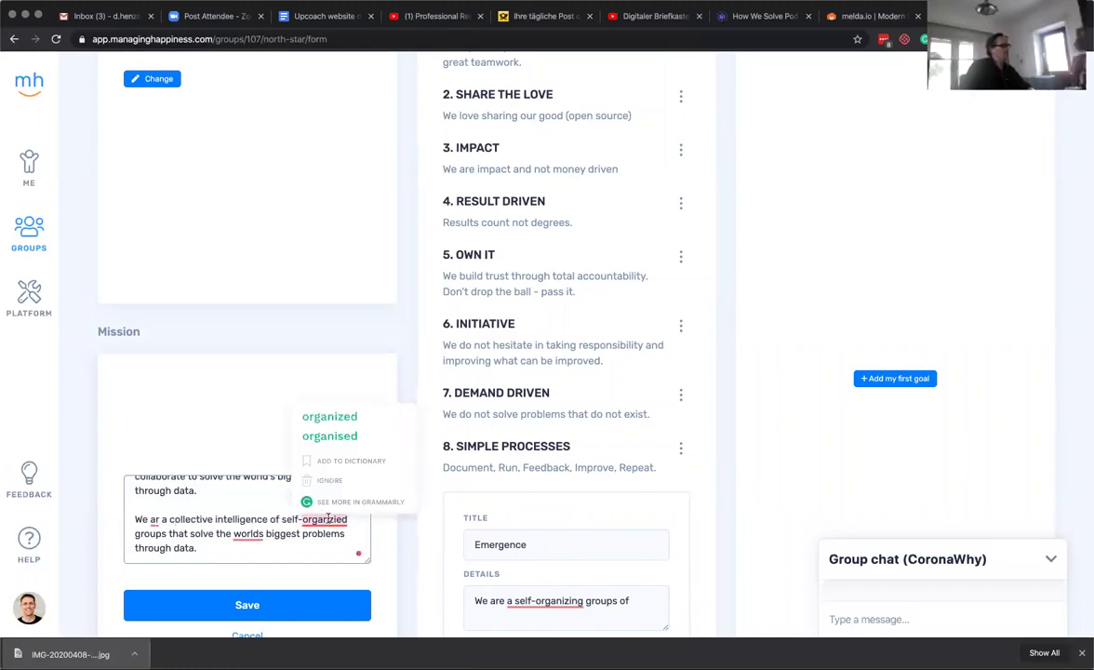
pyautogui.click(328, 415)
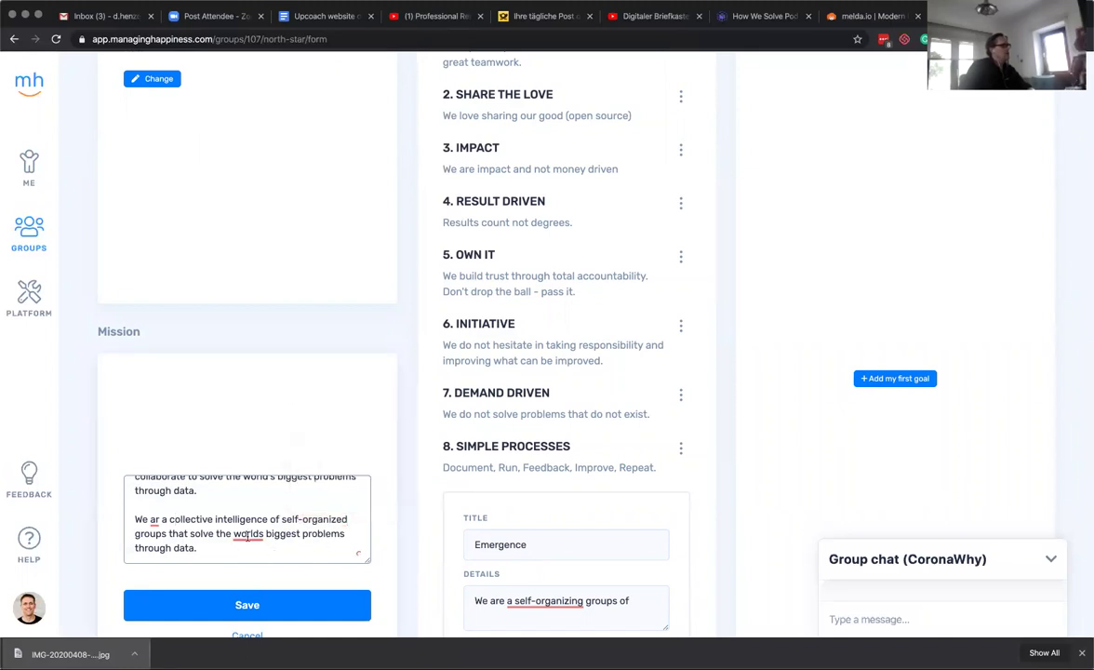
pyautogui.moveTo(246, 535)
pyautogui.click(266, 469)
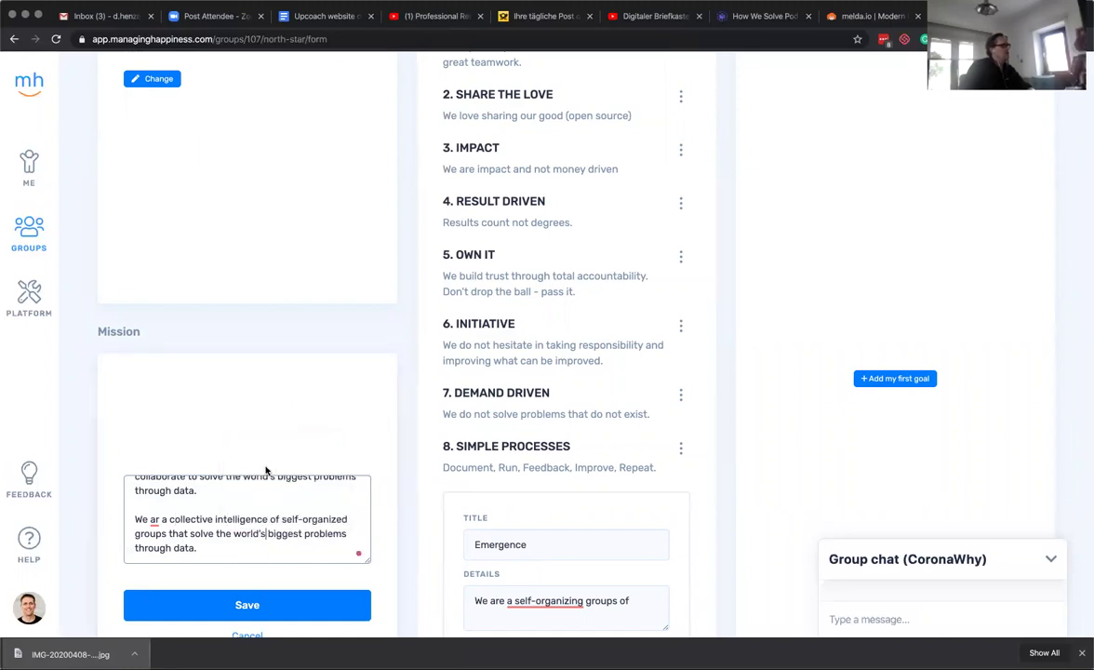
# Correct 'ar' to 'are' and delete the old first paragraph, leaving only the collective-intelligence sentence.
pyautogui.doubleClick(186, 548)
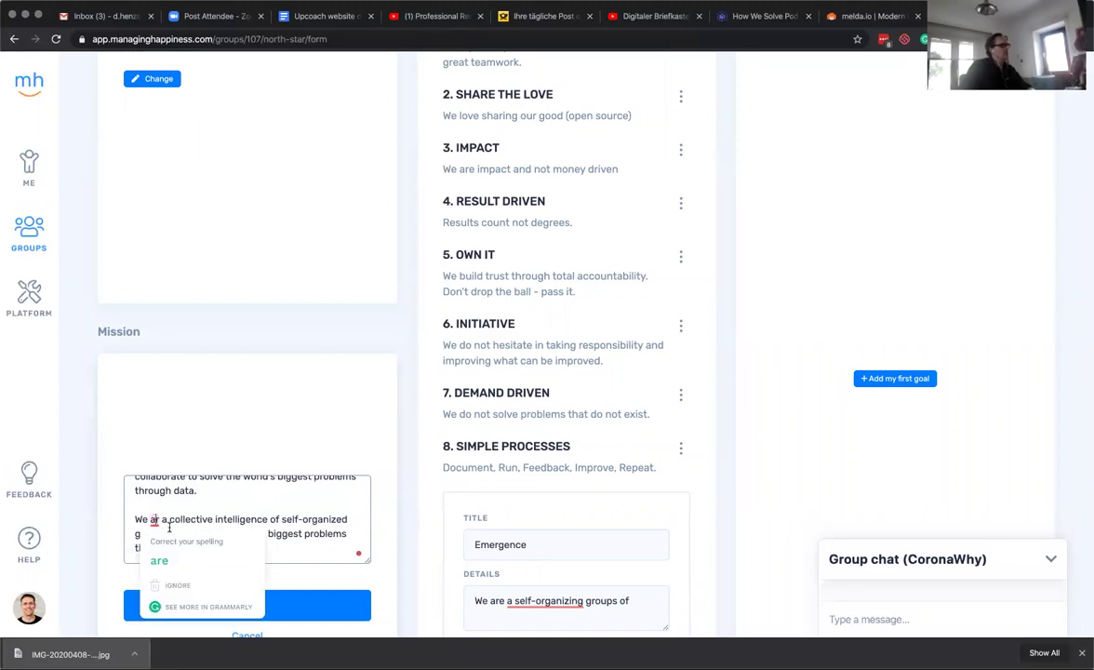
pyautogui.click(167, 519)
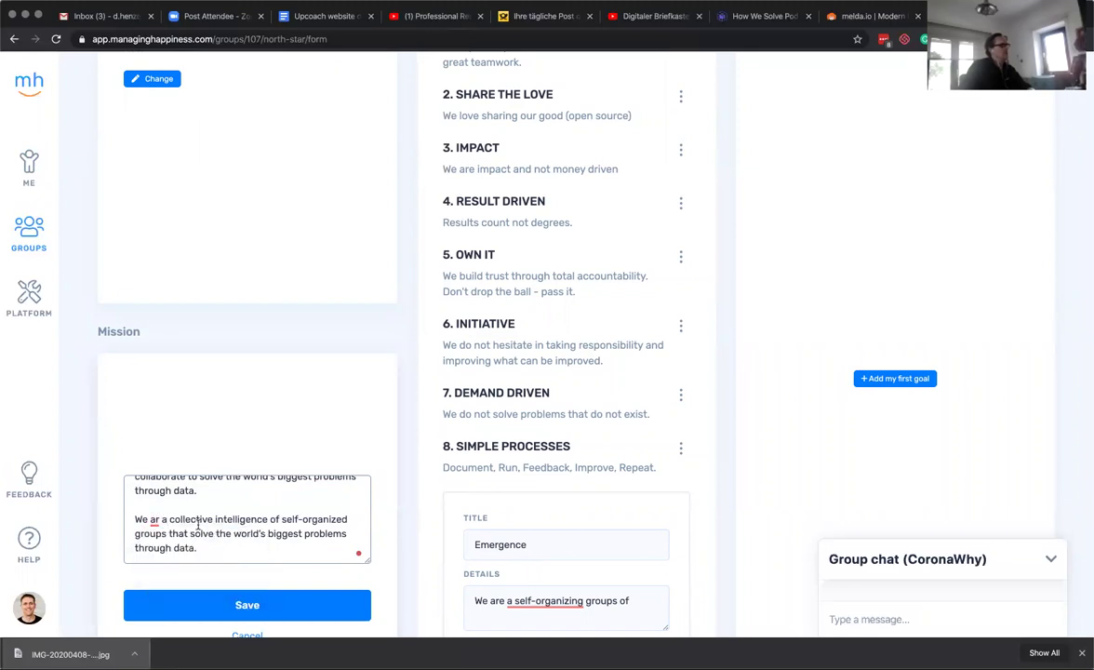
pyautogui.click(158, 519)
pyautogui.write('e')
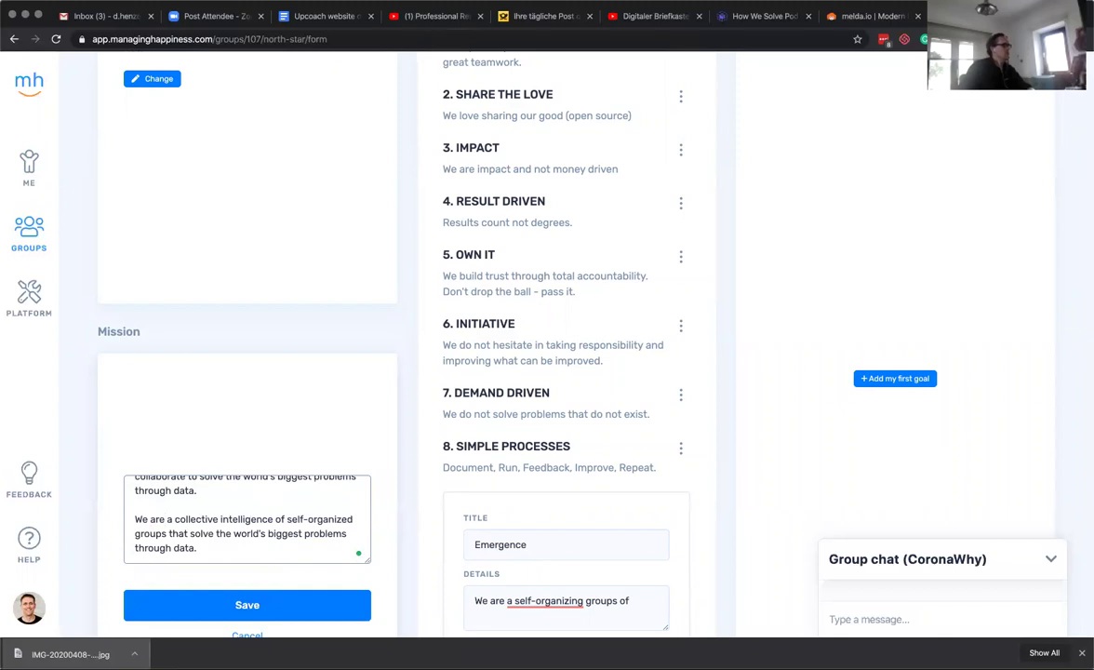
pyautogui.click(197, 490)
pyautogui.scroll(1, 185, 478)
pyautogui.keyDown('shift'); pyautogui.click(128, 491); pyautogui.keyUp('shift')
pyautogui.press('Delete')
pyautogui.press('Delete')
pyautogui.press('Delete')
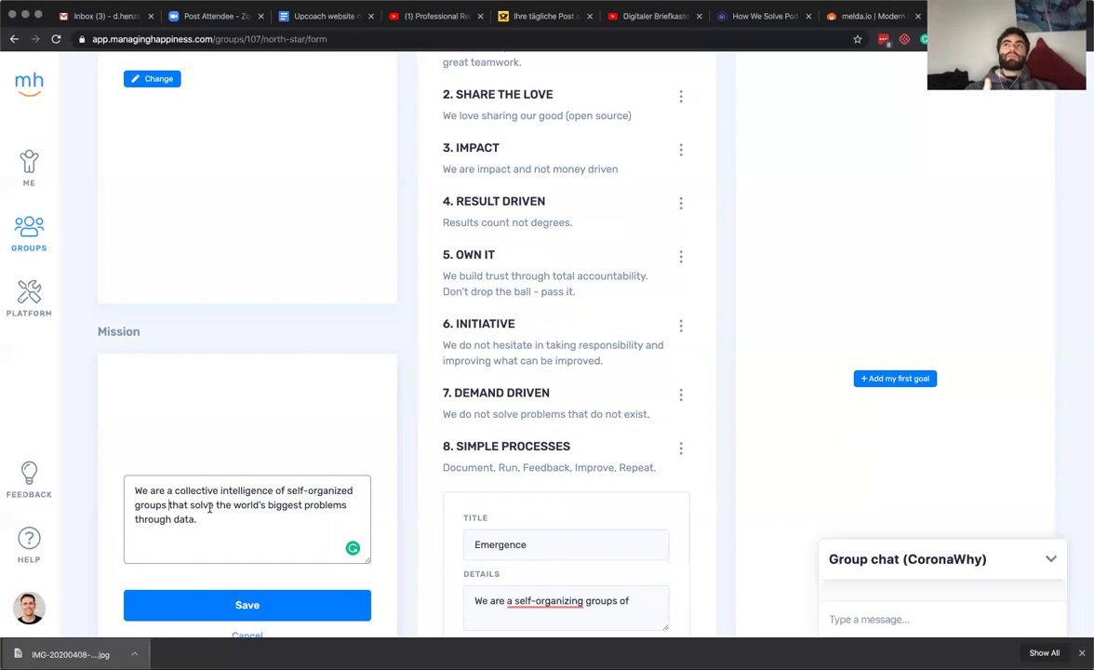
pyautogui.press('super+a')
pyautogui.press('super+c')
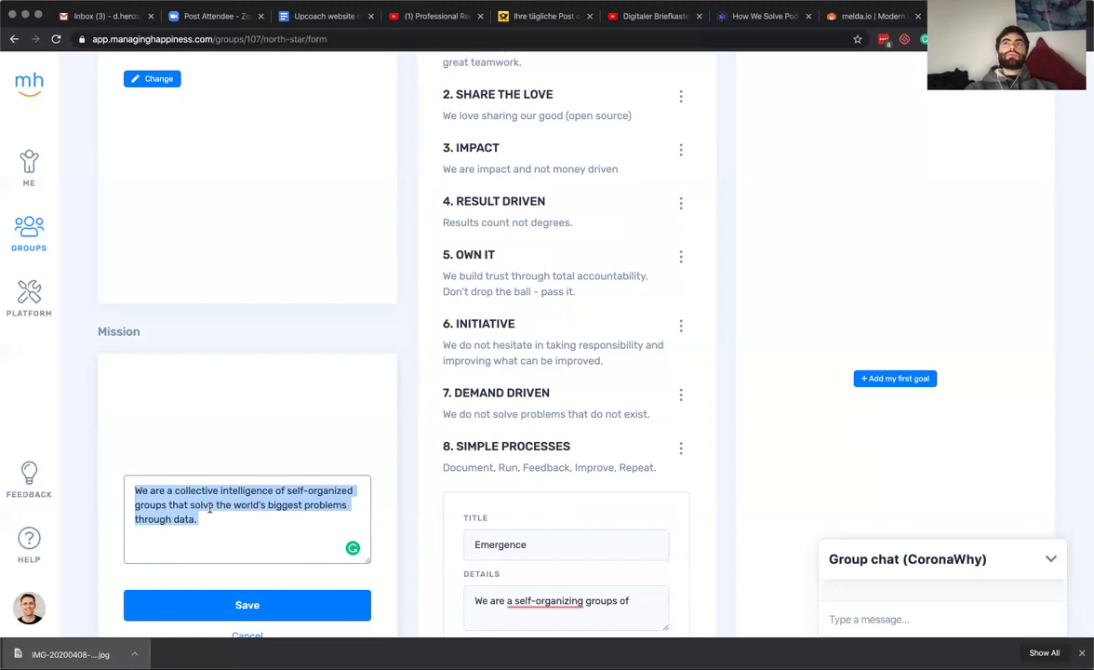
# Save the mission, then paste the same collective-intelligence sentence into the Vision and save it.
pyautogui.click(261, 604)
pyautogui.scroll(2, 259, 479)
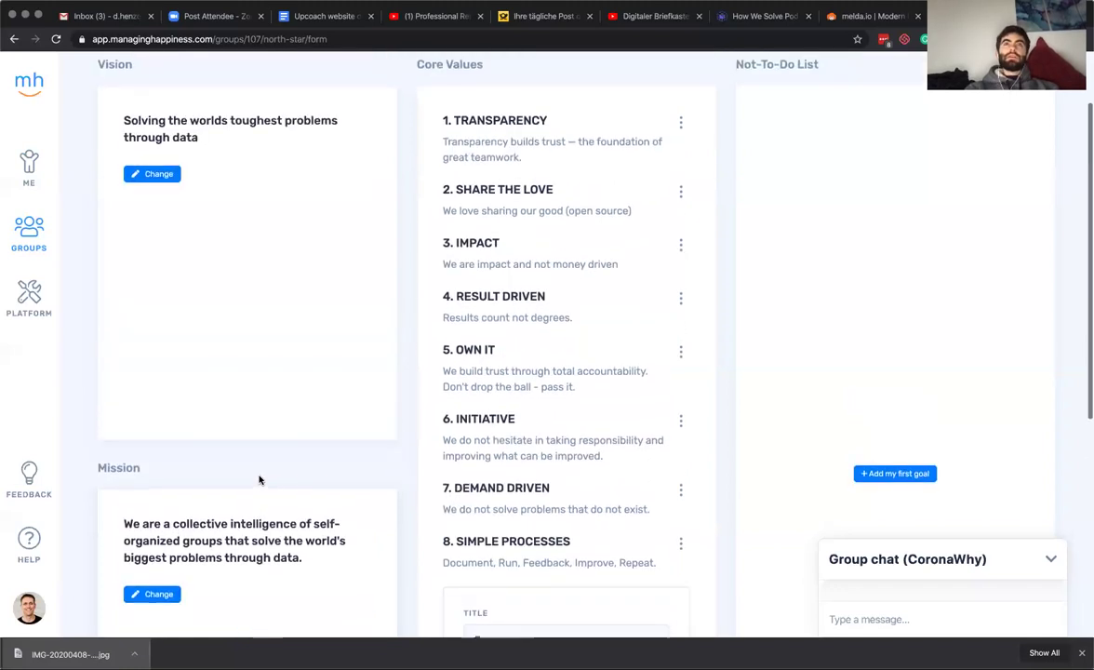
pyautogui.click(149, 176)
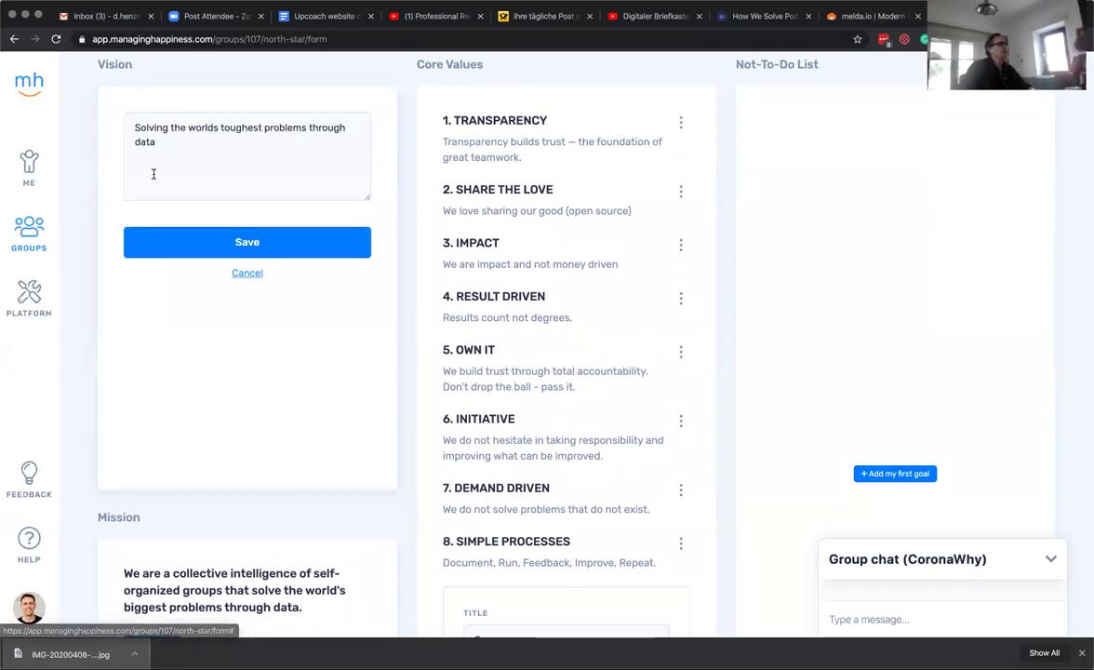
pyautogui.press('super+a')
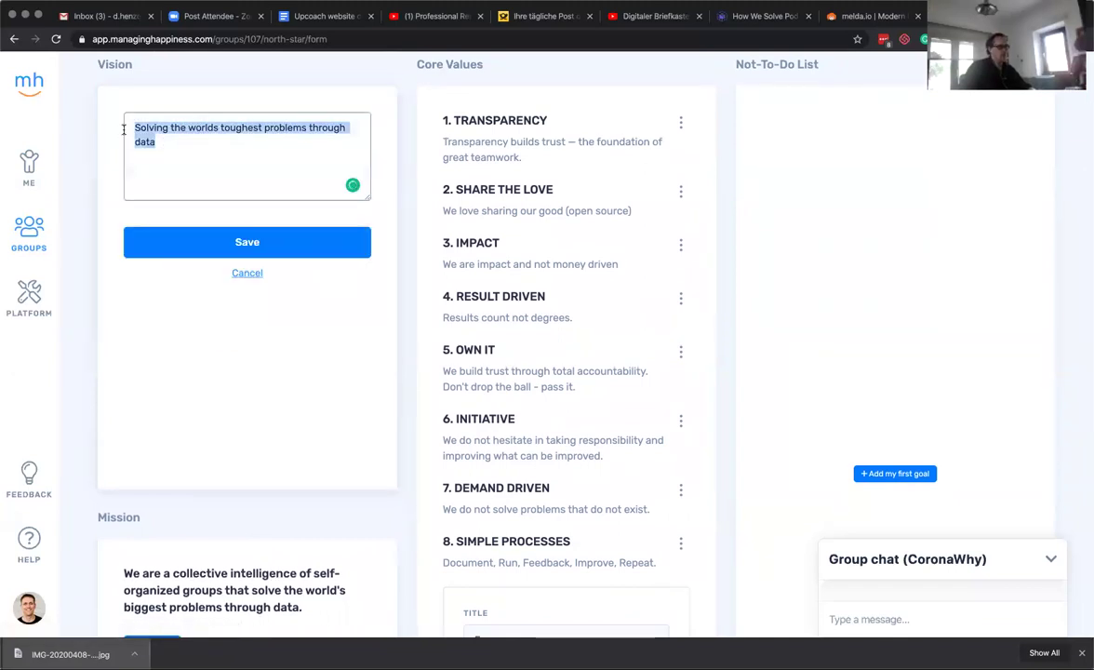
pyautogui.press('super+v')
pyautogui.click(275, 240)
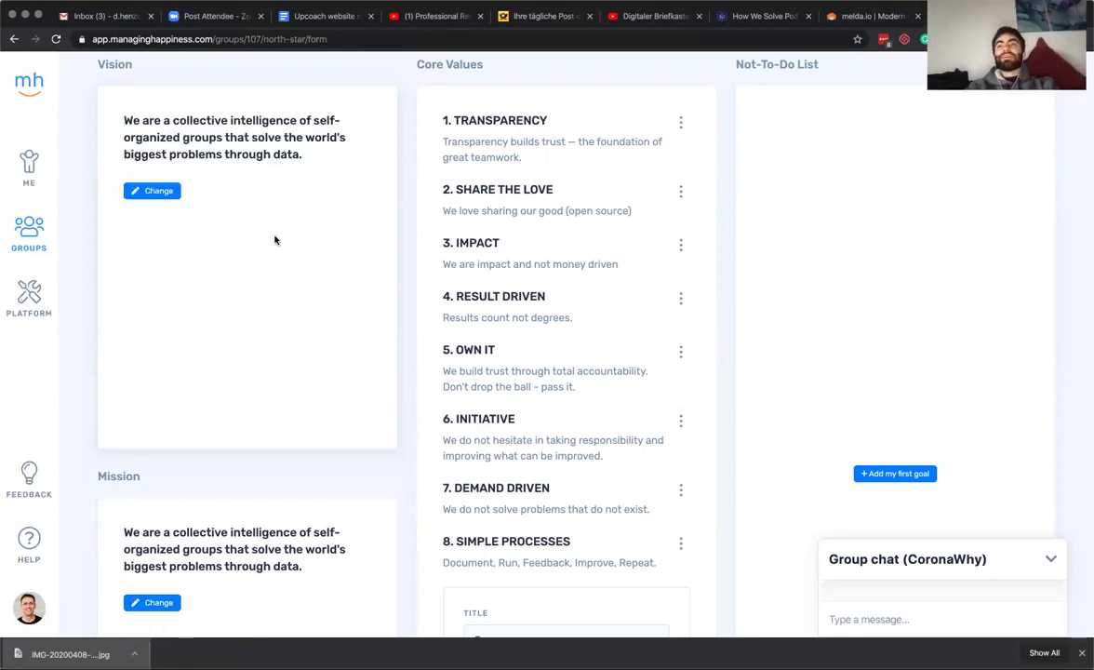
pyautogui.scroll(1, 287, 277)
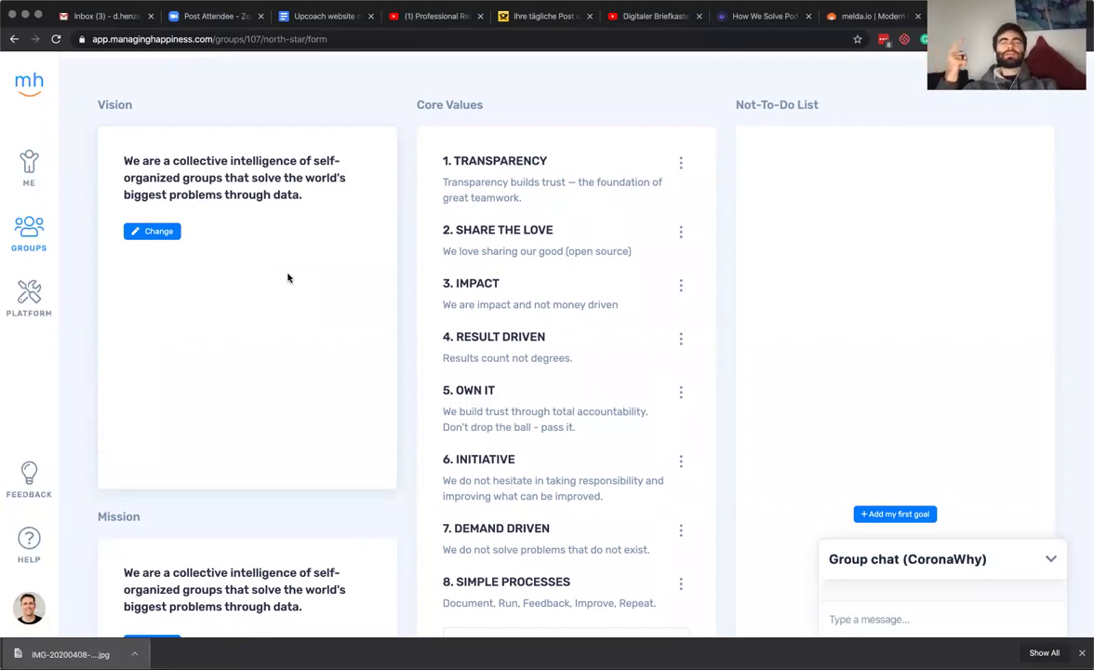
pyautogui.scroll(-1, 288, 277)
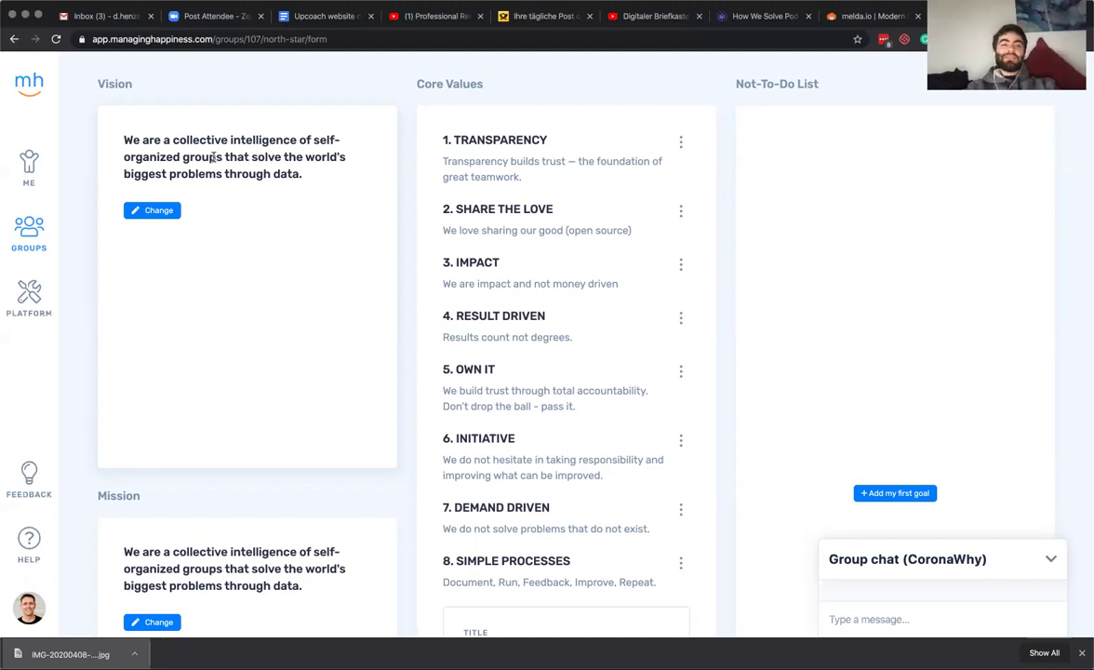
# Delete all mission statement text and save it empty.
pyautogui.scroll(-1, 246, 279)
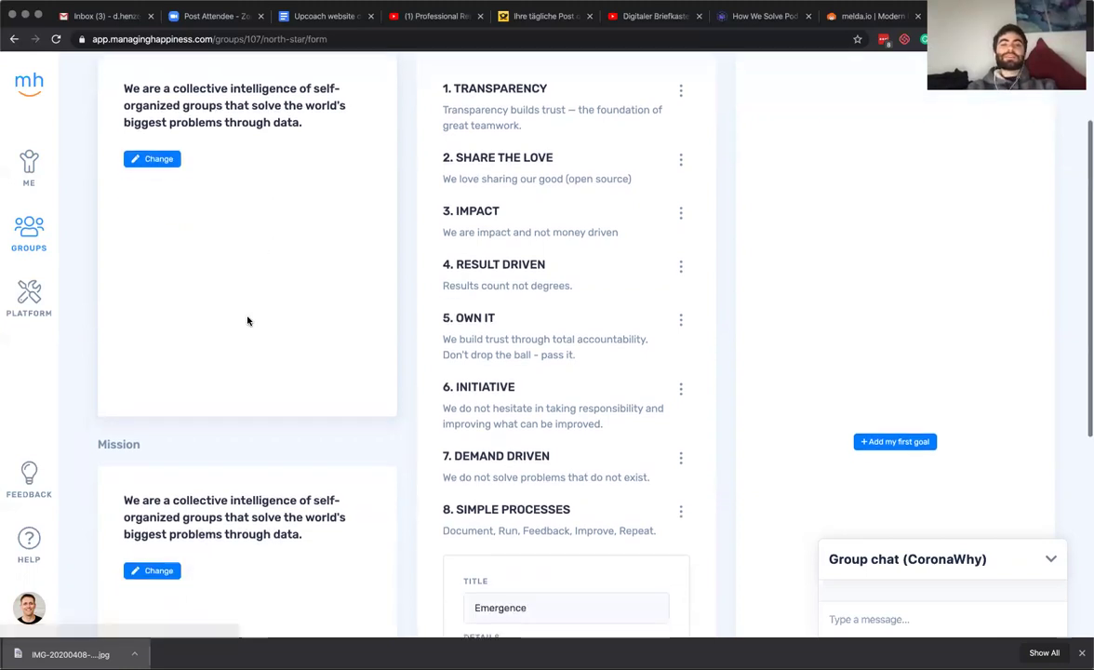
pyautogui.click(168, 572)
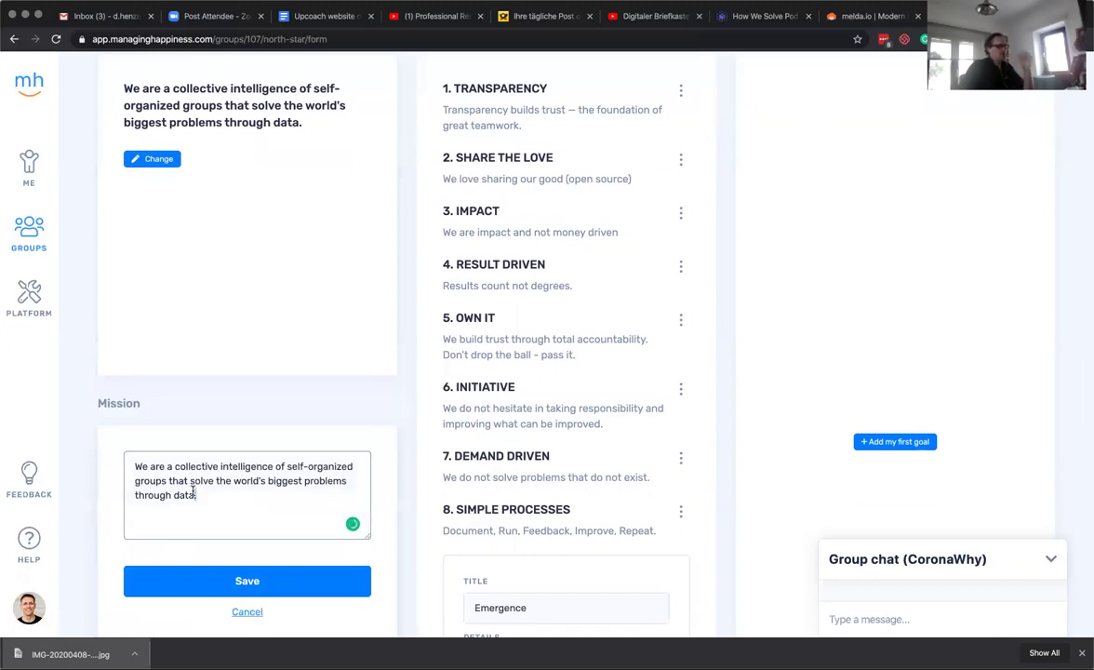
pyautogui.press('super+a')
pyautogui.press('BackSpace')
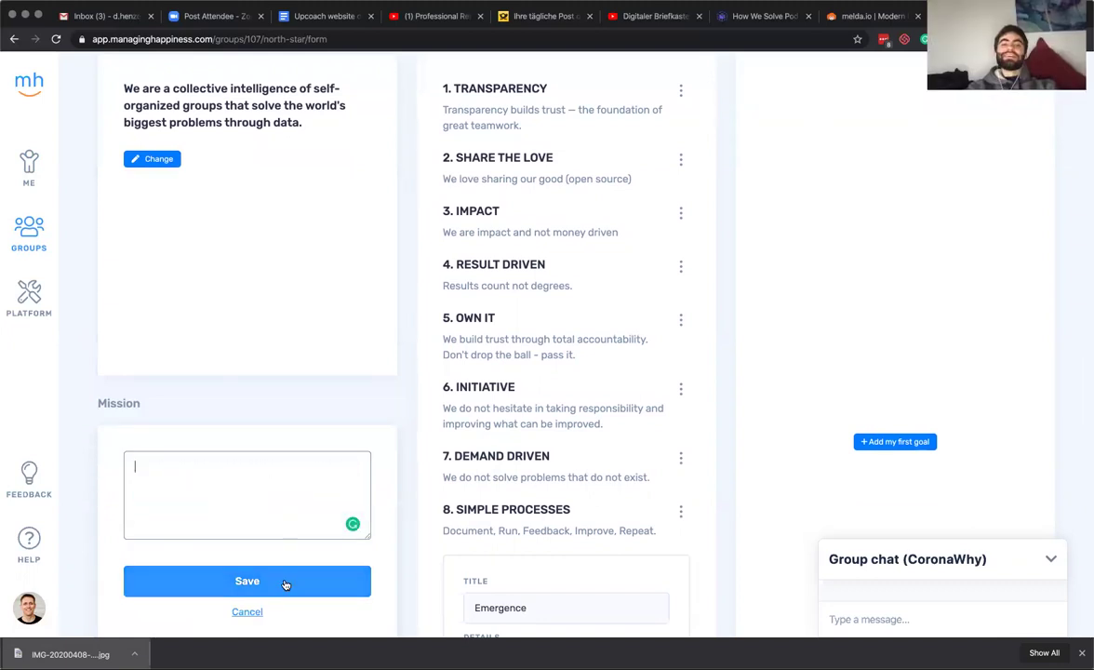
pyautogui.click(285, 584)
# Replace 'that' with 'with the goal to' in the vision, fix 'to solve', and save.
pyautogui.scroll(3, 285, 398)
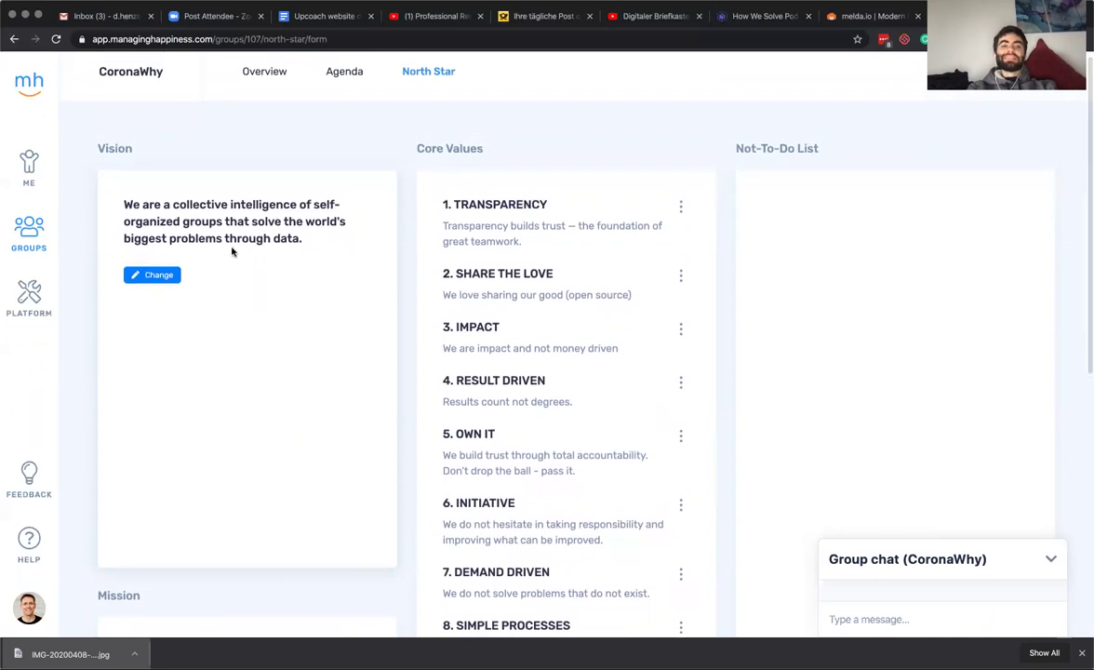
pyautogui.click(162, 275)
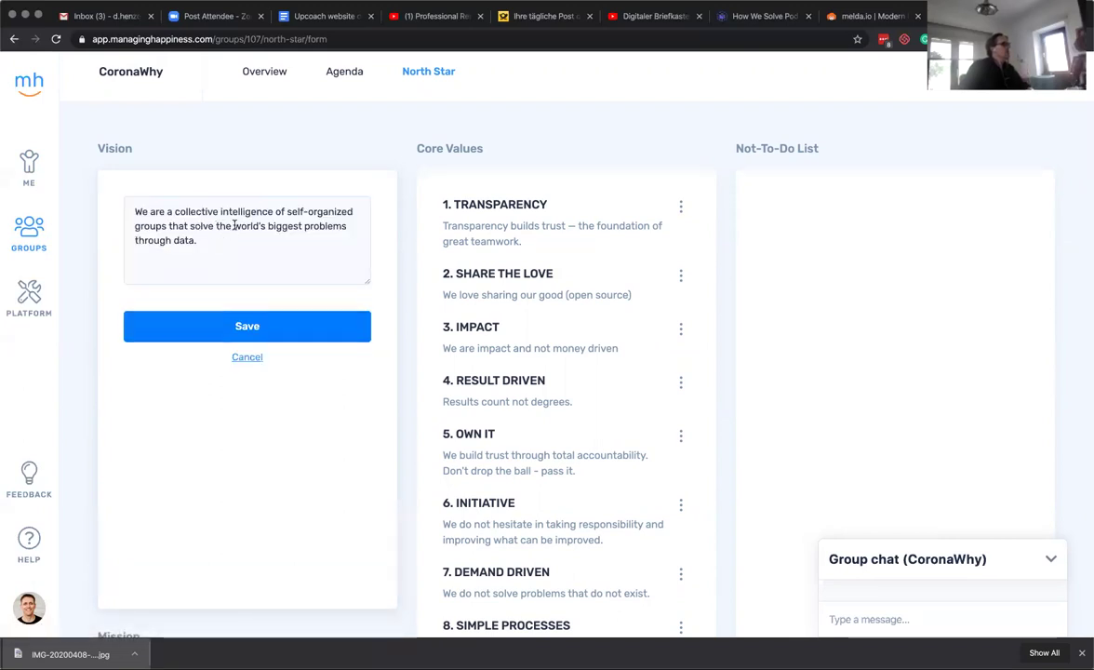
pyautogui.click(169, 226)
pyautogui.write('with the goa')
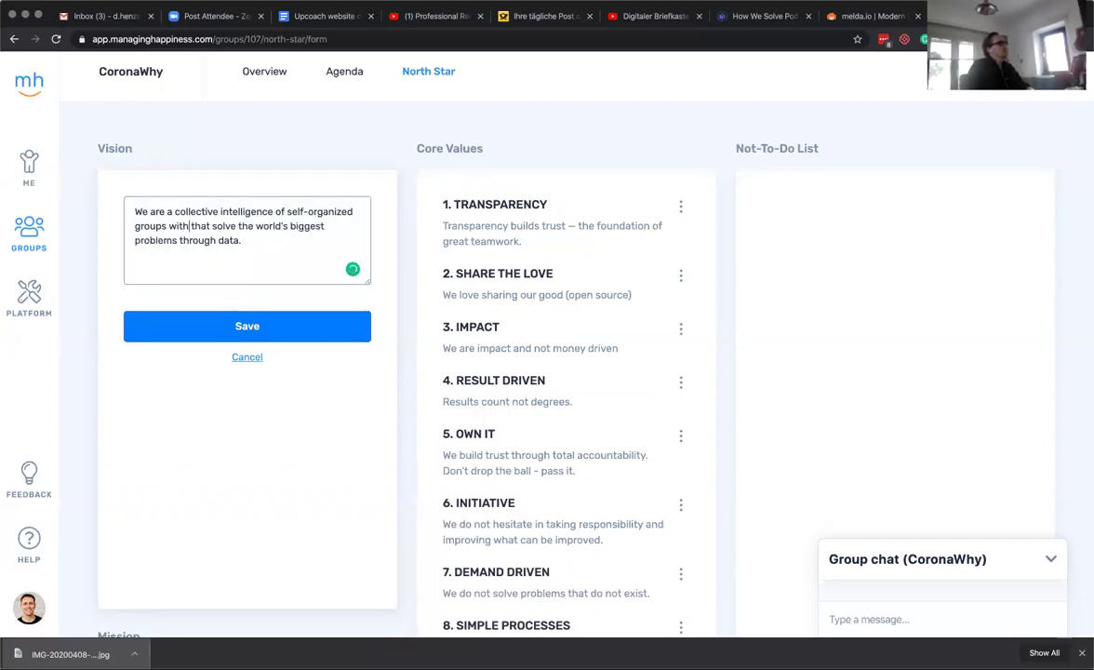
pyautogui.write('l to th')
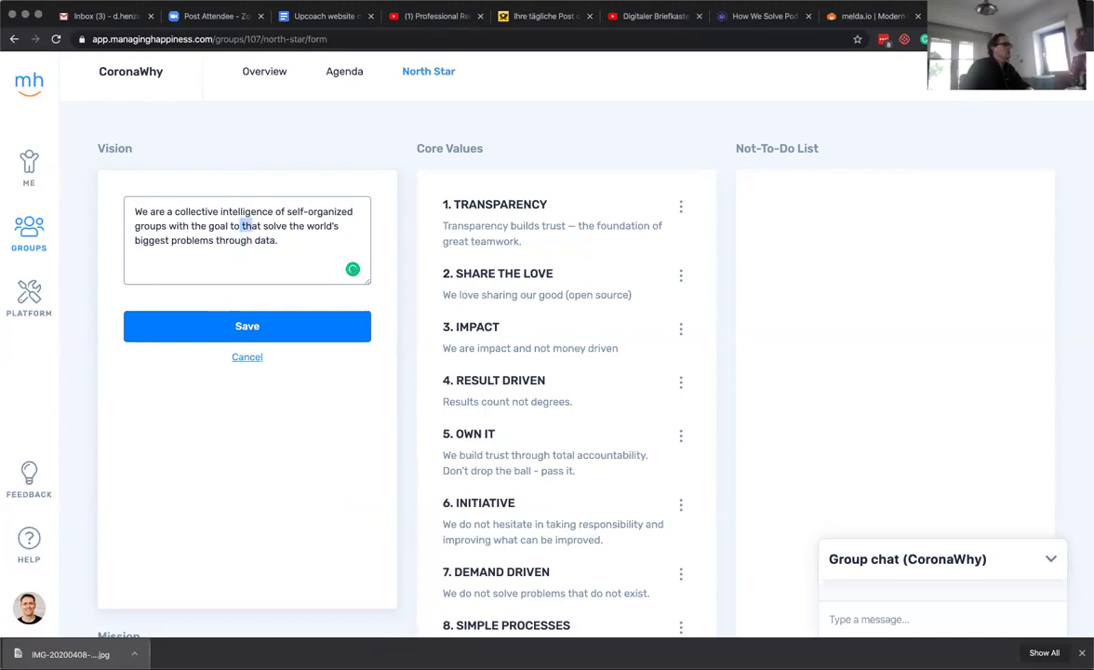
pyautogui.press('BackSpace')
pyautogui.press('BackSpace')
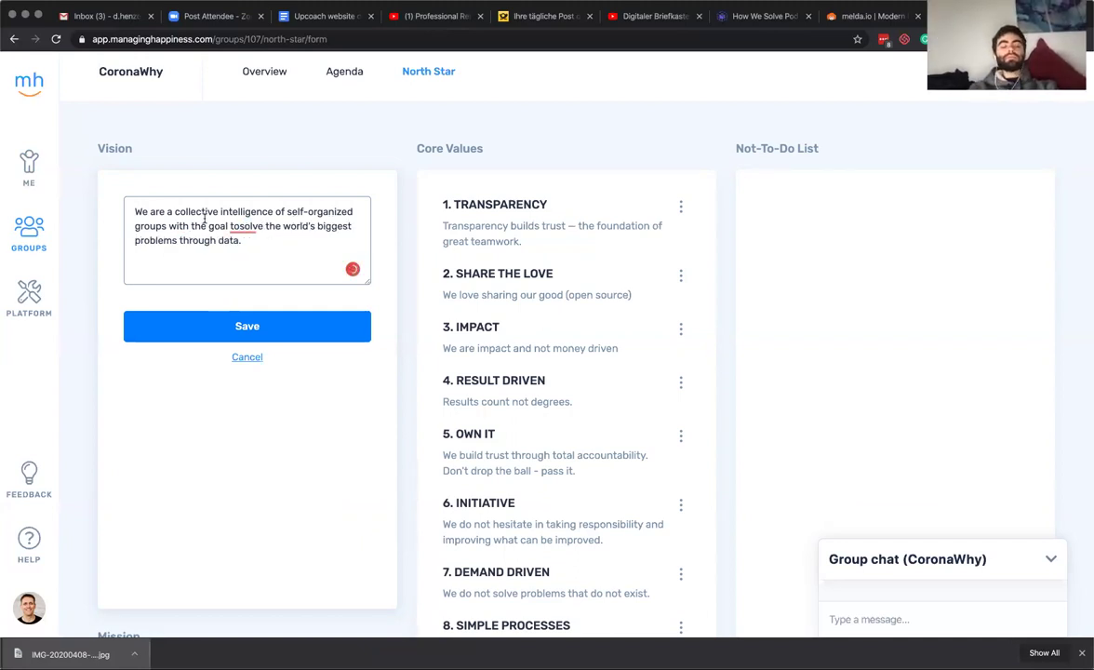
pyautogui.click(257, 228)
pyautogui.click(249, 244)
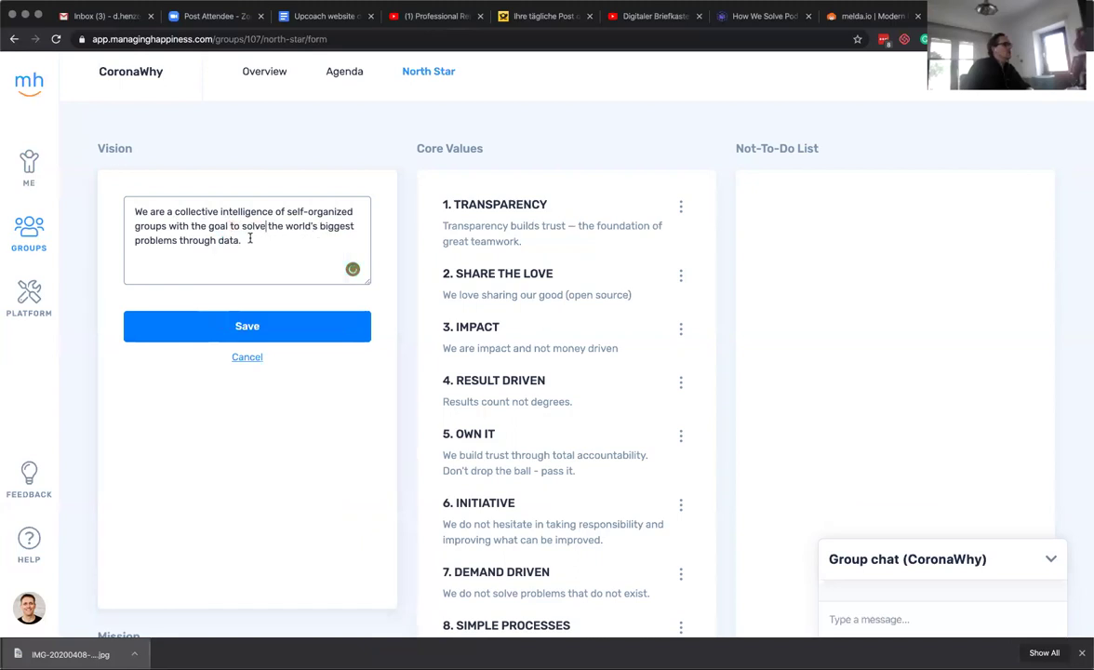
pyautogui.click(245, 321)
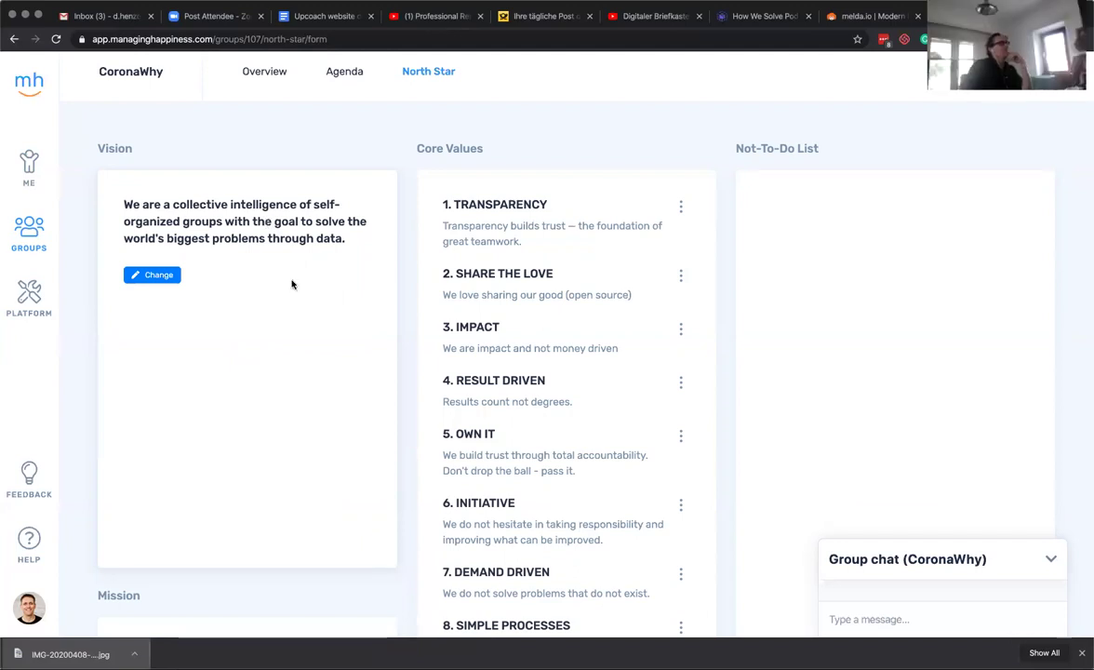
# Save the Emergence form, detailed 'We are a self-organizing groups of', as the ninth core value.
pyautogui.scroll(-2, 426, 251)
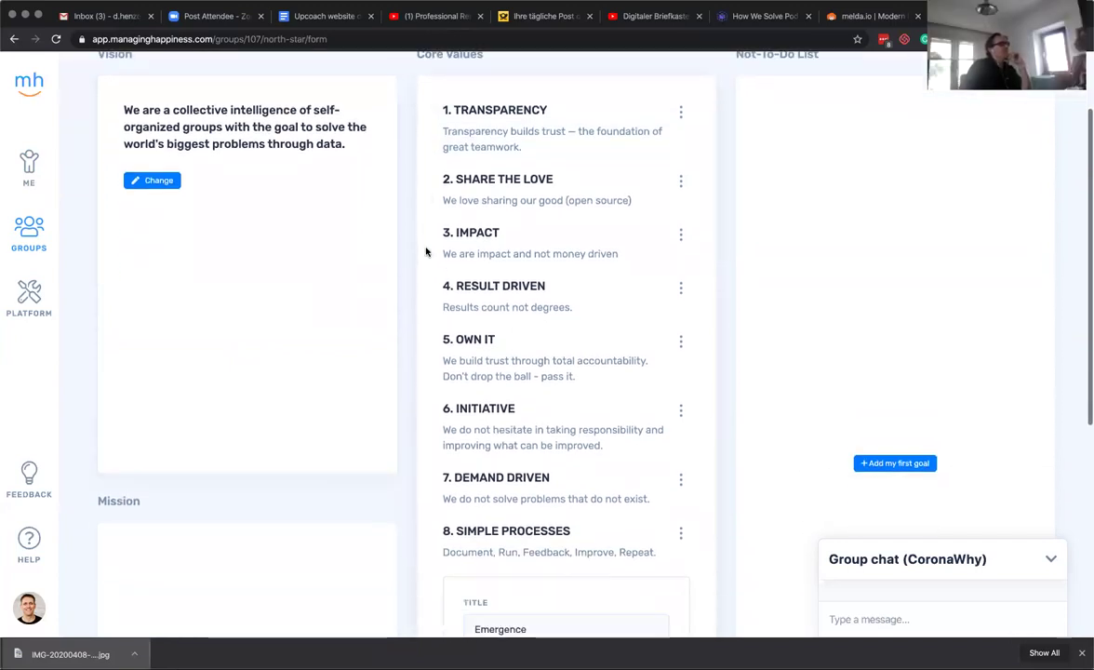
pyautogui.scroll(1, 426, 252)
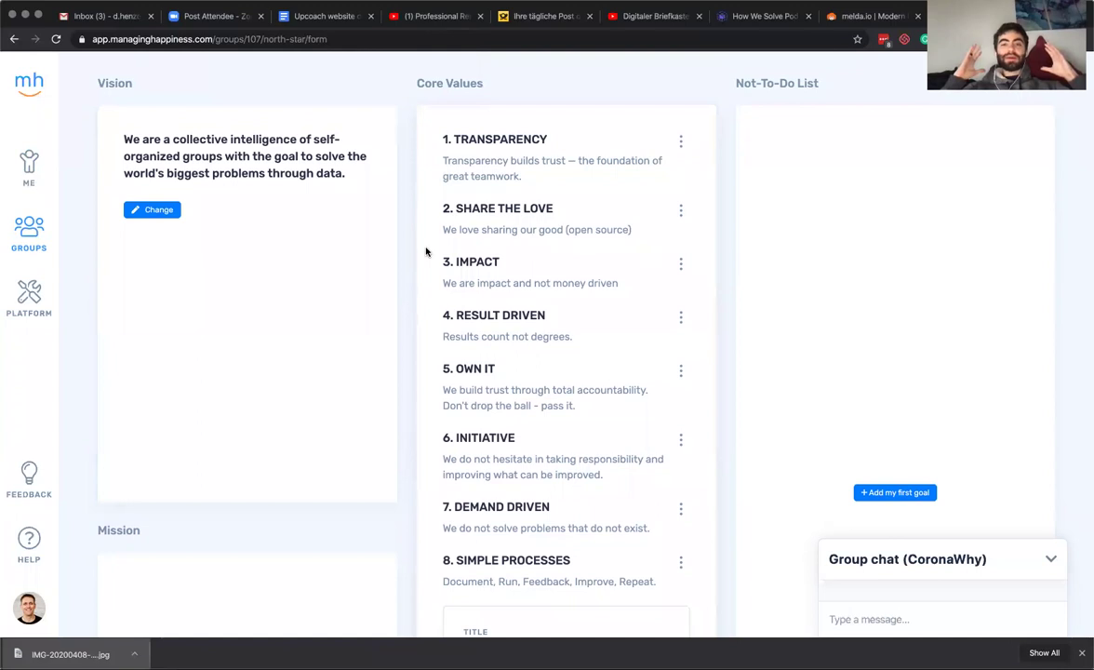
pyautogui.scroll(1, 425, 251)
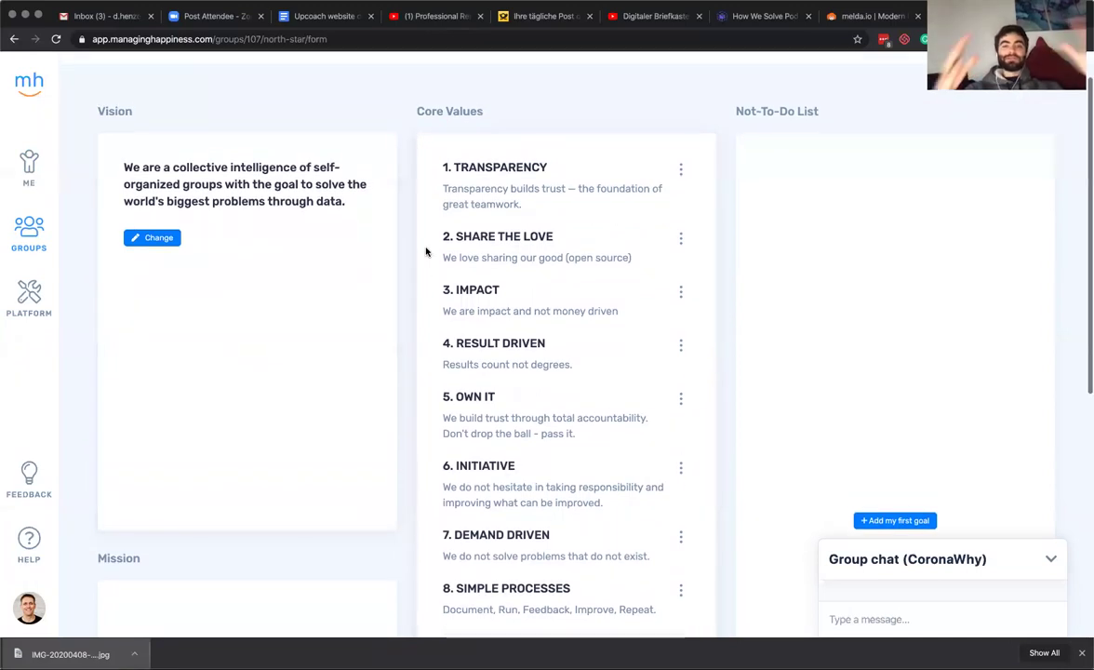
pyautogui.scroll(1, 426, 251)
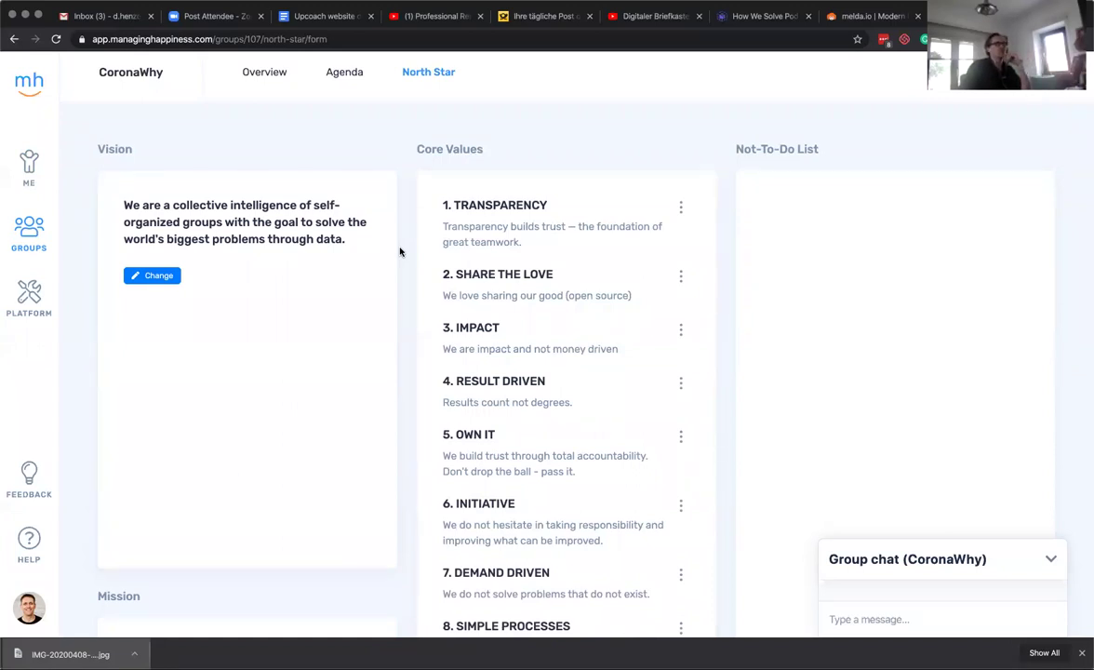
pyautogui.scroll(-1, 413, 266)
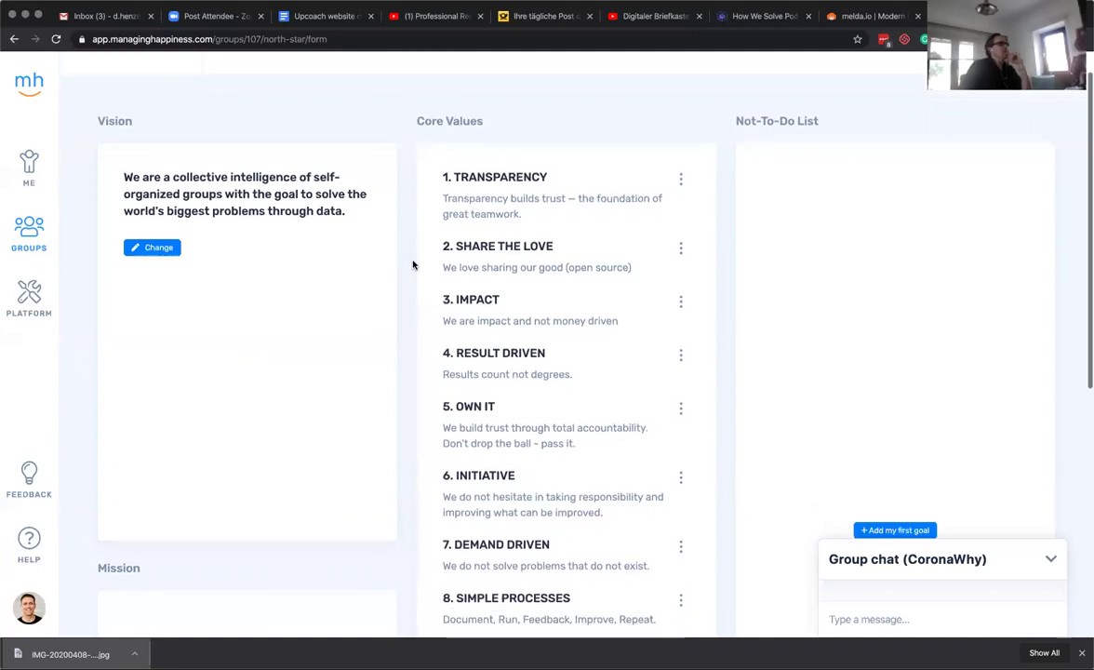
pyautogui.scroll(-1, 412, 265)
pyautogui.scroll(2, 413, 265)
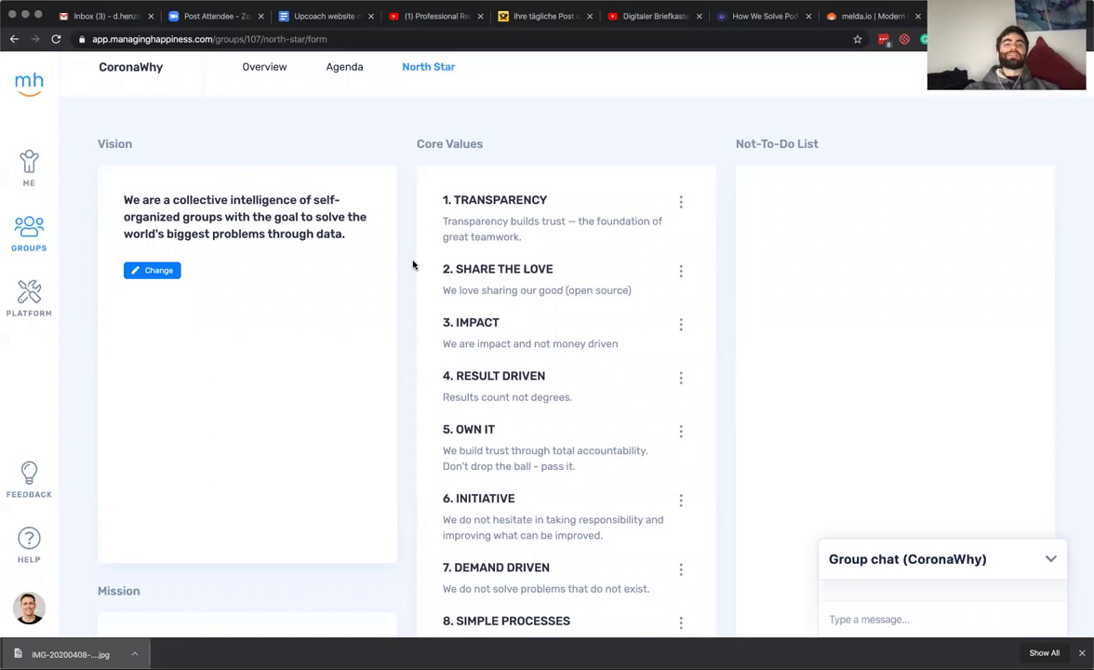
pyautogui.scroll(-1, 413, 265)
pyautogui.scroll(1, 413, 265)
pyautogui.scroll(-1, 413, 265)
pyautogui.scroll(-4, 413, 266)
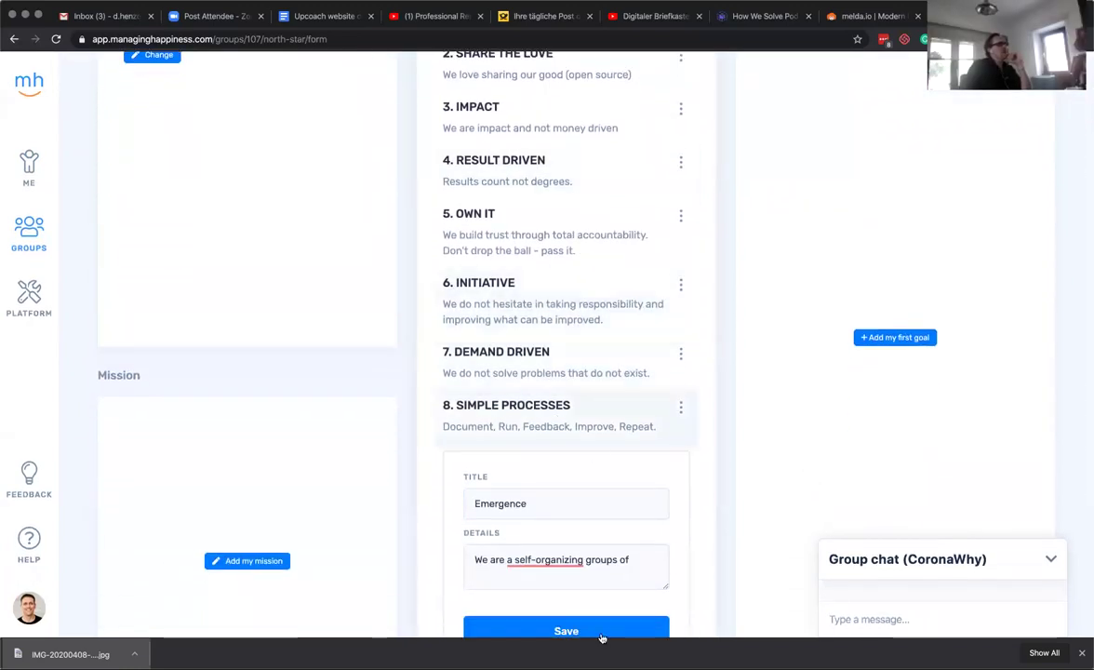
pyautogui.click(597, 632)
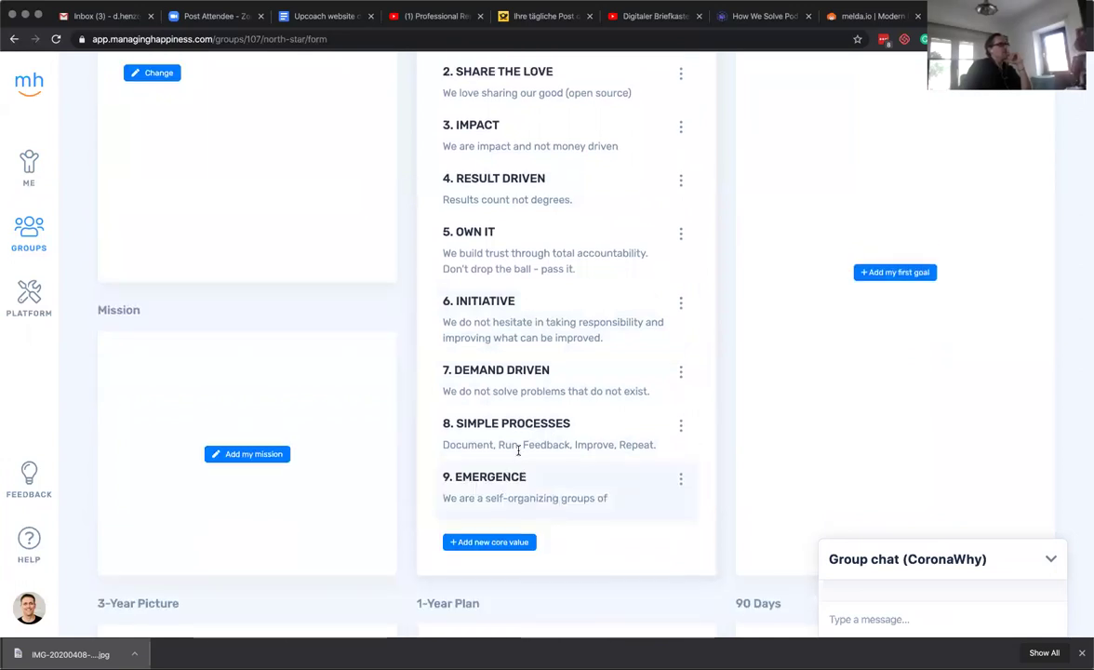
pyautogui.scroll(5, 518, 450)
pyautogui.scroll(-1, 530, 420)
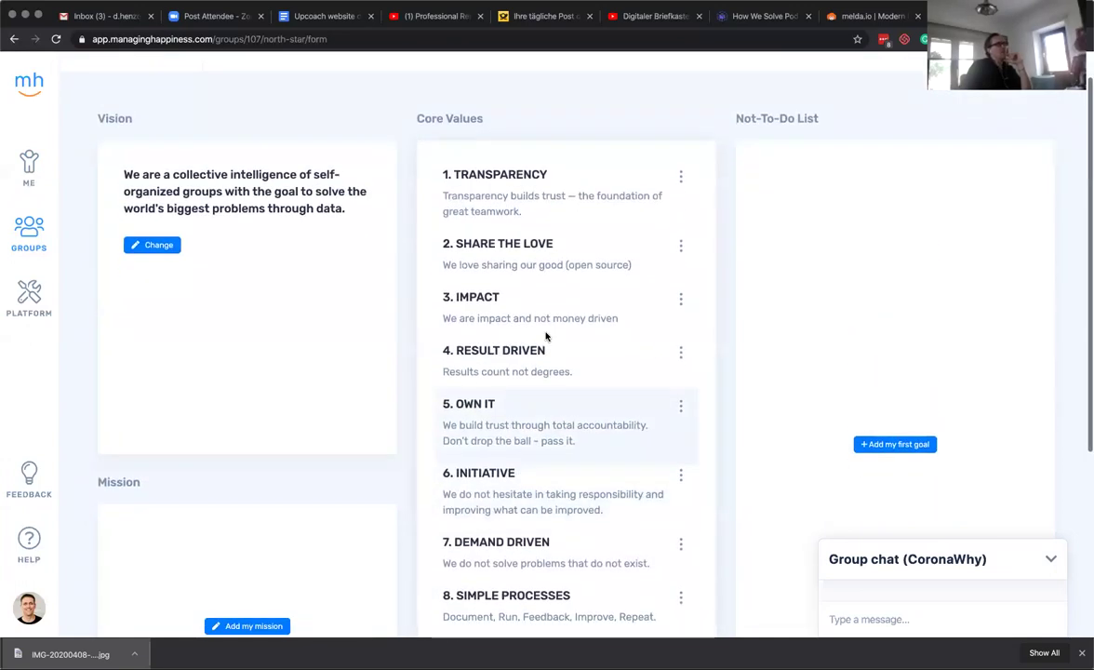
pyautogui.scroll(-2, 493, 391)
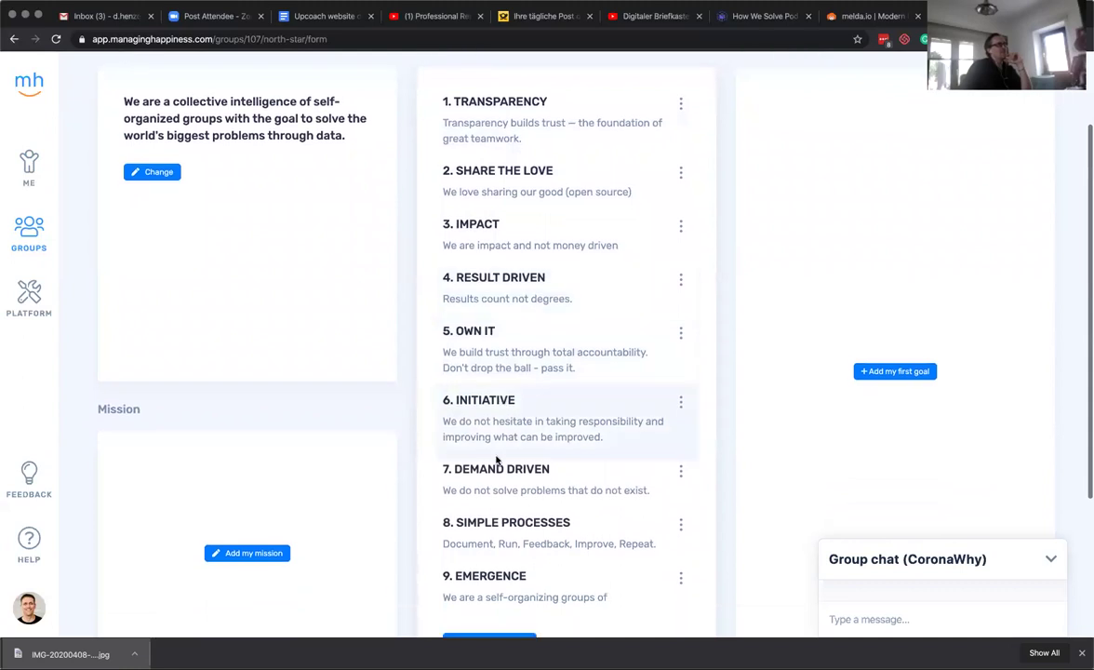
pyautogui.scroll(-1, 521, 523)
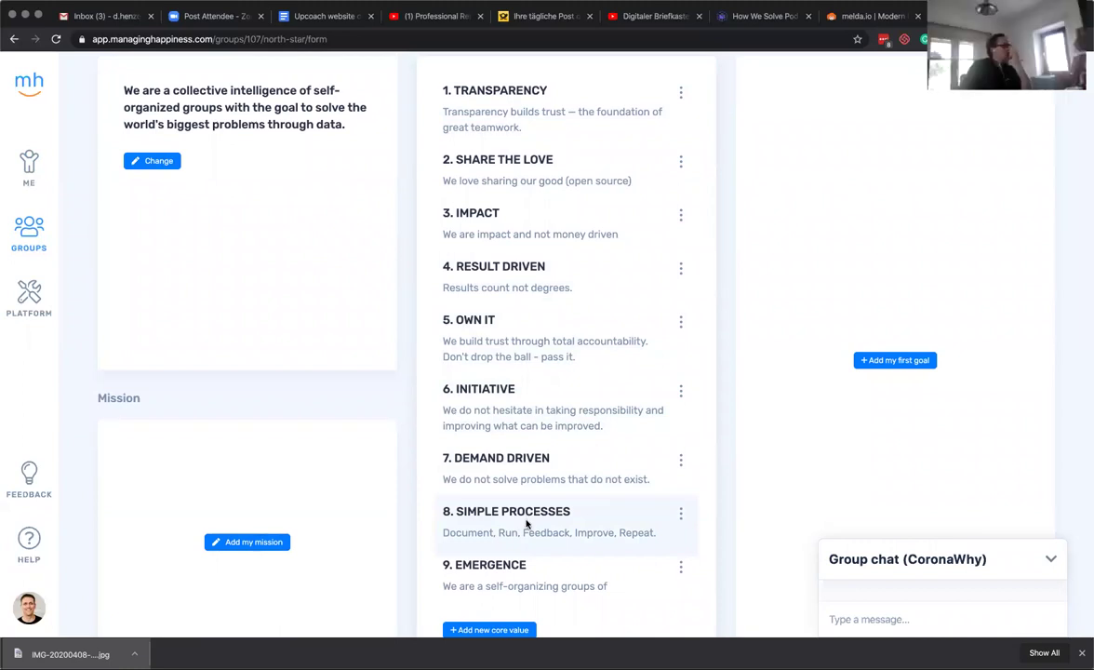
pyautogui.scroll(-3, 513, 496)
pyautogui.scroll(-3, 512, 491)
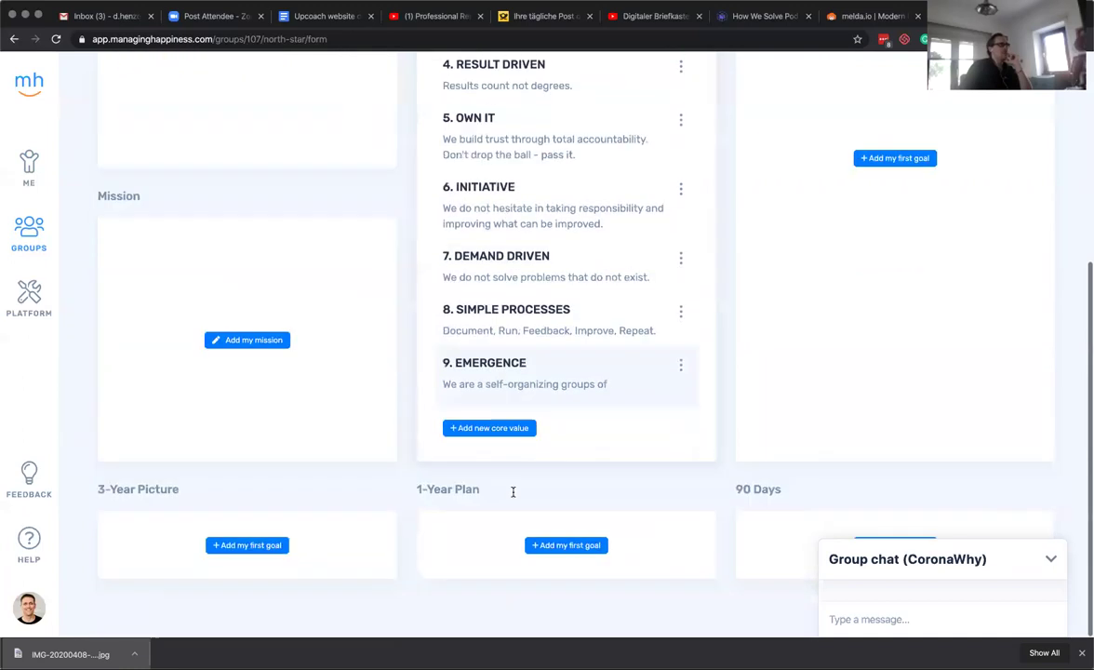
pyautogui.scroll(7, 512, 493)
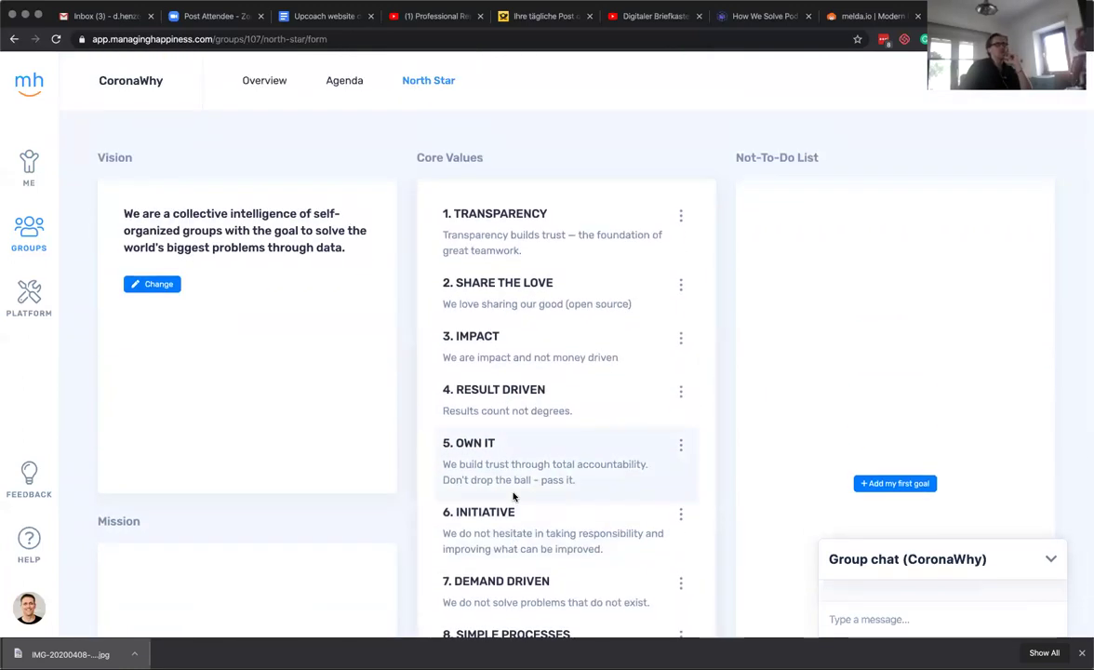